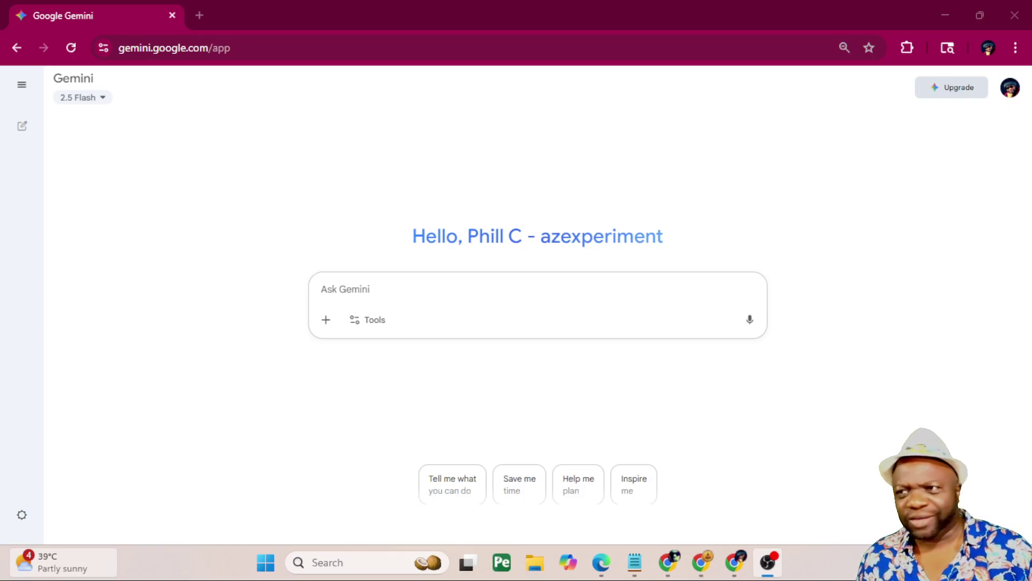
# Turn on Gemini Canvas mode and dictate the three-box HTML/JavaScript songwriting app request.
pyautogui.click(370, 323)
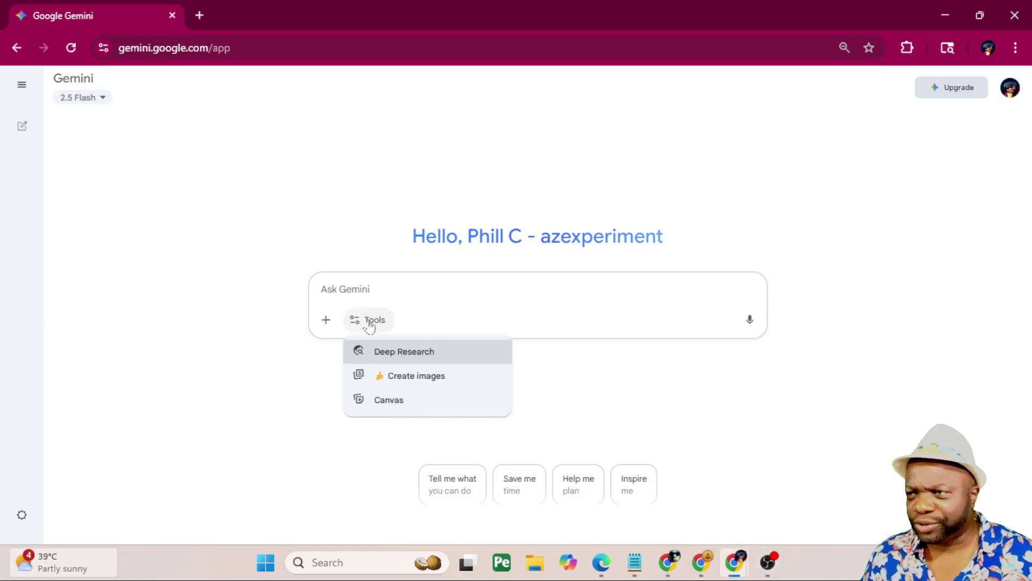
pyautogui.click(395, 400)
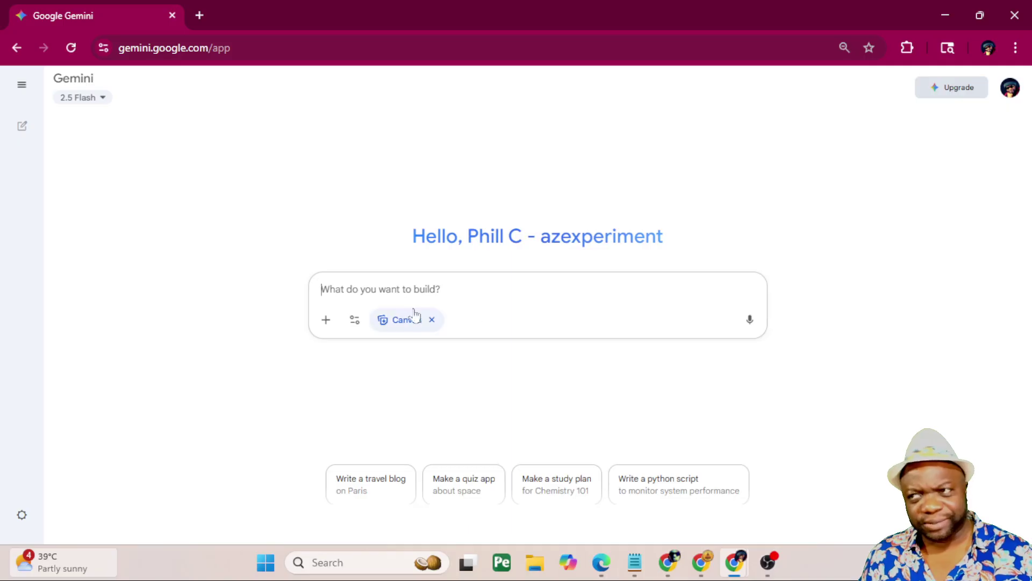
pyautogui.click(750, 320)
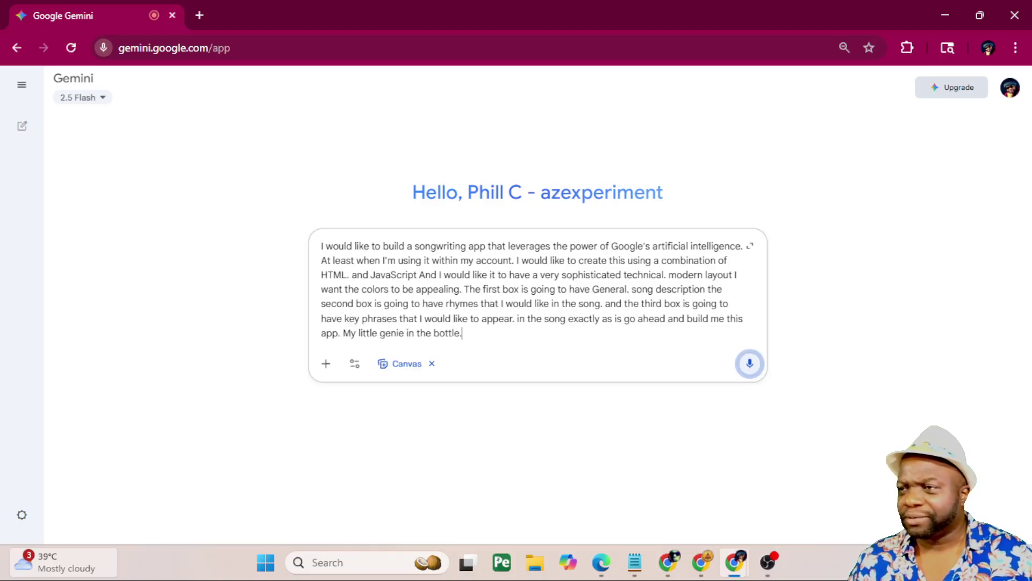
# Submit the dictated request and let Gemini build the AI Songwriting Assistant preview.
pyautogui.click(750, 363)
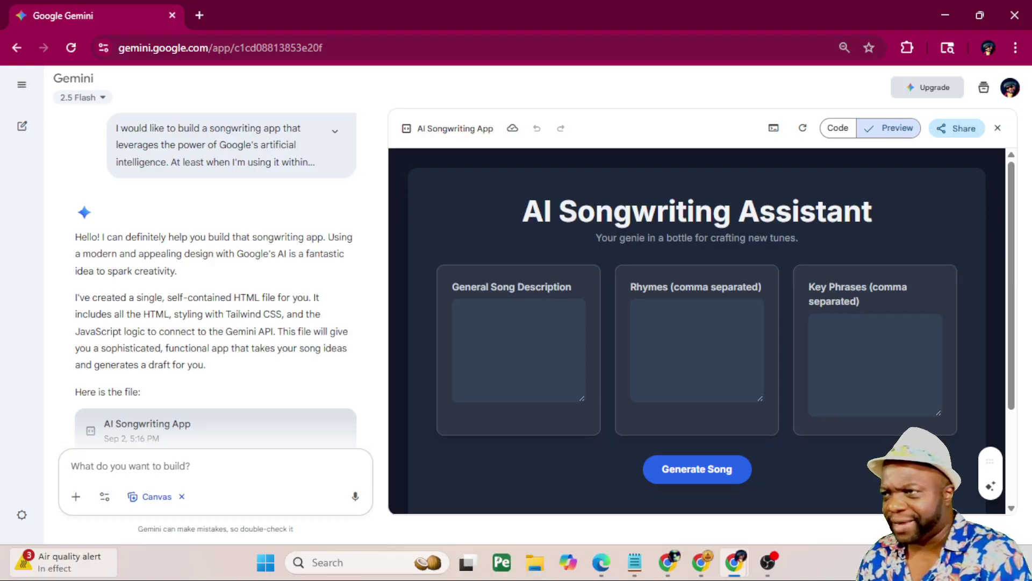
# Enter the long-walk tired-legs description, rhymes leg, beg, peg, egg, and the no-legs key phrase.
pyautogui.click(518, 349)
pyautogui.write('A s')
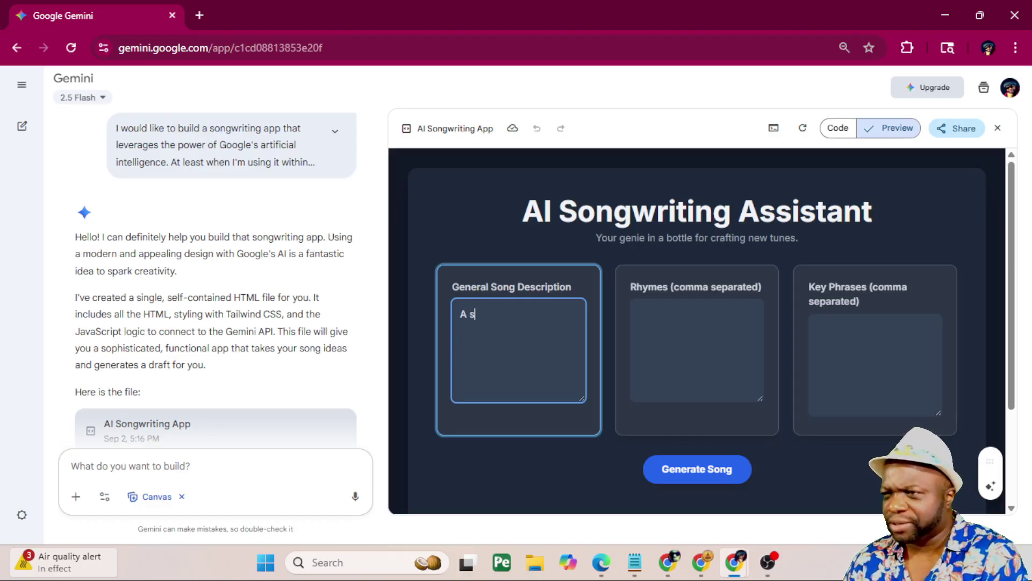
pyautogui.write('ong about a lo')
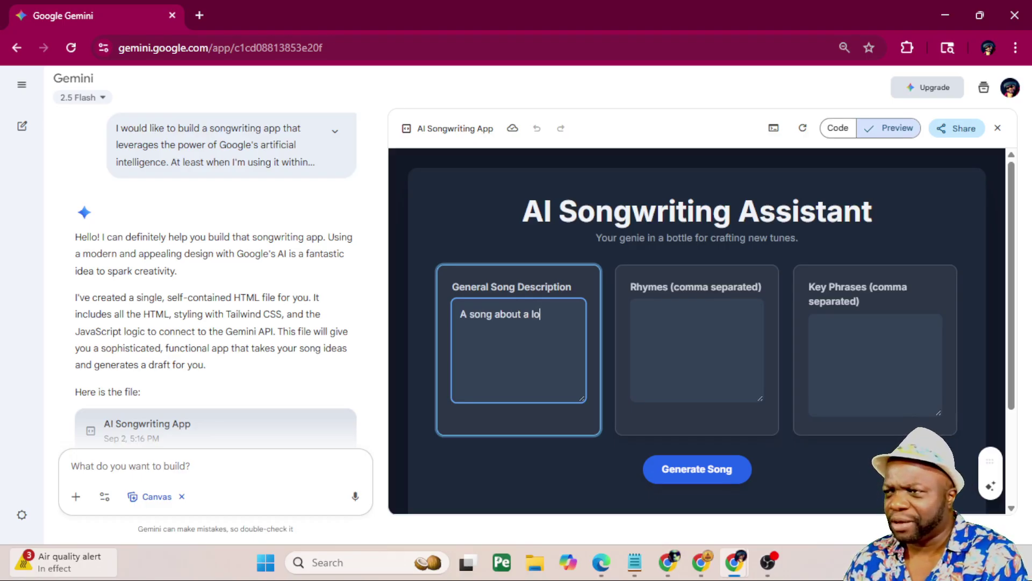
pyautogui.write('ng walk that ')
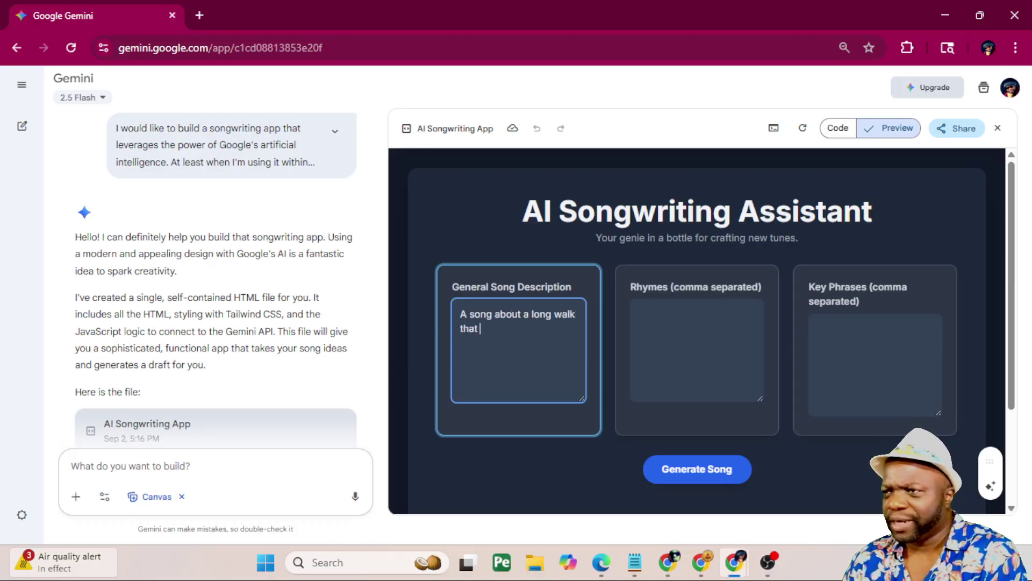
pyautogui.write('made me f')
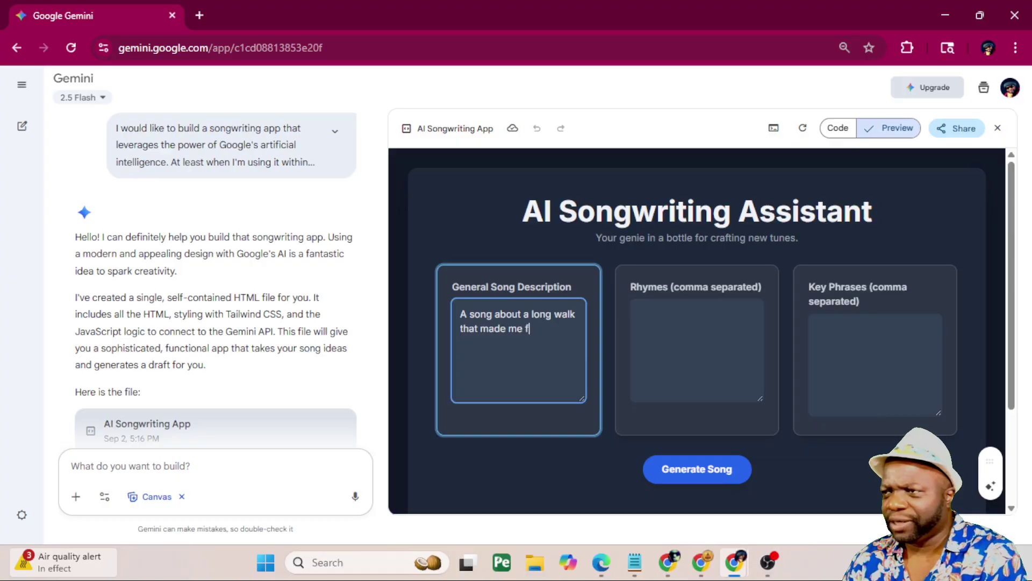
pyautogui.write('eel my ')
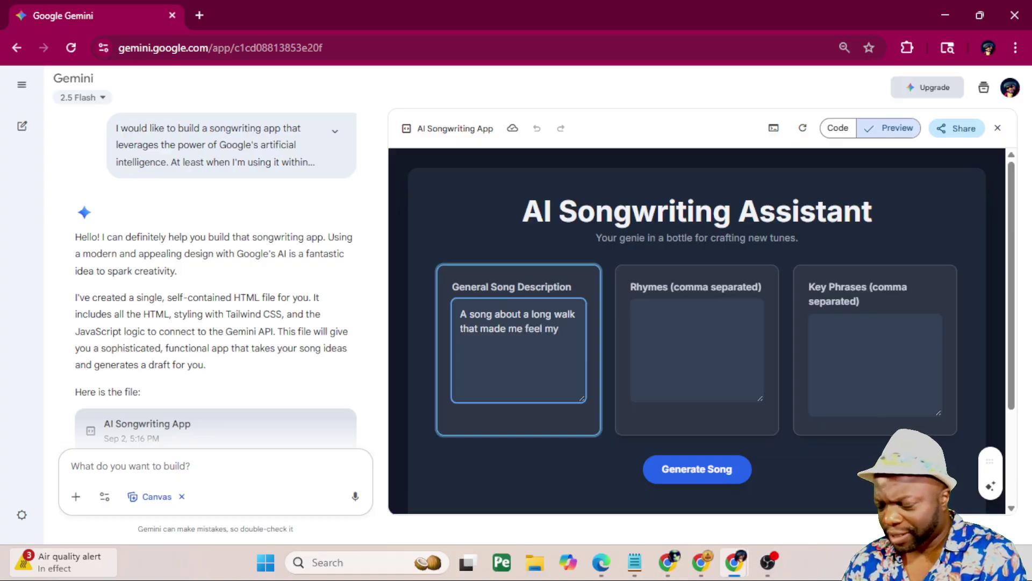
pyautogui.write('legs ')
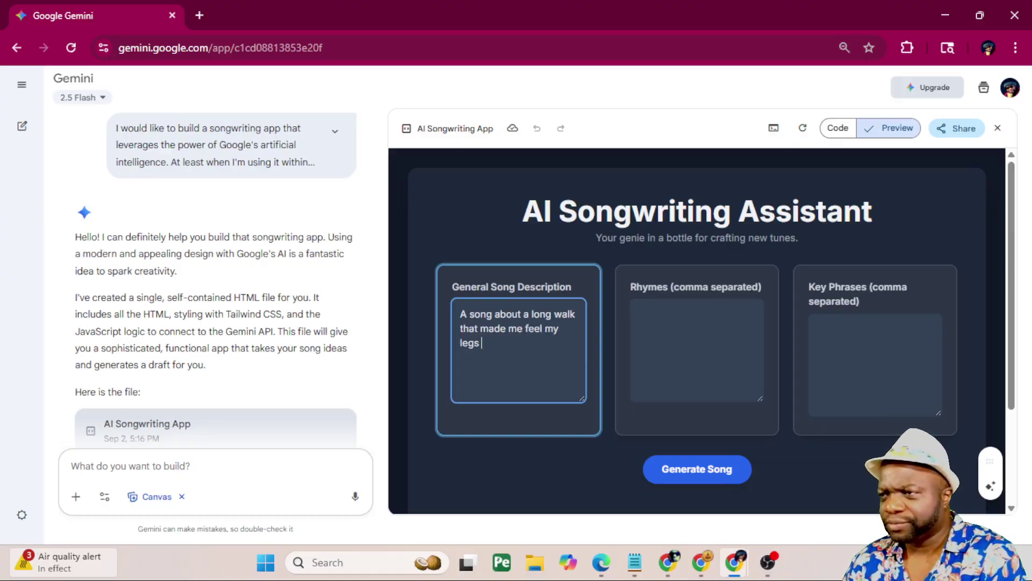
pyautogui.write('wanted ')
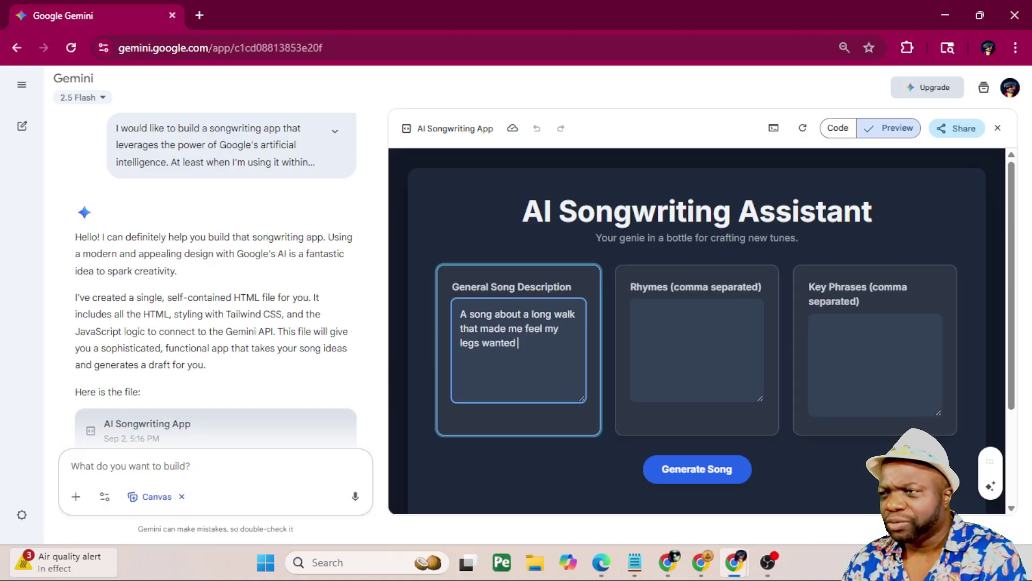
pyautogui.write('to ta')
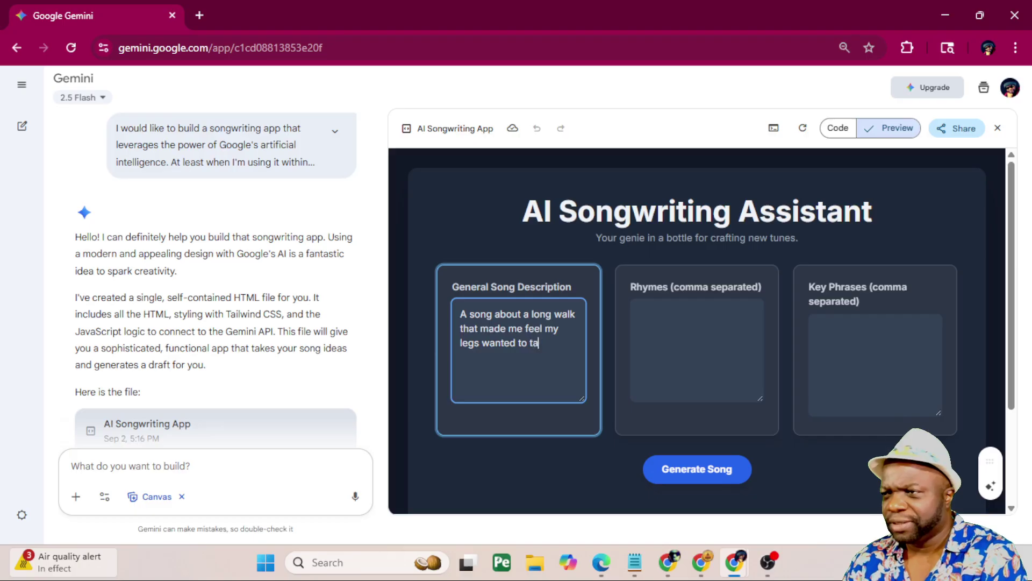
pyautogui.write('ke a rest wh')
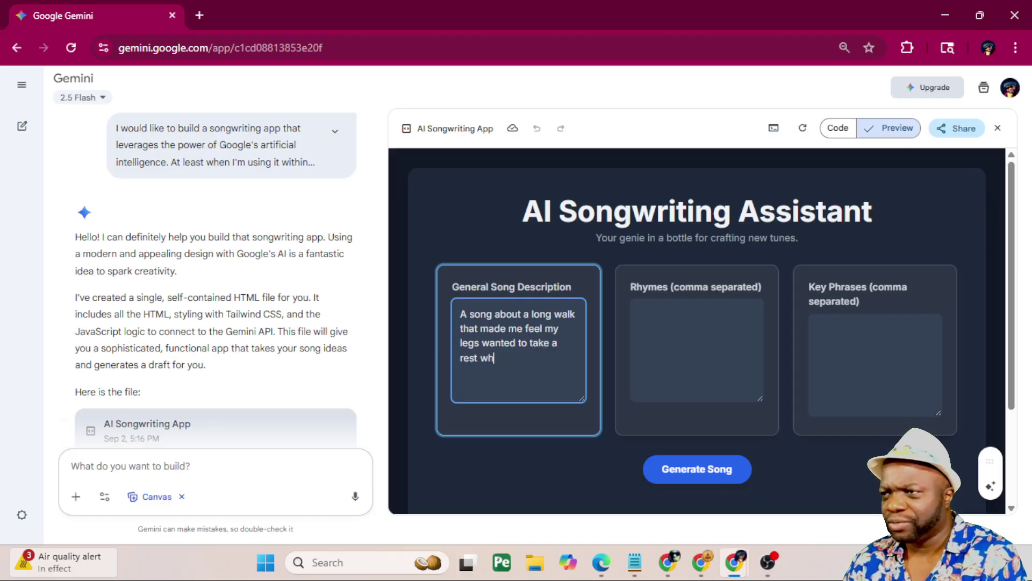
pyautogui.write('ile I conti')
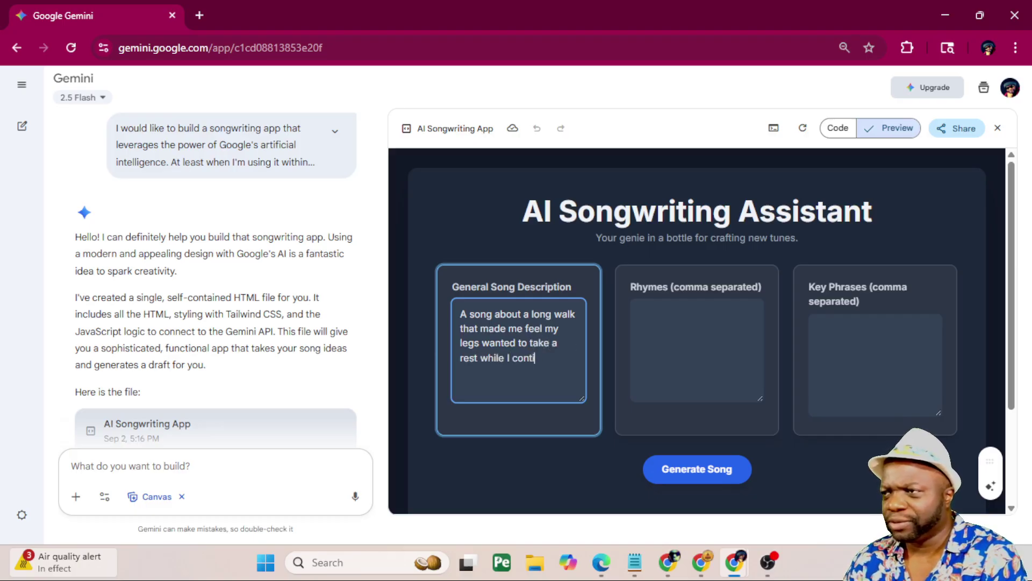
pyautogui.write('nued.')
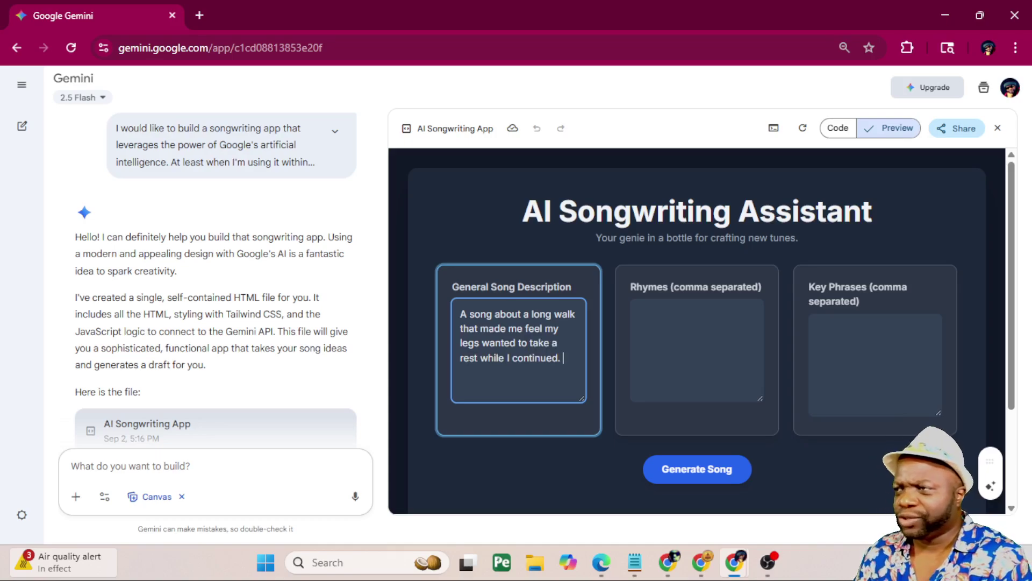
pyautogui.press('Tab')
pyautogui.write('Leg')
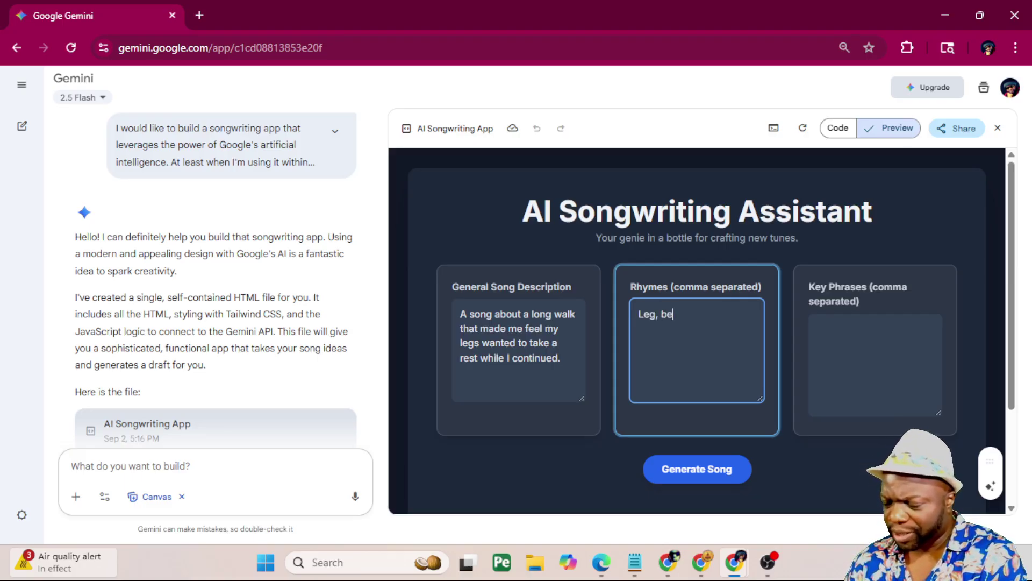
pyautogui.write(', peg')
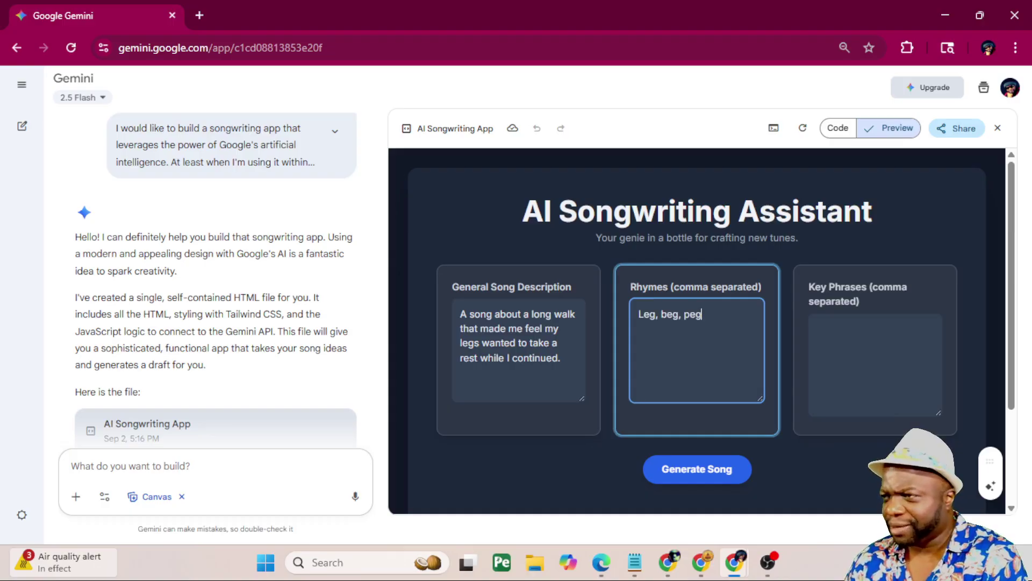
pyautogui.write(', egg,')
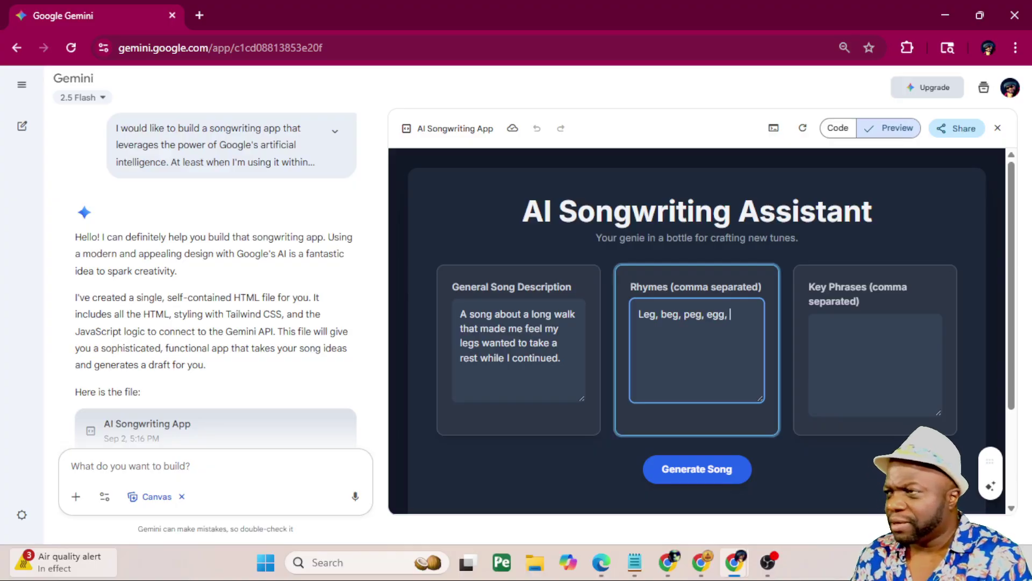
pyautogui.press('Tab')
pyautogui.write('I')
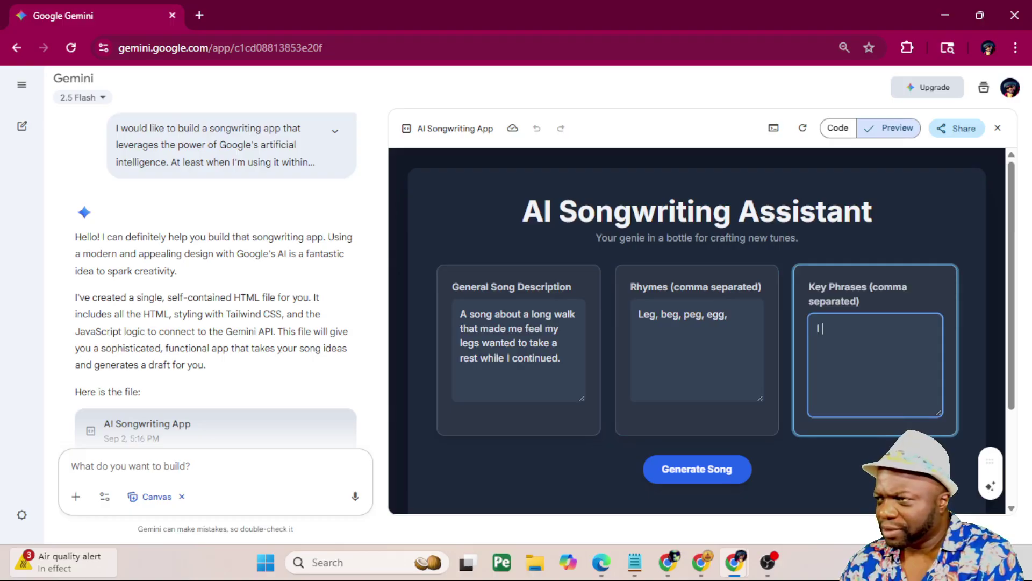
pyautogui.write('could just walk')
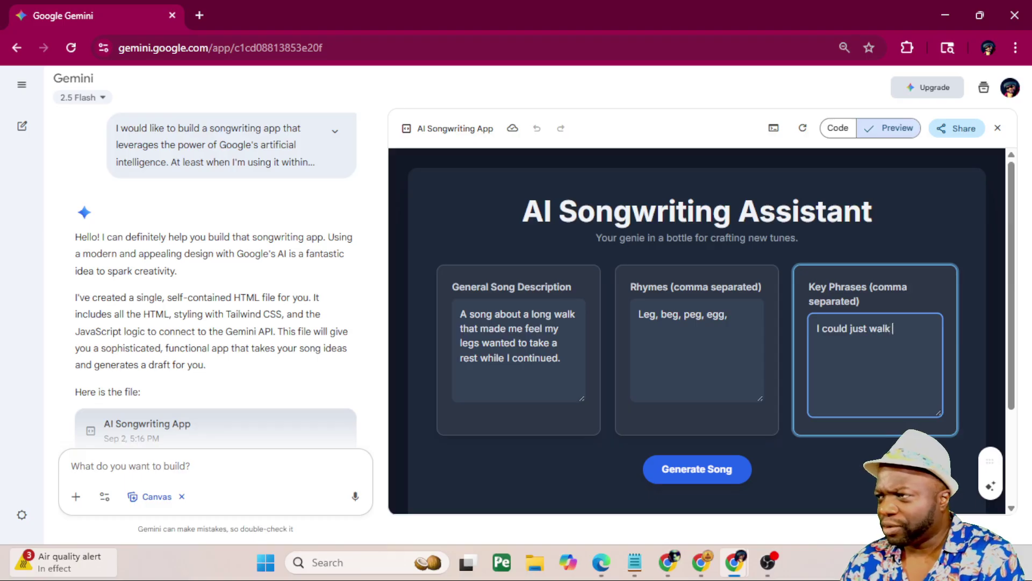
pyautogui.write(' without my legs, ')
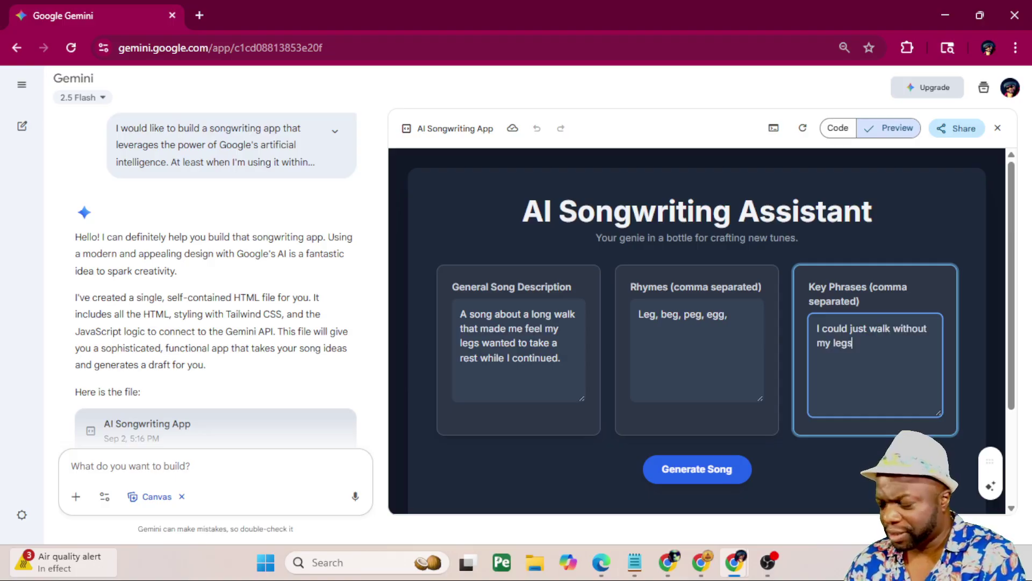
pyautogui.write('I wo')
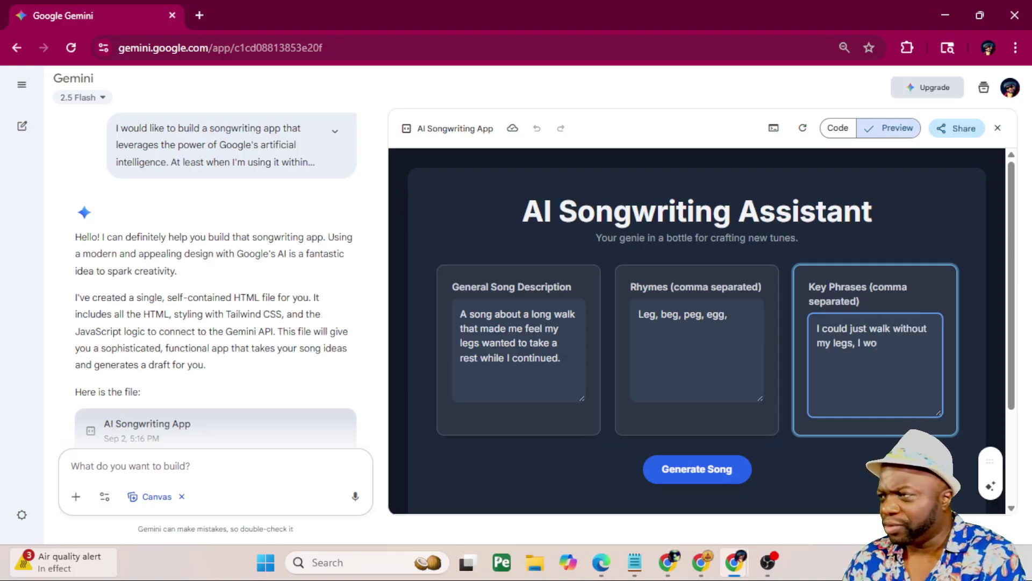
pyautogui.write('uld.')
pyautogui.hotkey('ctrl', 'Home')
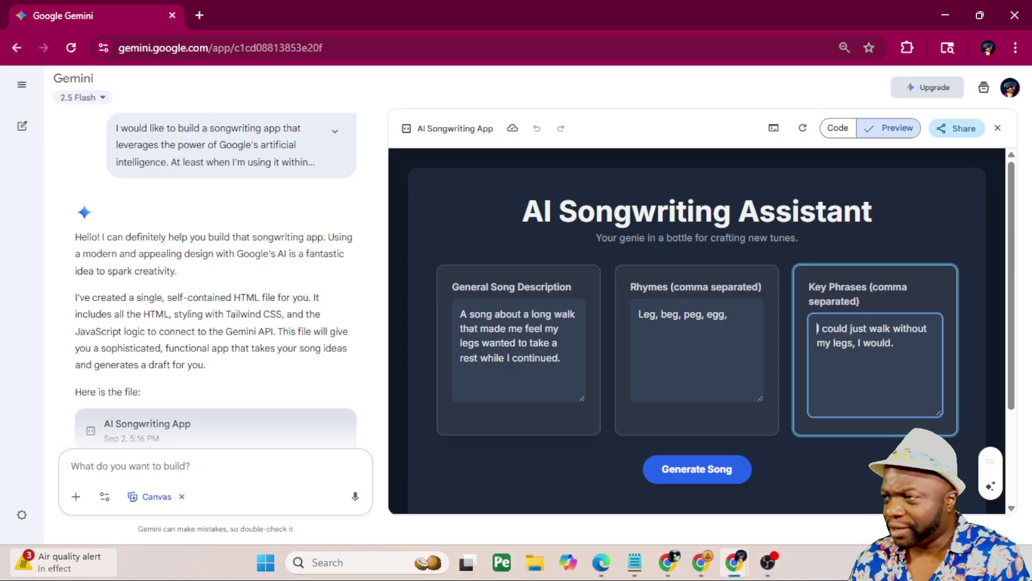
pyautogui.write('If')
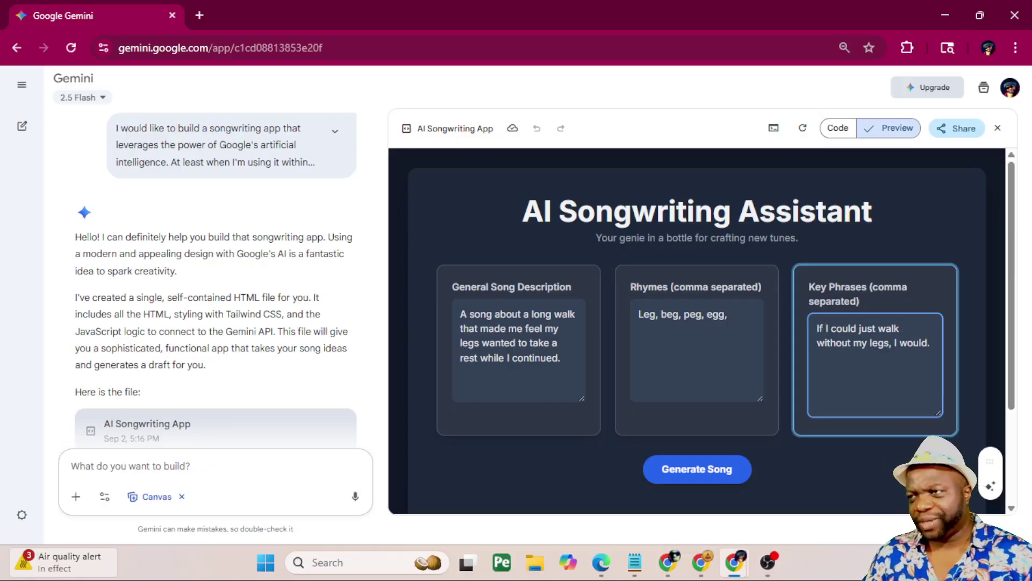
# Paste the song description into the Rhymes box and copy the key phrase.
pyautogui.click(558, 343)
pyautogui.hotkey('ctrl', 'a')
pyautogui.hotkey('ctrl', 'c')
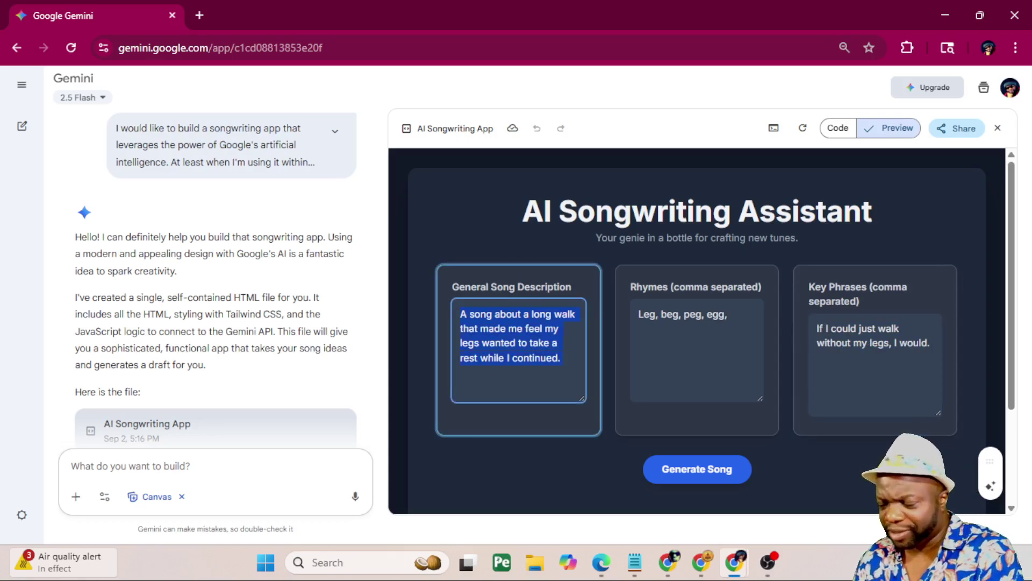
pyautogui.press('Tab')
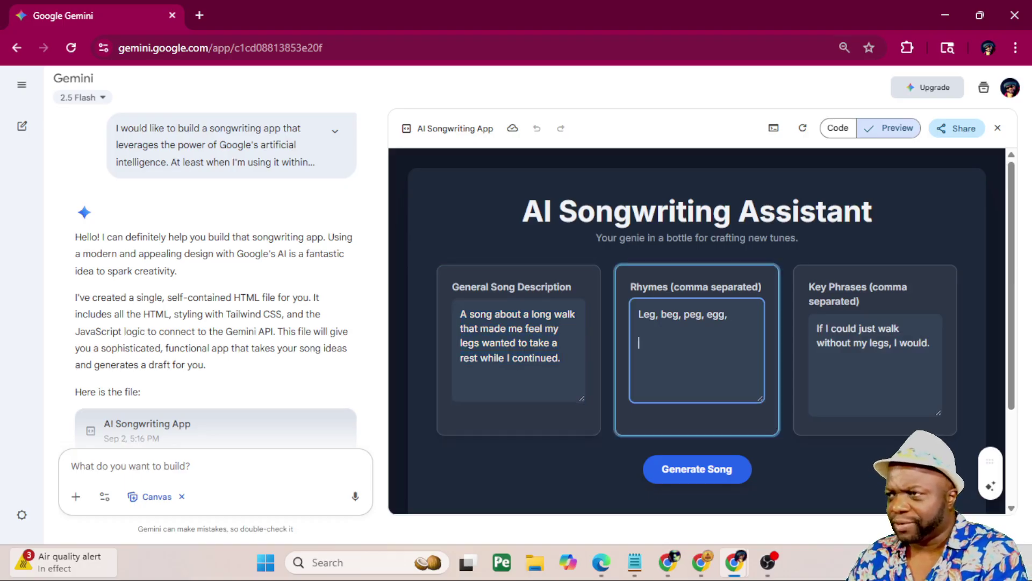
pyautogui.hotkey('ctrl', 'v')
pyautogui.press('Tab')
pyautogui.hotkey('ctrl', 'a')
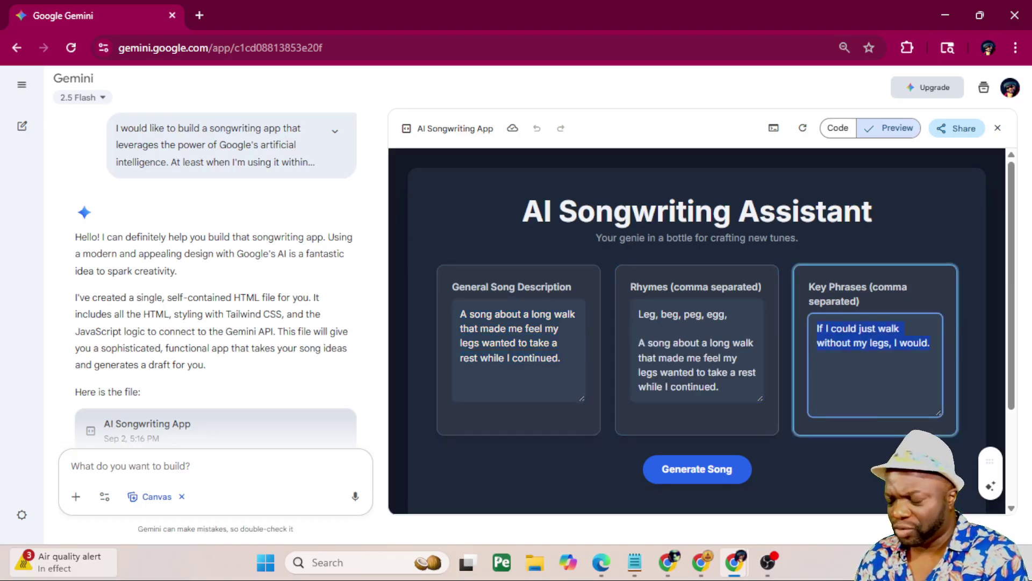
pyautogui.hotkey('ctrl', 'c')
# Paste the key phrase into Rhymes, then trim Rhymes back to 'Leg, beg, peg, egg,'.
pyautogui.hotkey('shift', 'Tab')
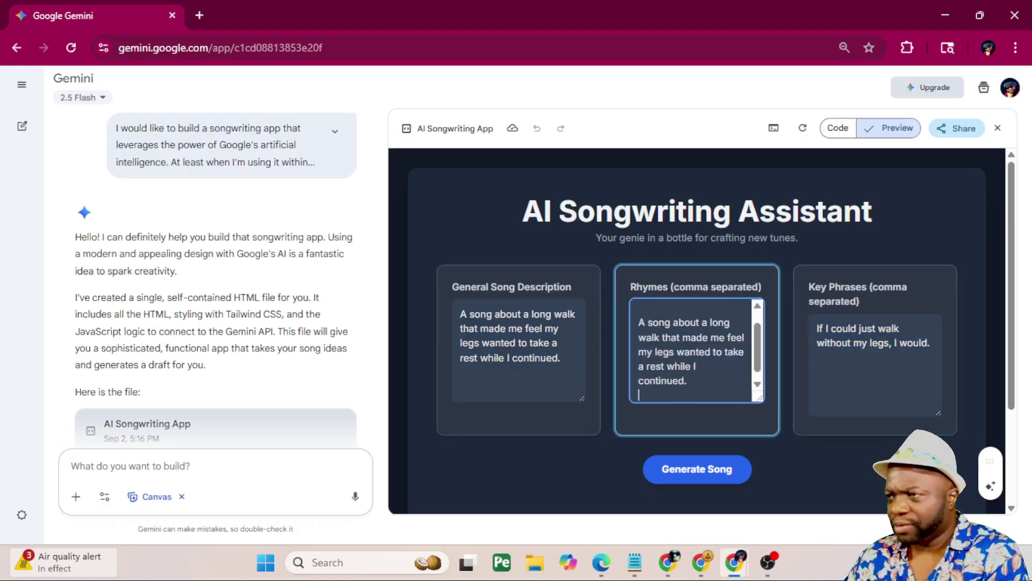
pyautogui.hotkey('ctrl', 'v')
pyautogui.hotkey('ctrl', 'a')
pyautogui.click(682, 366)
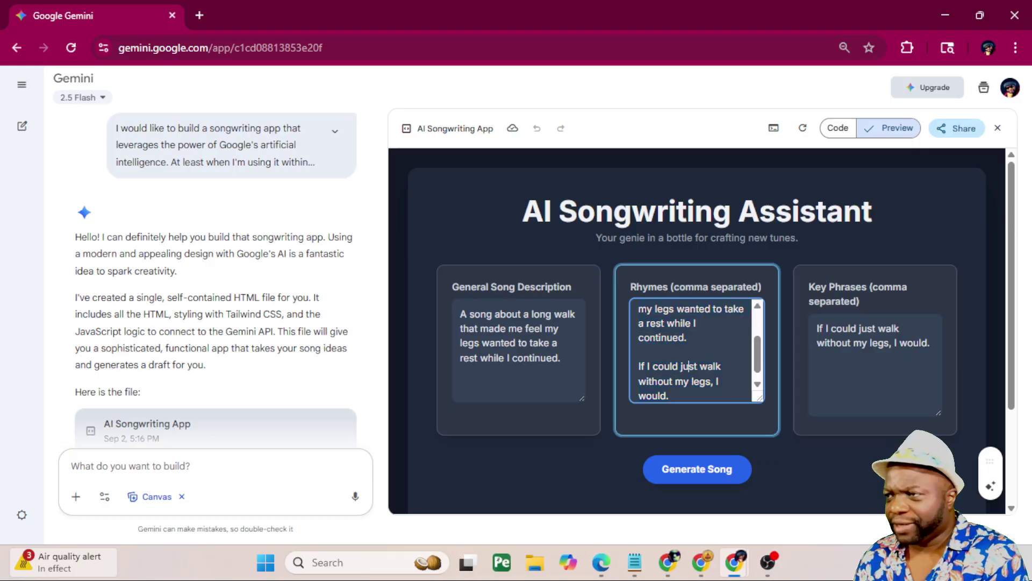
pyautogui.hotkey('shift', 'Up')
pyautogui.hotkey('shift', 'Up')
pyautogui.hotkey('shift', 'Up')
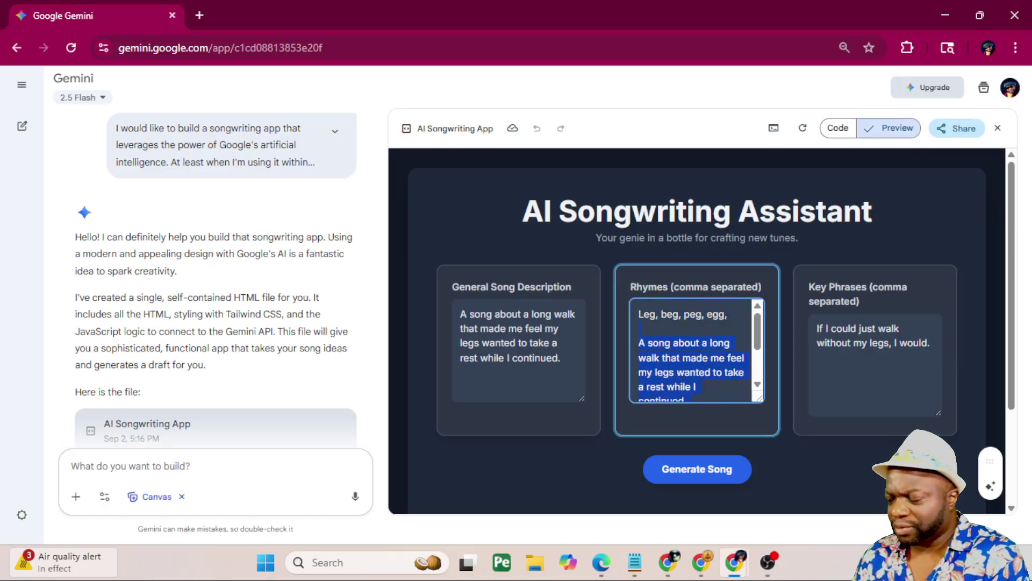
pyautogui.press('BackSpace')
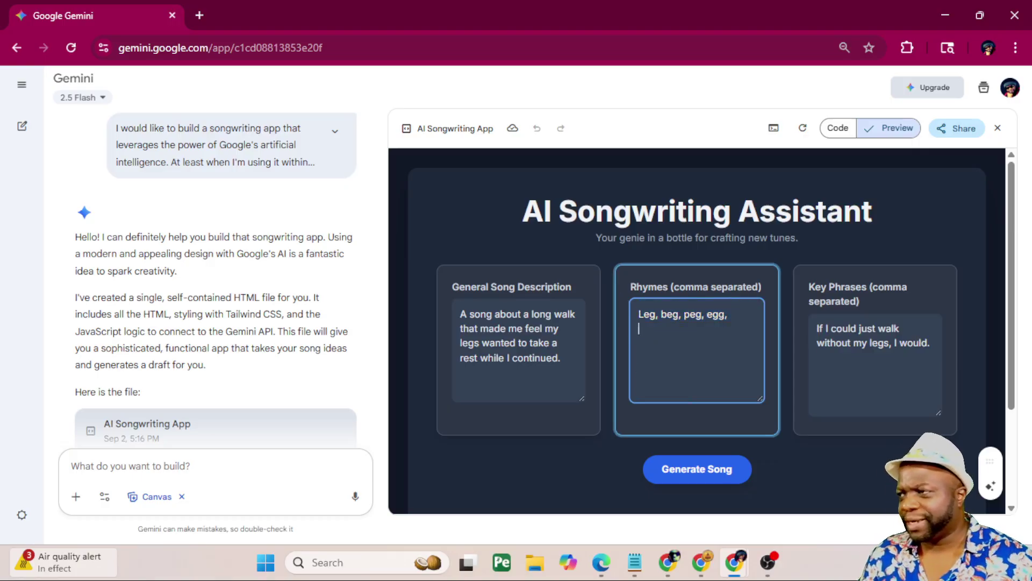
pyautogui.scroll(-2, 697, 331)
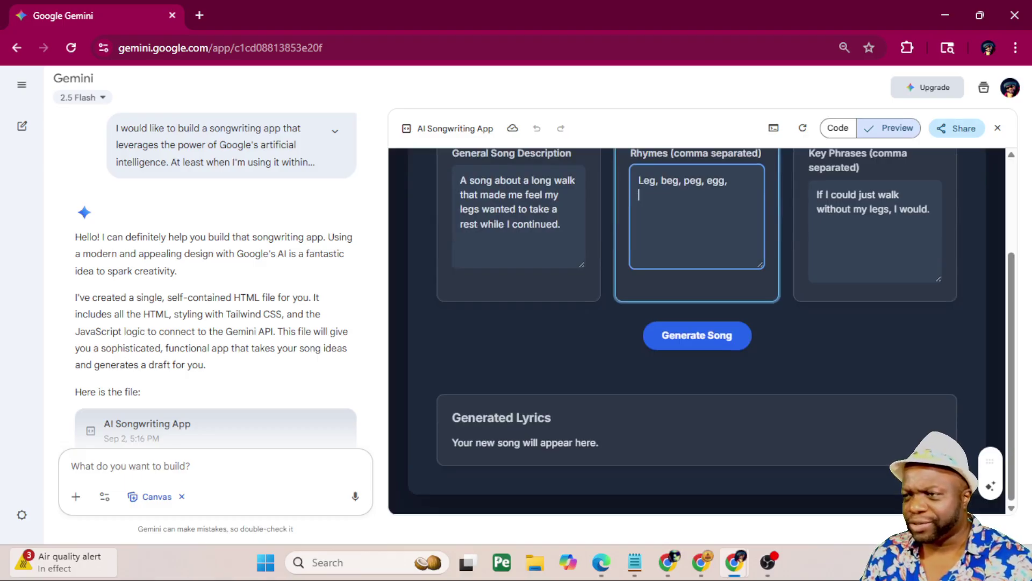
pyautogui.moveTo(446, 409); pyautogui.dragTo(617, 445)
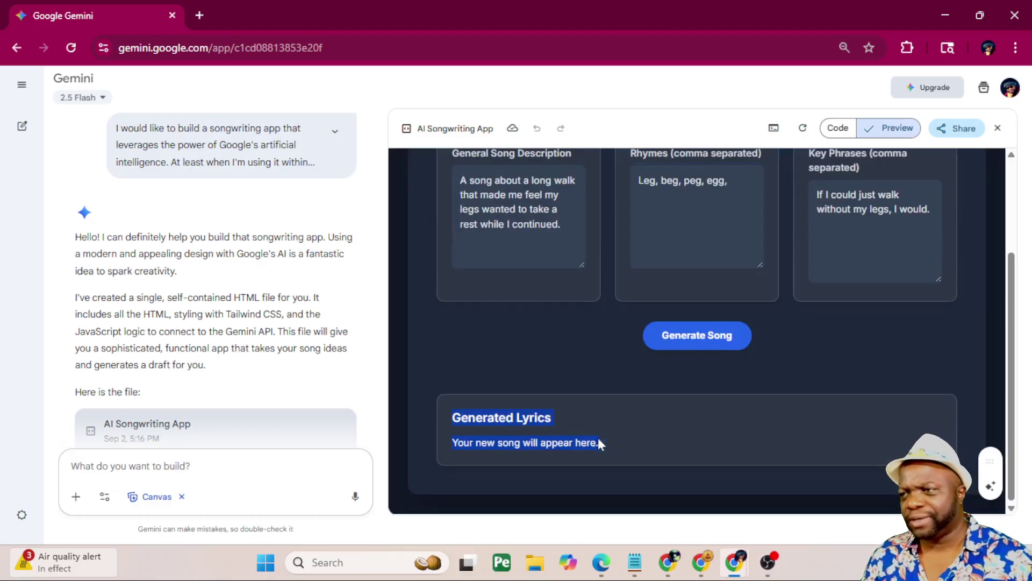
pyautogui.click(553, 425)
pyautogui.scroll(2, 613, 448)
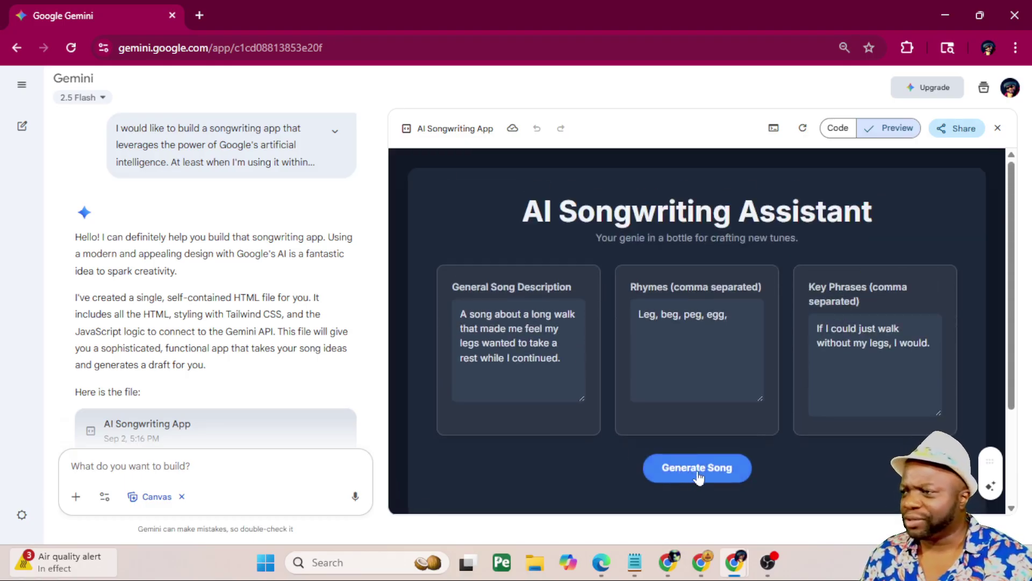
# Run Generate Song on the three filled inputs to produce the tired-legs verses and chorus.
pyautogui.click(688, 469)
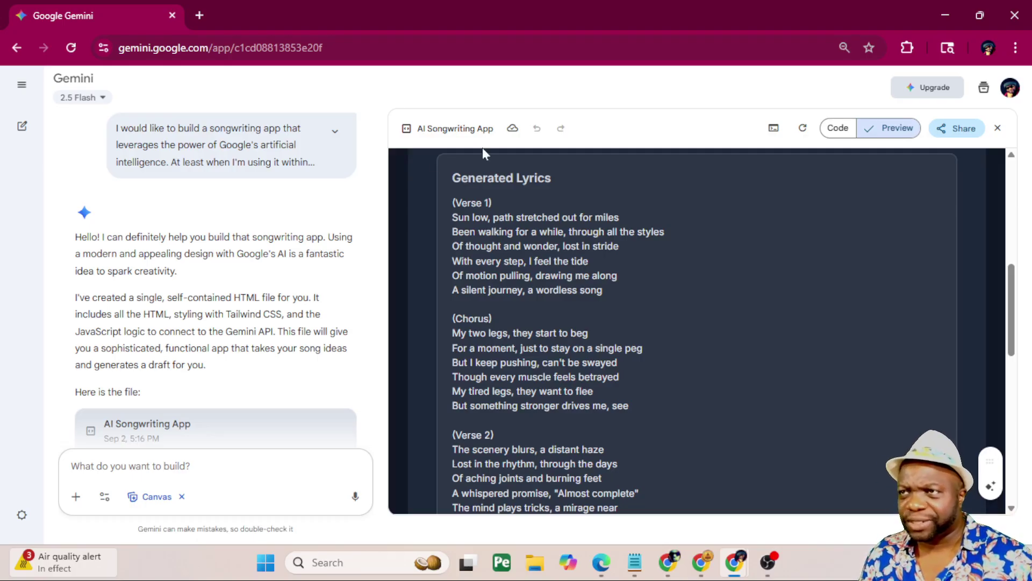
# Expand the user prompt bubble to reveal the full songwriting-app request.
pyautogui.click(333, 131)
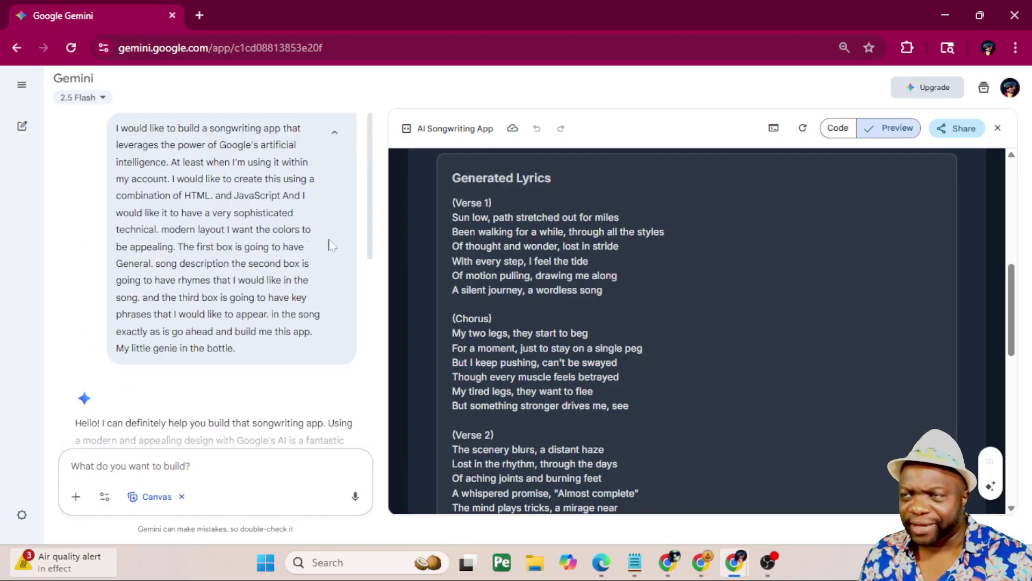
pyautogui.scroll(2, 698, 331)
pyautogui.scroll(2, 697, 331)
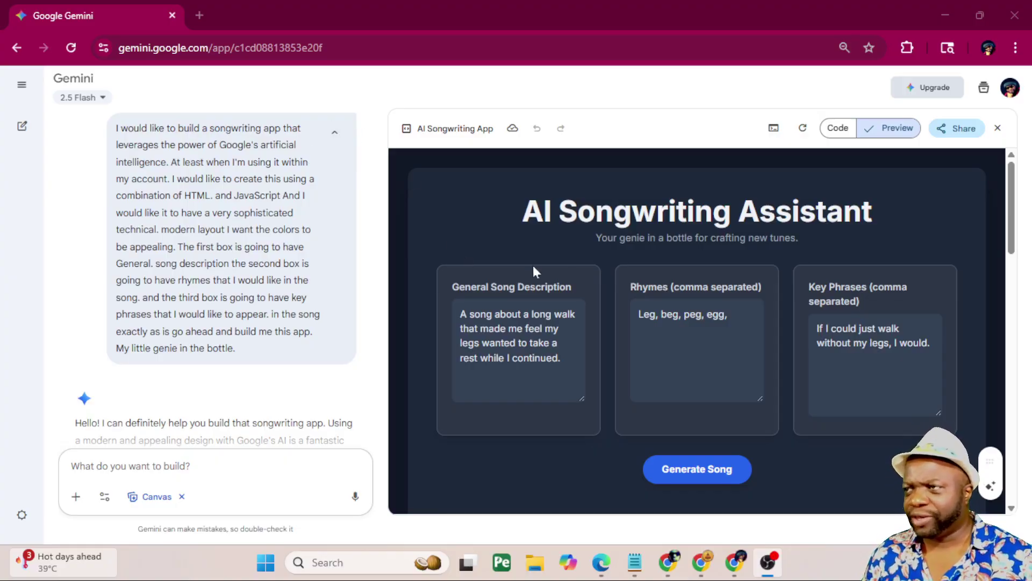
pyautogui.scroll(-1, 714, 290)
pyautogui.scroll(-4, 716, 290)
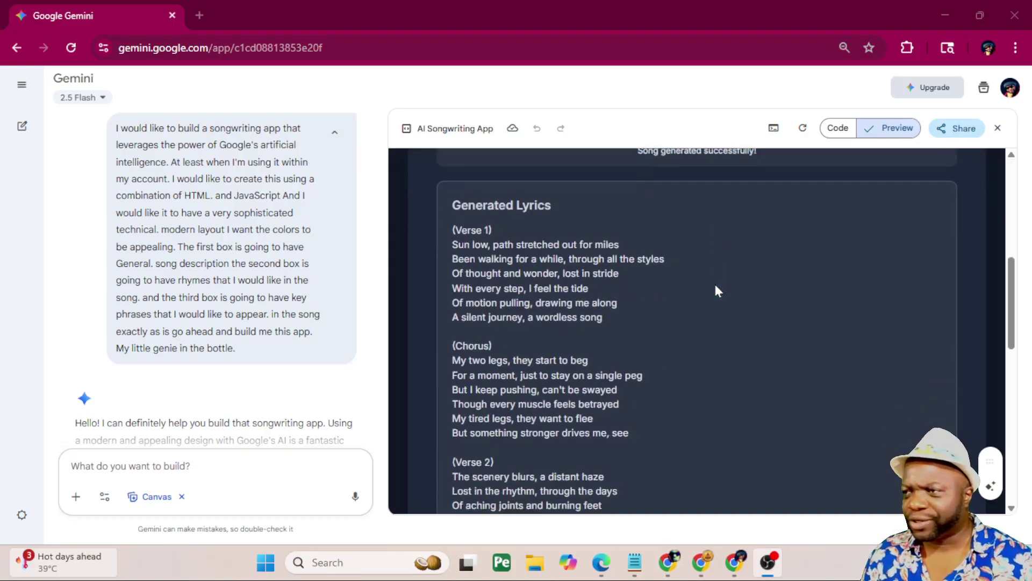
pyautogui.scroll(-4, 715, 291)
pyautogui.scroll(-3, 716, 292)
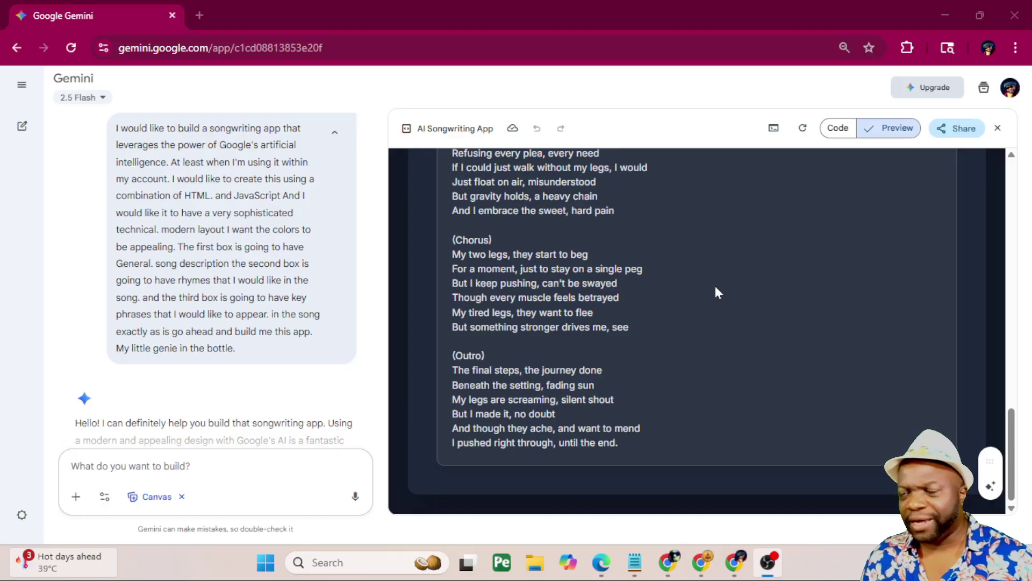
pyautogui.scroll(4, 702, 295)
pyautogui.scroll(1, 700, 299)
pyautogui.scroll(1, 701, 300)
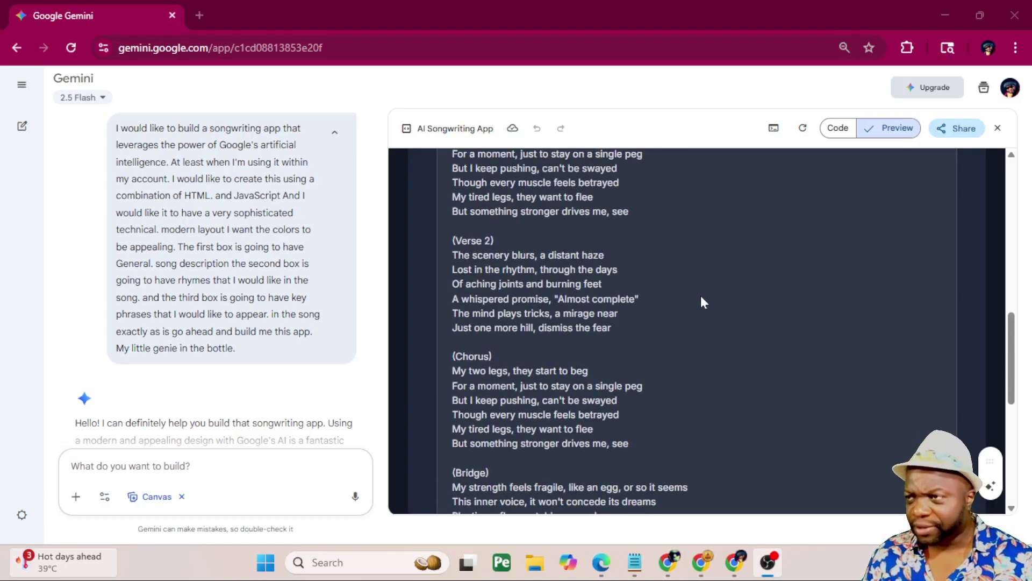
pyautogui.scroll(1, 701, 296)
pyautogui.scroll(1, 701, 296)
pyautogui.scroll(1, 701, 296)
pyautogui.scroll(1, 556, 300)
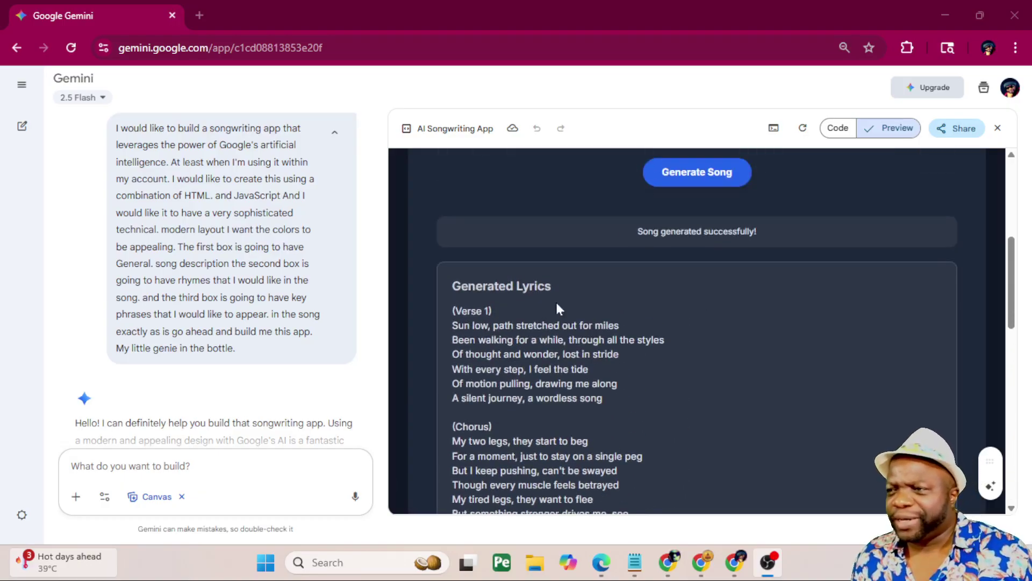
pyautogui.scroll(-1, 556, 302)
pyautogui.scroll(-3, 557, 302)
pyautogui.scroll(-1, 557, 303)
pyautogui.scroll(-2, 557, 303)
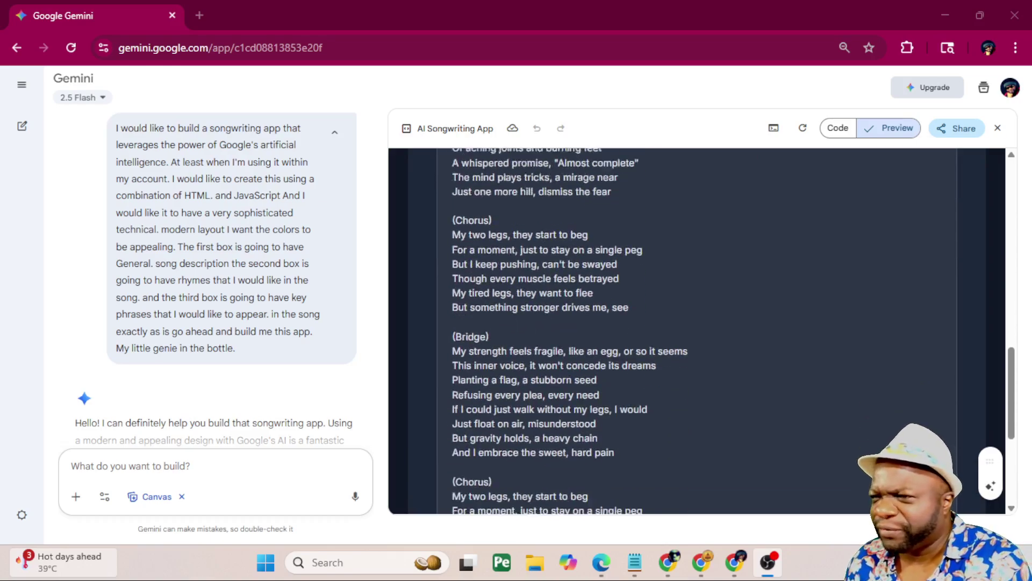
pyautogui.scroll(-1, 556, 303)
pyautogui.scroll(-3, 557, 302)
pyautogui.scroll(-2, 557, 302)
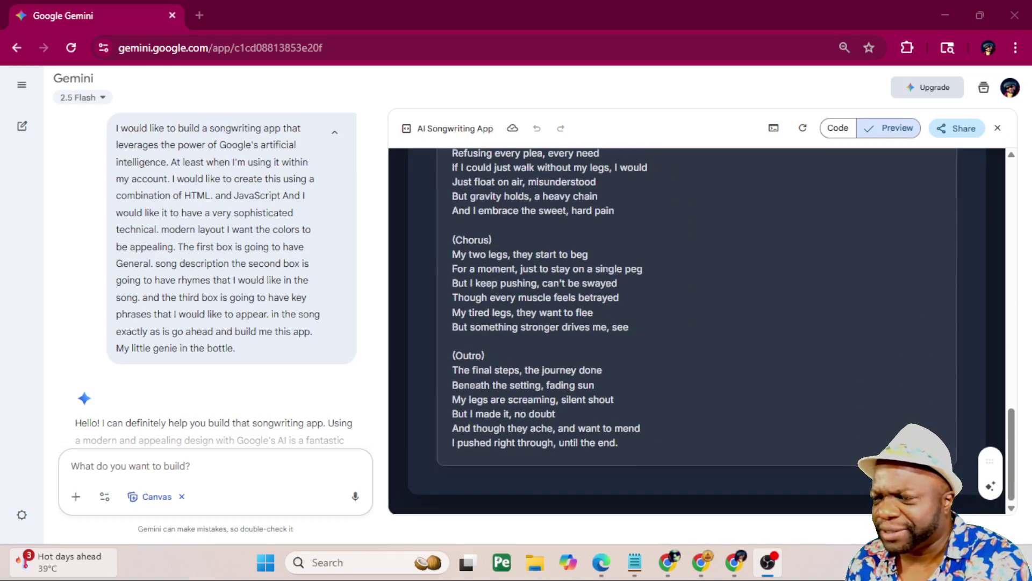
pyautogui.scroll(3, 624, 314)
pyautogui.scroll(5, 622, 315)
pyautogui.scroll(1, 657, 272)
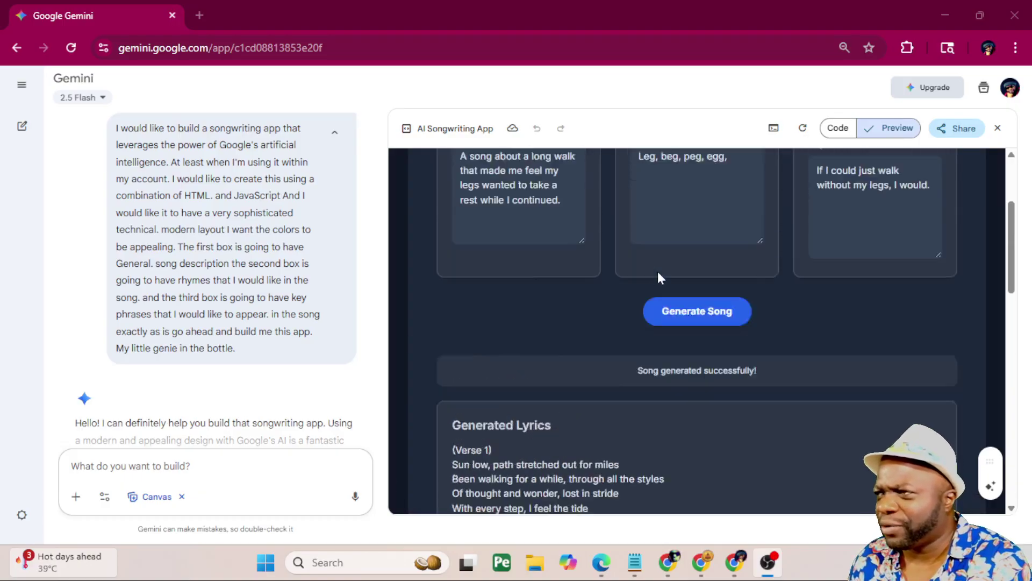
pyautogui.scroll(2, 657, 272)
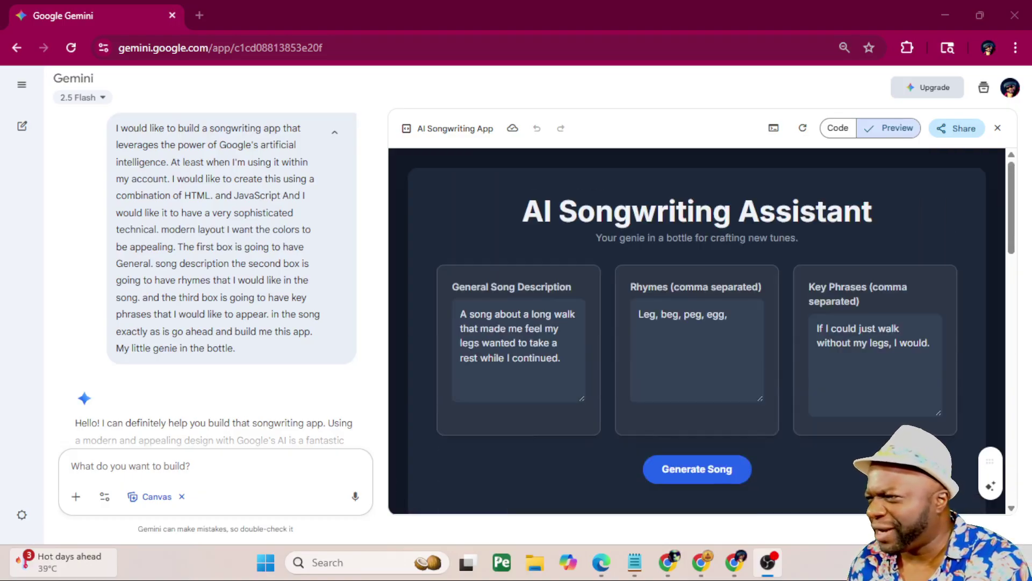
pyautogui.scroll(-2, 759, 365)
pyautogui.scroll(-2, 759, 364)
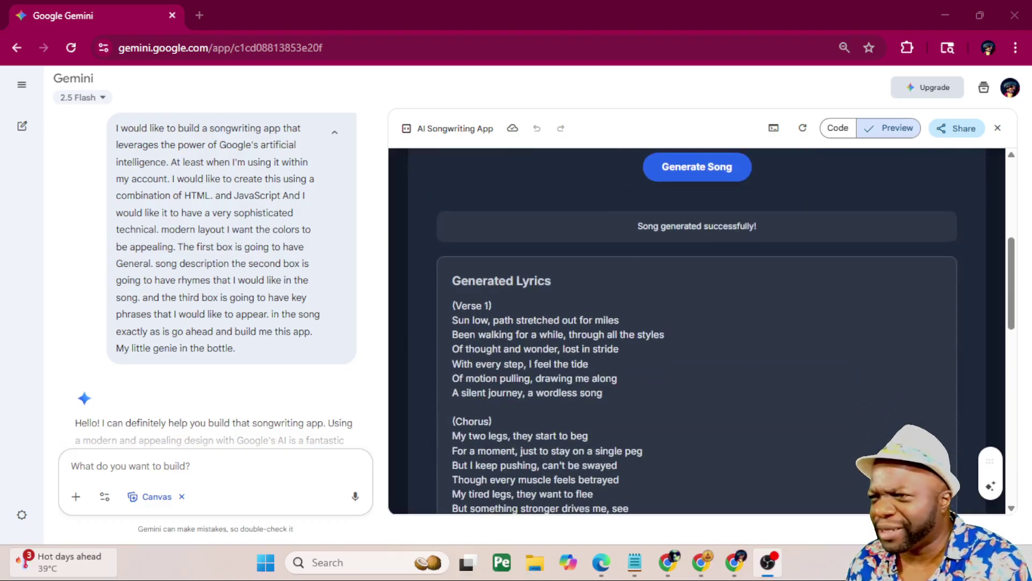
pyautogui.scroll(-1, 760, 364)
pyautogui.scroll(-1, 759, 364)
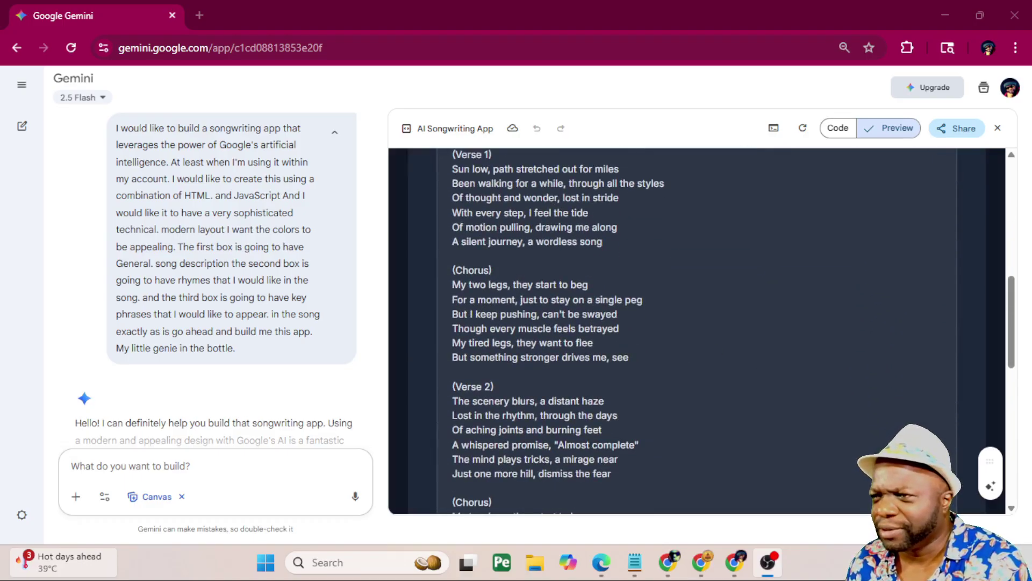
pyautogui.scroll(-1, 693, 332)
pyautogui.scroll(-1, 693, 330)
pyautogui.scroll(-1, 694, 331)
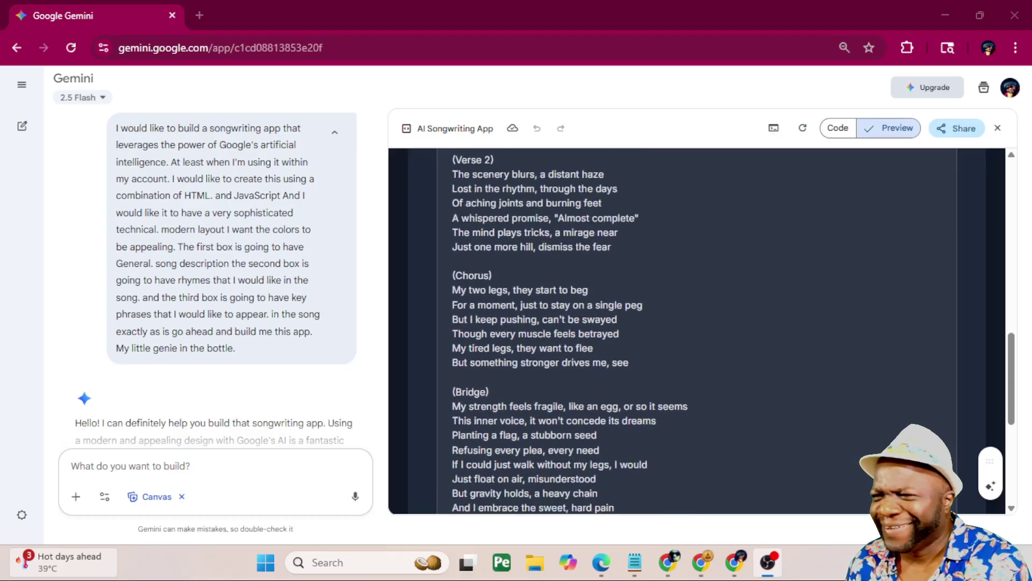
pyautogui.scroll(-1, 694, 331)
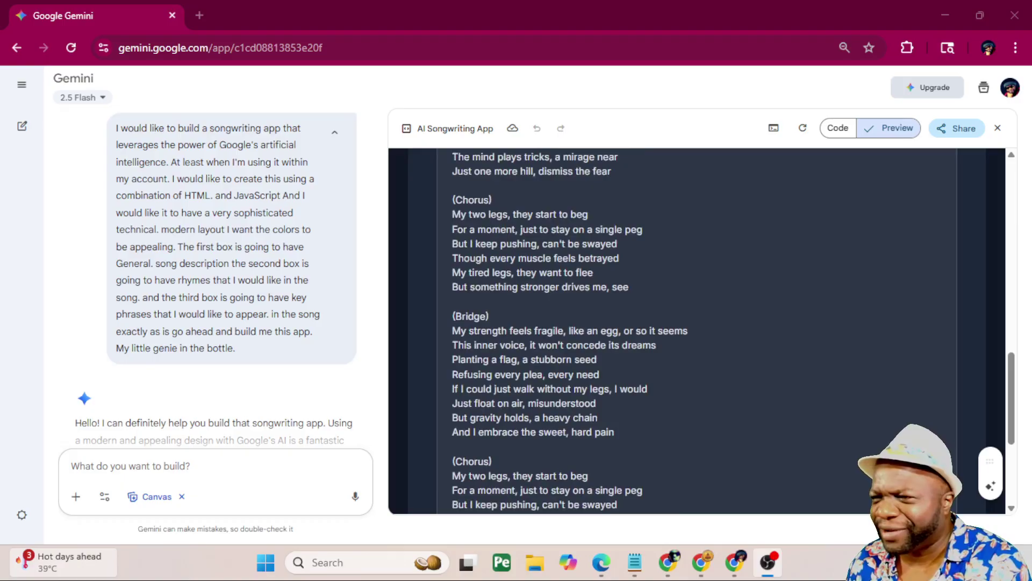
pyautogui.tripleClick(549, 389)
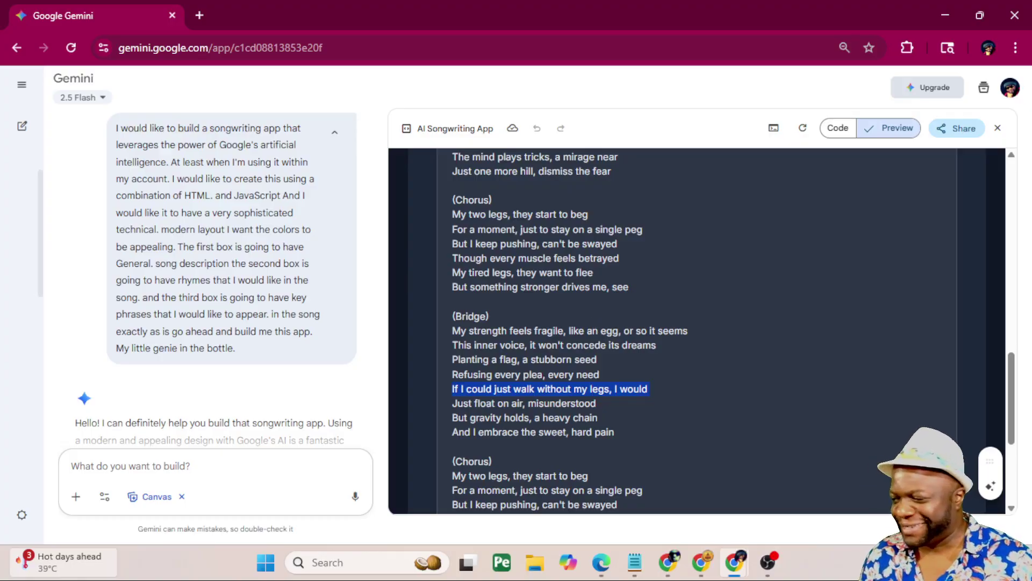
pyautogui.scroll(-3, 490, 315)
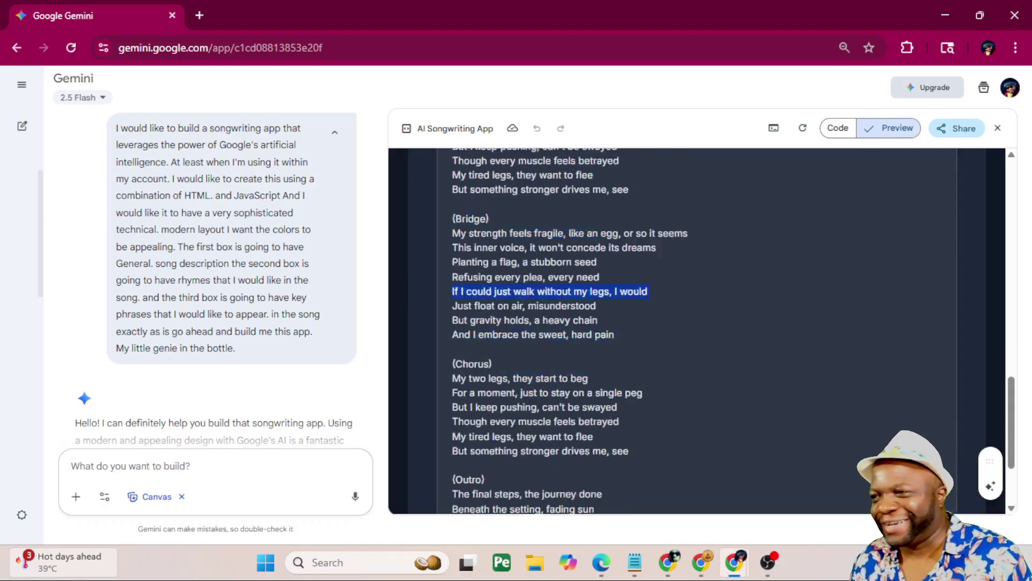
pyautogui.click(489, 314)
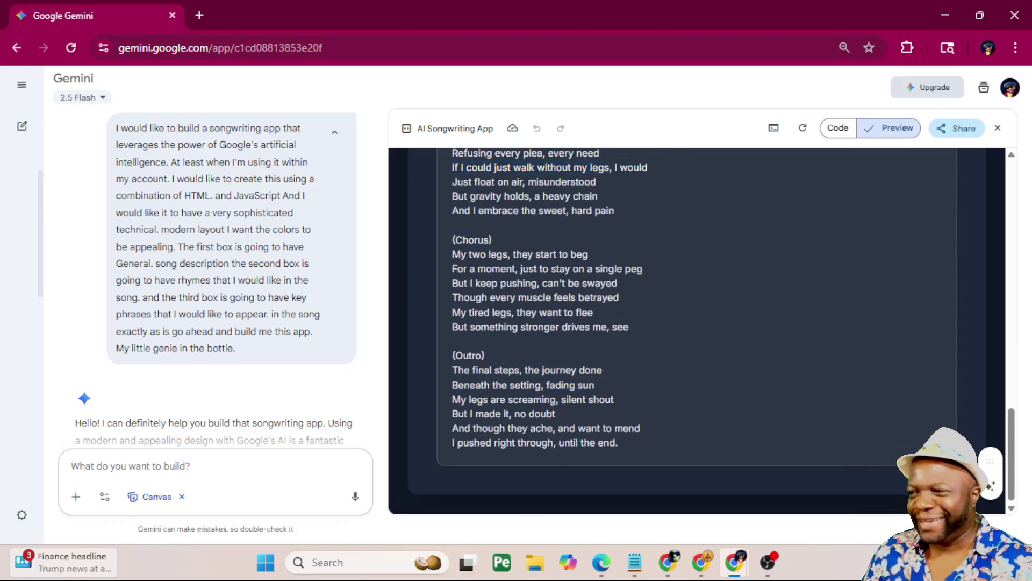
pyautogui.moveTo(626, 443); pyautogui.dragTo(484, 158)
pyautogui.hotkey('ctrl', 'c')
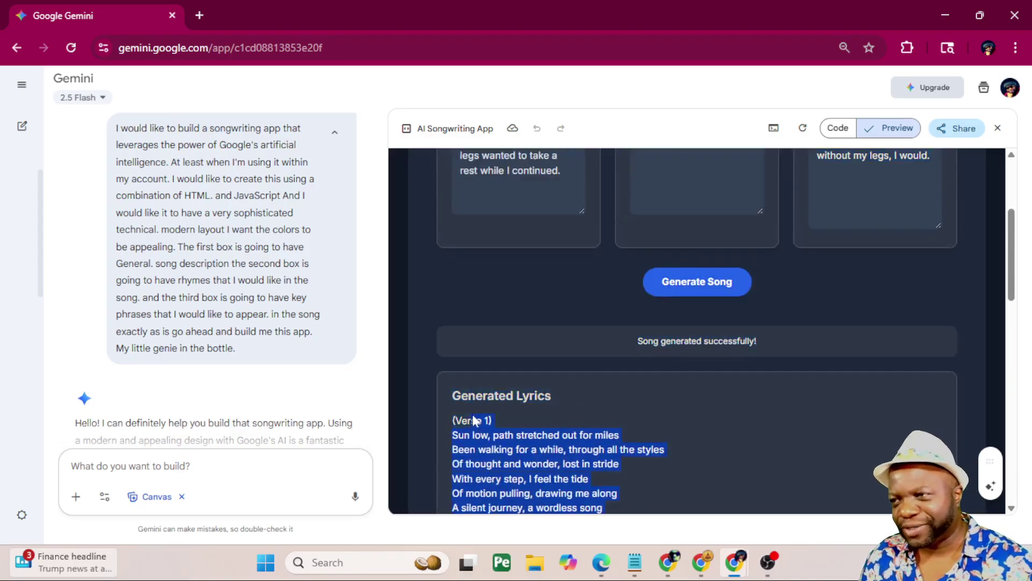
pyautogui.moveTo(487, 161); pyautogui.dragTo(453, 428)
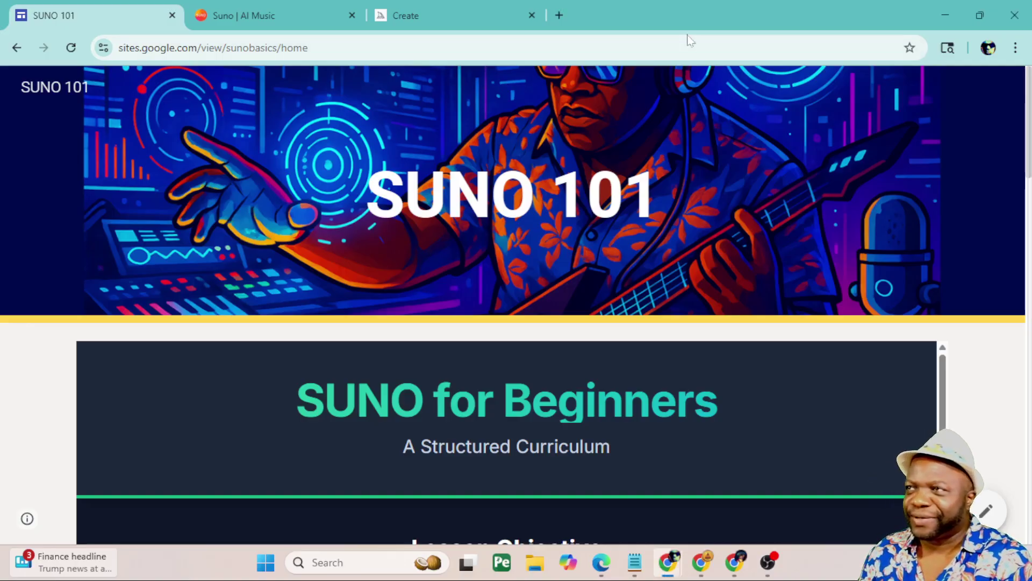
# Minimize the SUNO 101 window and maximize the PhillC Keys Tutor site window.
pyautogui.press('super+Down')
pyautogui.press('super+Down')
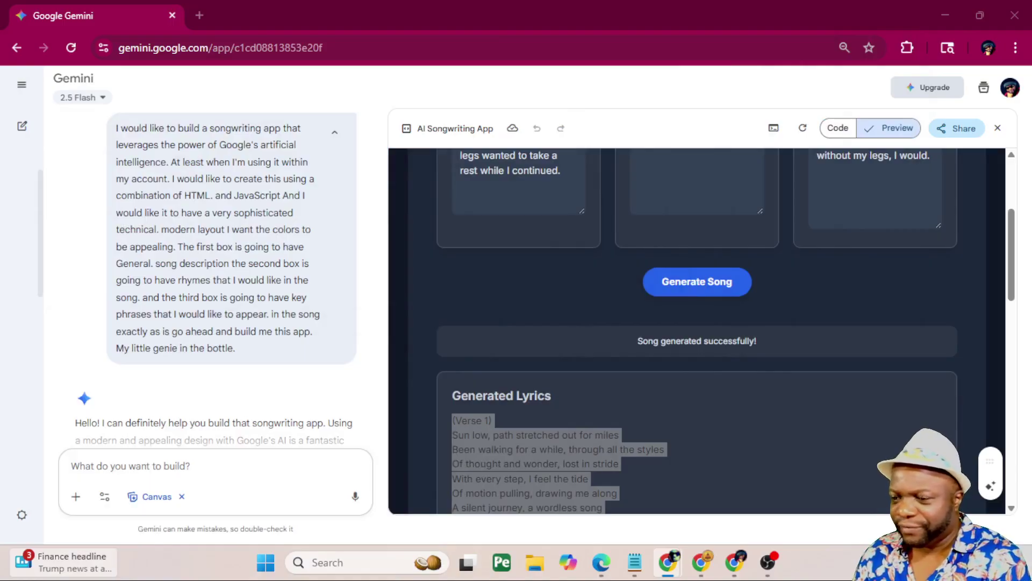
pyautogui.moveTo(272, 59); pyautogui.dragTo(554, 19)
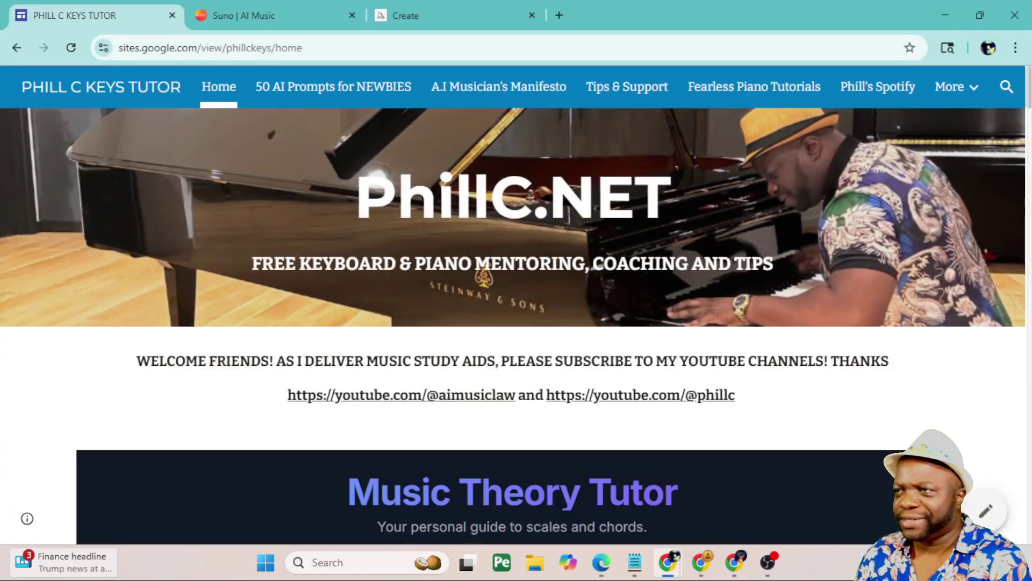
# Open the 50 AI Prompts for NEWBIES page, move Gemini aside, and maximize Suno.
pyautogui.click(293, 90)
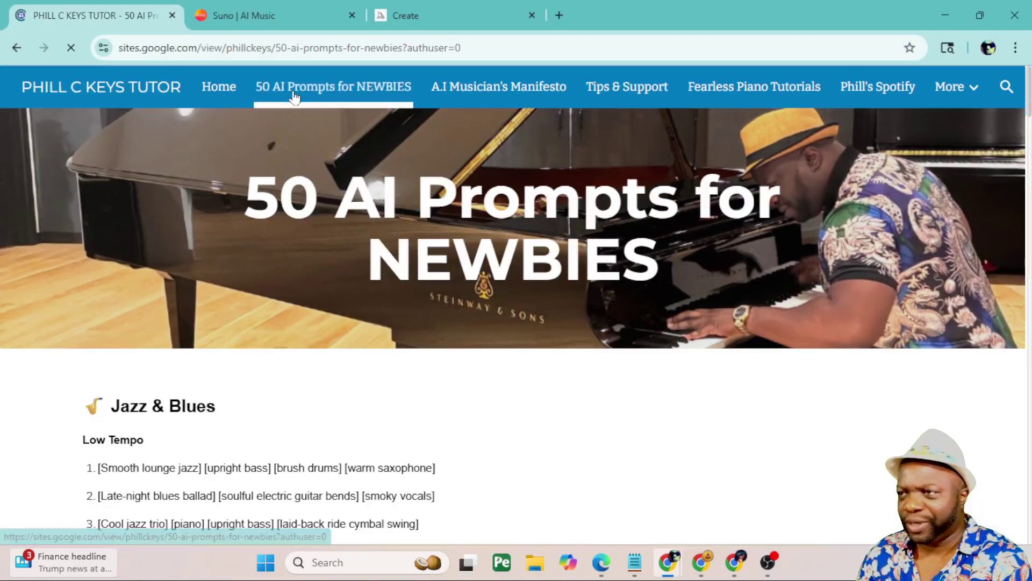
pyautogui.scroll(-2, 376, 377)
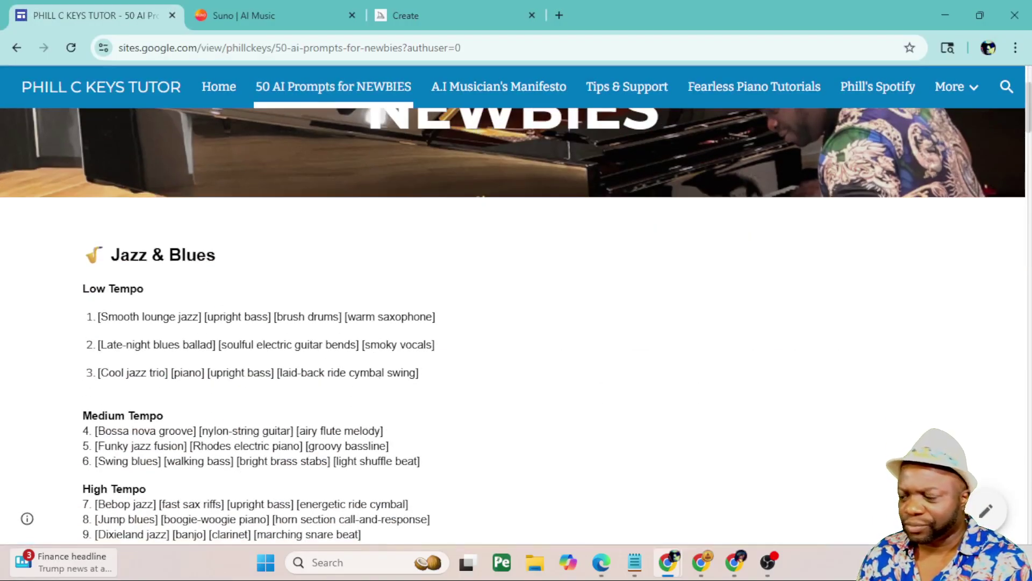
pyautogui.scroll(-1, 323, 336)
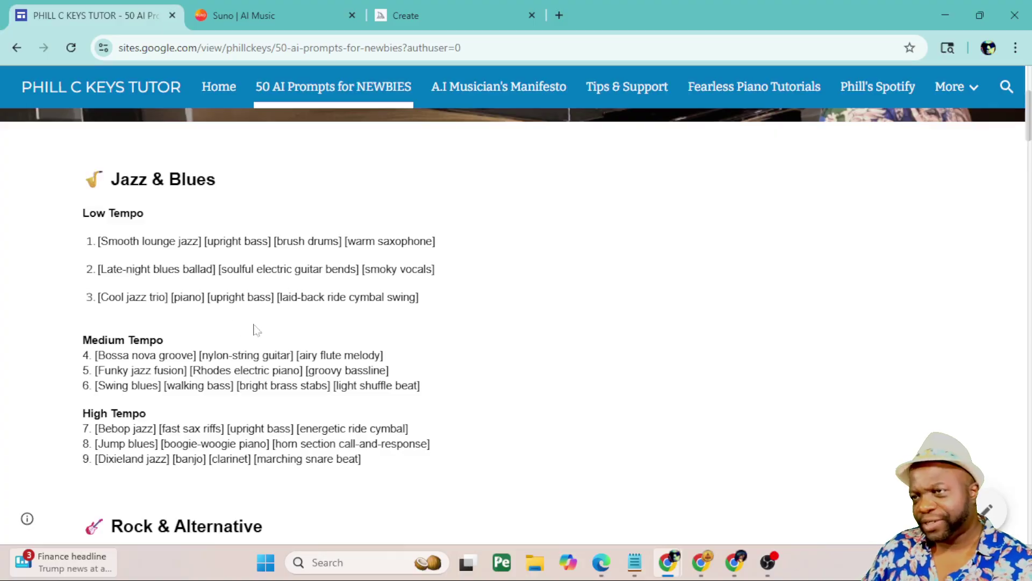
pyautogui.scroll(-1, 255, 329)
pyautogui.scroll(-2, 258, 329)
pyautogui.scroll(-3, 258, 329)
pyautogui.scroll(-1, 258, 329)
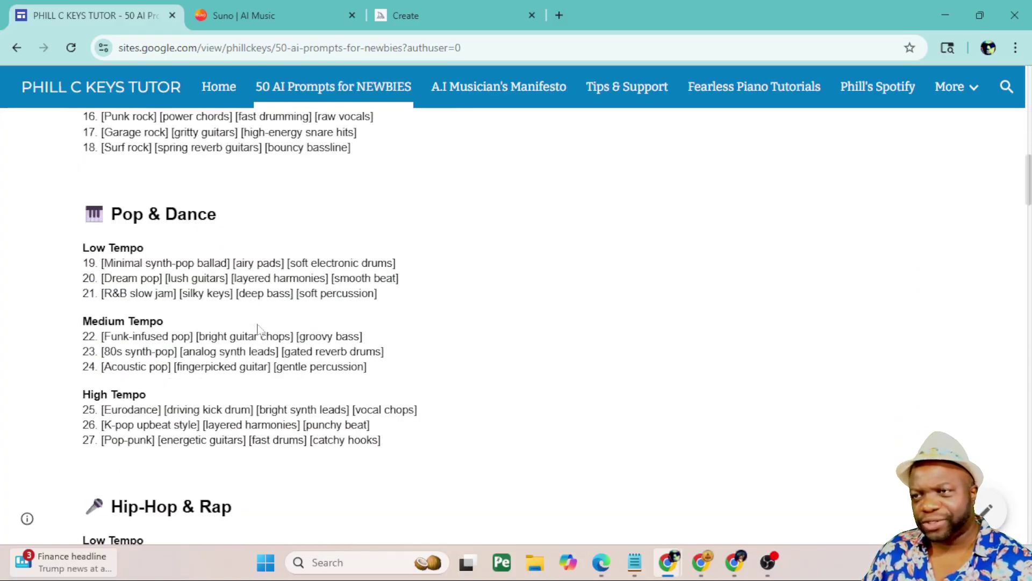
pyautogui.scroll(-3, 258, 329)
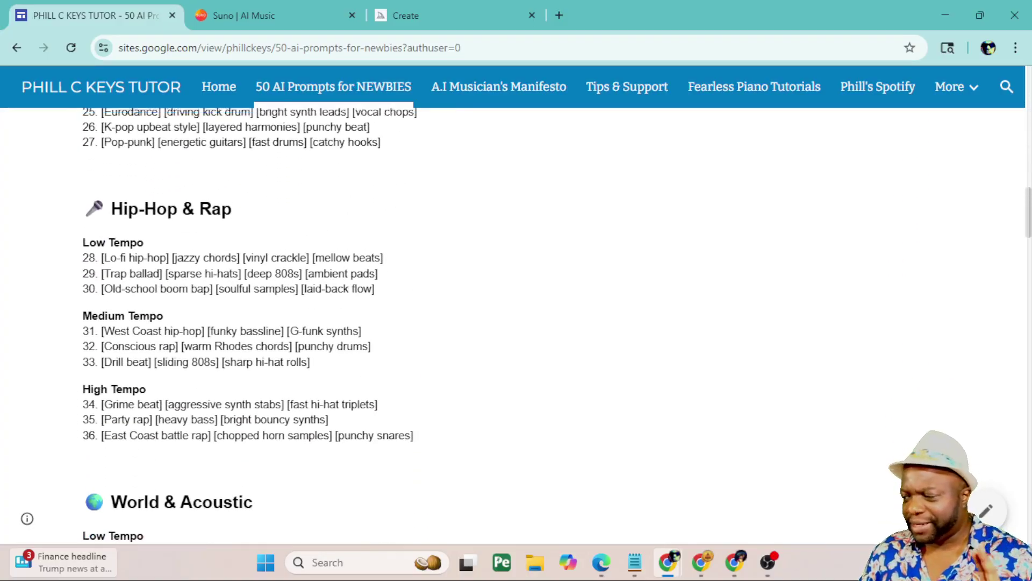
pyautogui.scroll(5, 258, 329)
pyautogui.scroll(8, 258, 329)
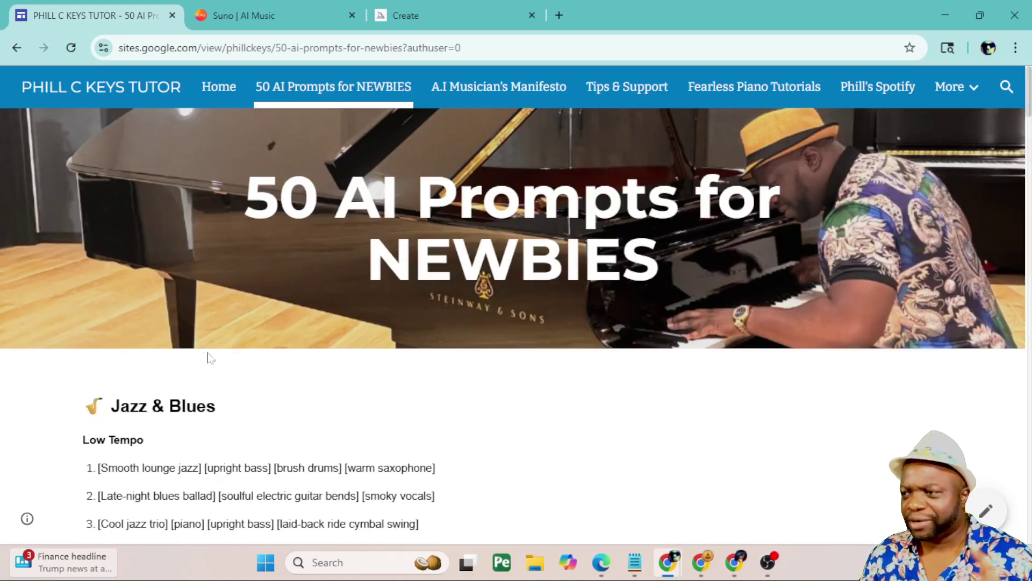
pyautogui.moveTo(735, 562)
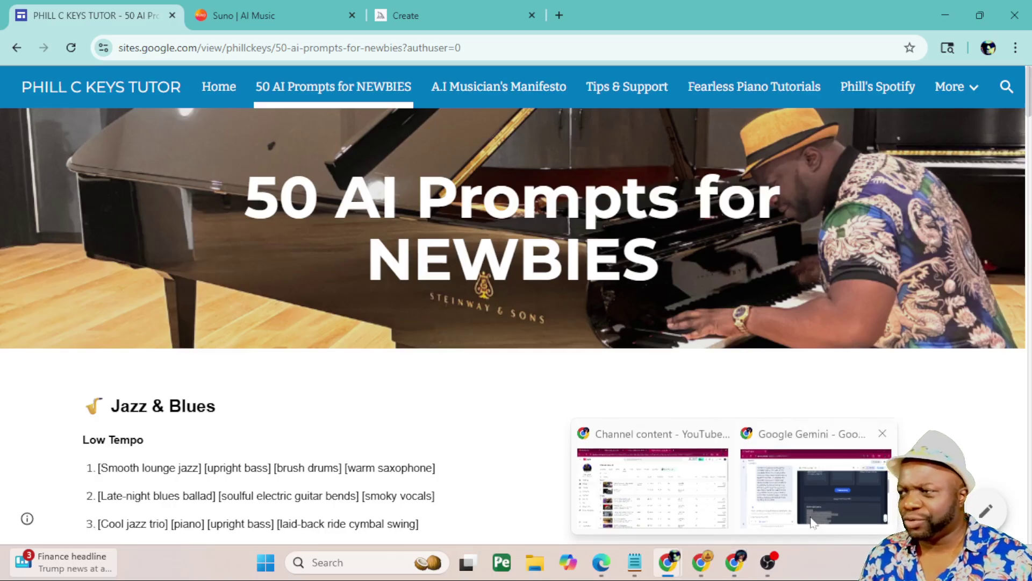
pyautogui.click(815, 479)
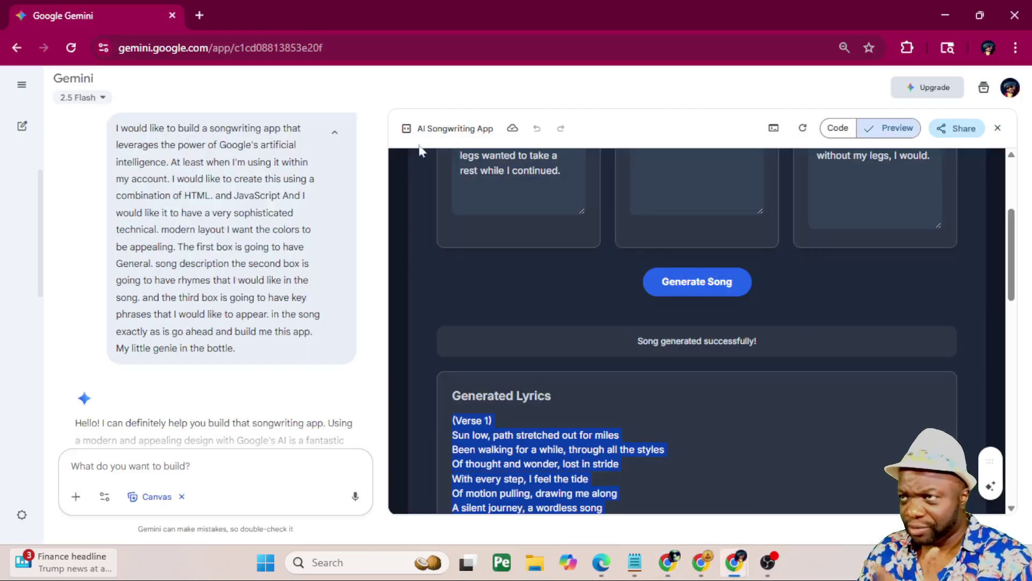
pyautogui.moveTo(480, 16); pyautogui.dragTo(12, 306)
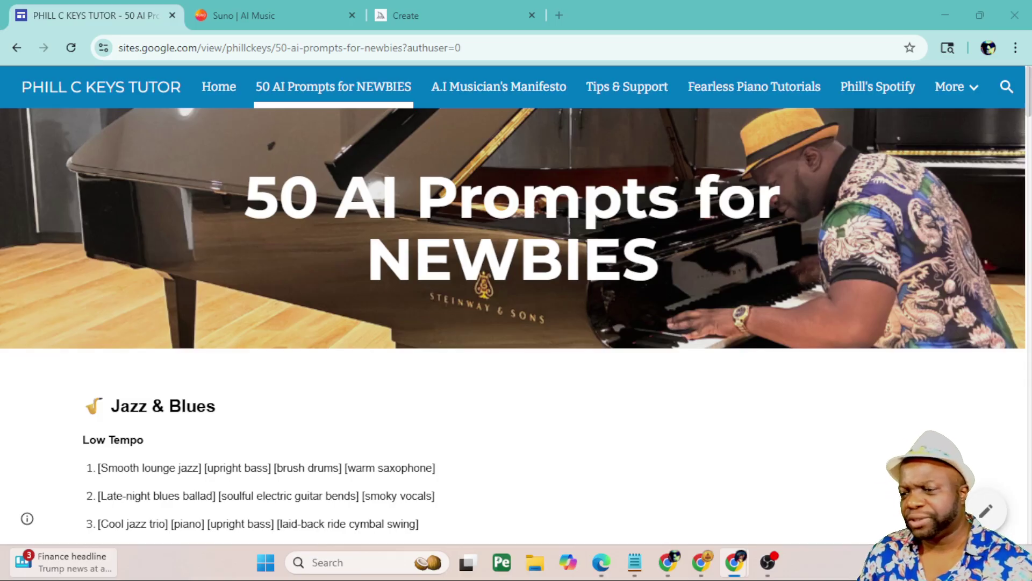
pyautogui.moveTo(161, 121); pyautogui.dragTo(377, 2)
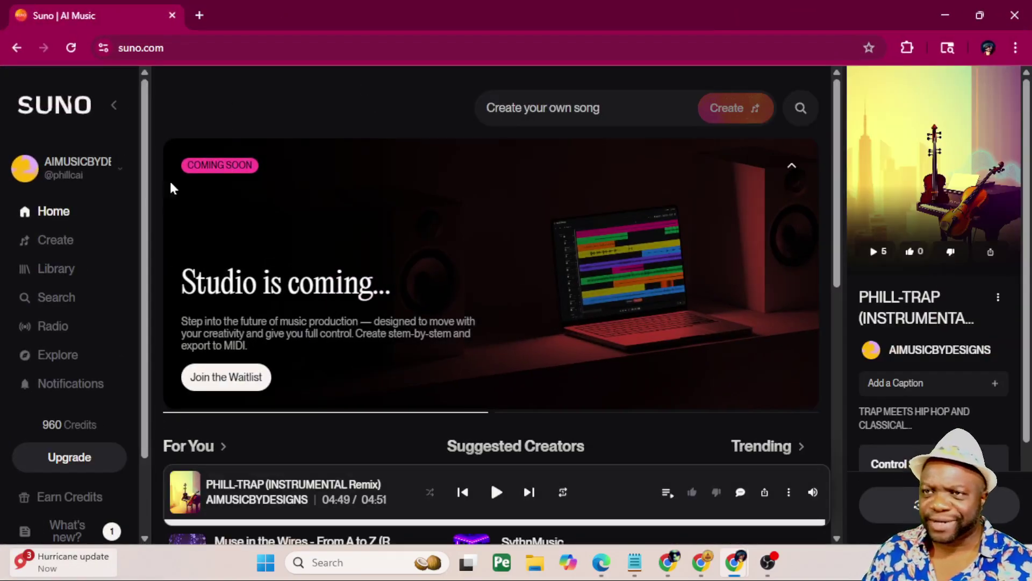
# Paste the Gemini walking-song lyrics into the lyrics box on Suno's Create page.
pyautogui.click(73, 241)
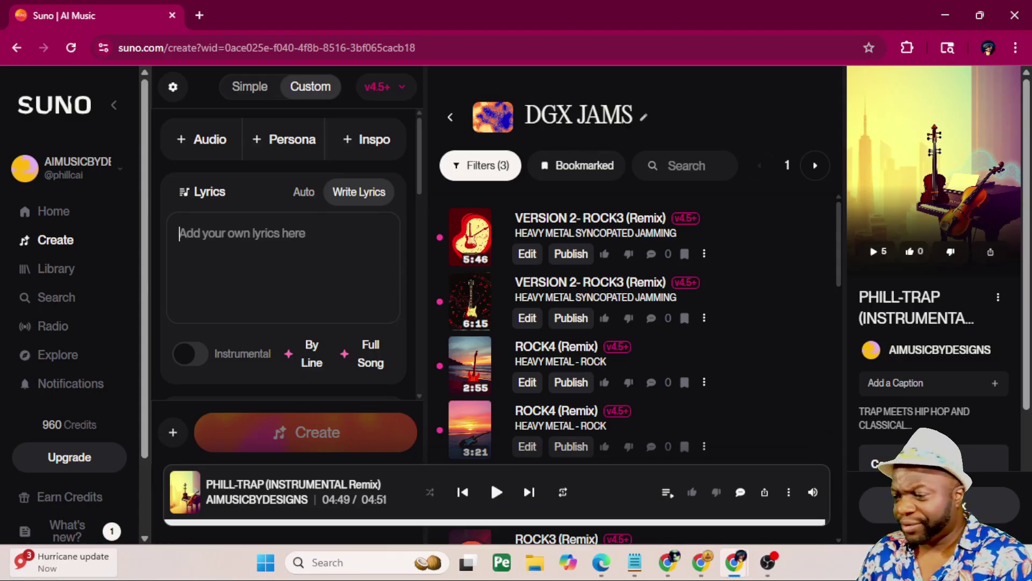
pyautogui.hotkey('ctrl', 'v')
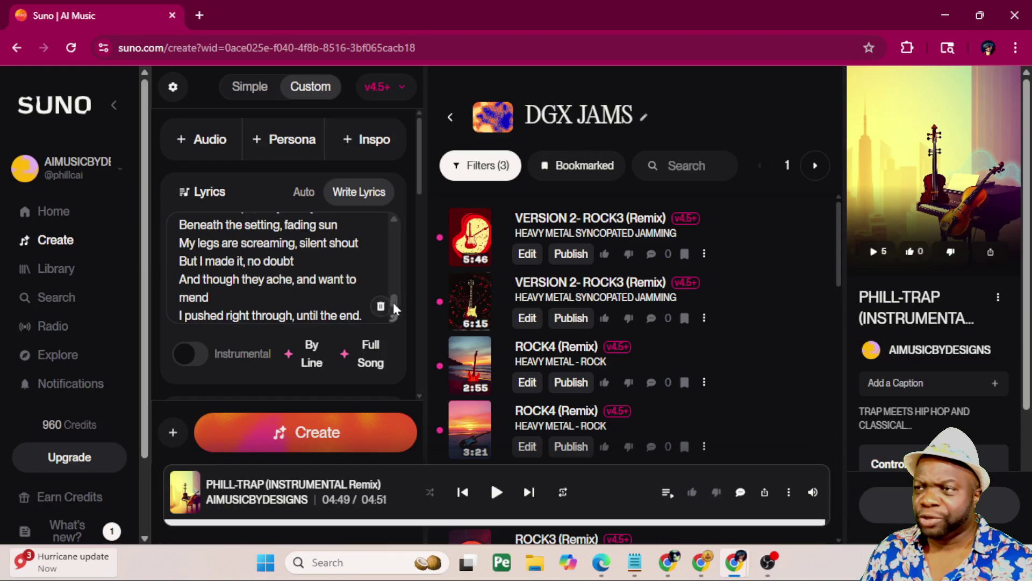
pyautogui.scroll(3, 390, 248)
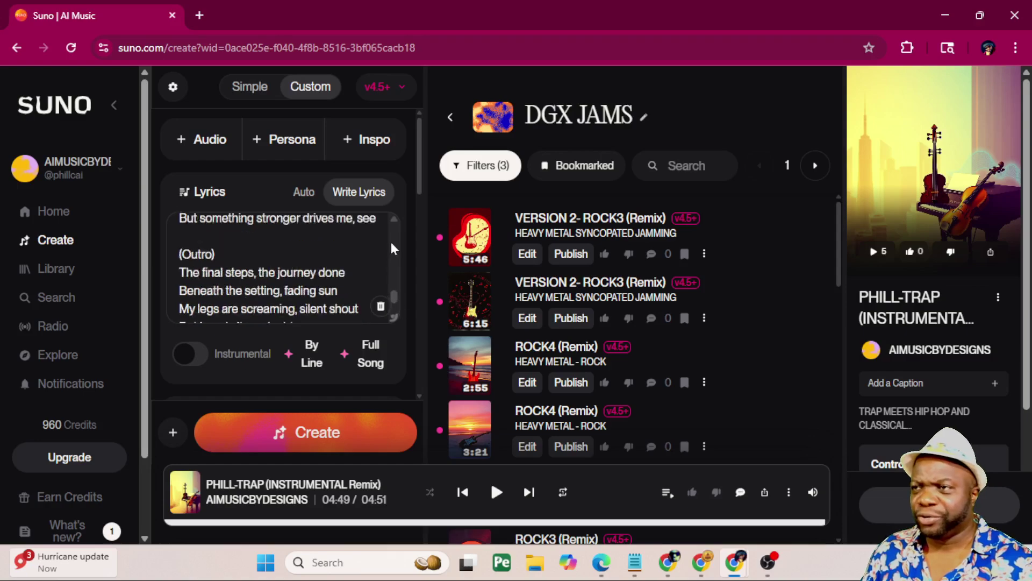
pyautogui.scroll(2, 391, 248)
pyautogui.scroll(2, 391, 248)
pyautogui.scroll(2, 392, 248)
pyautogui.scroll(2, 393, 250)
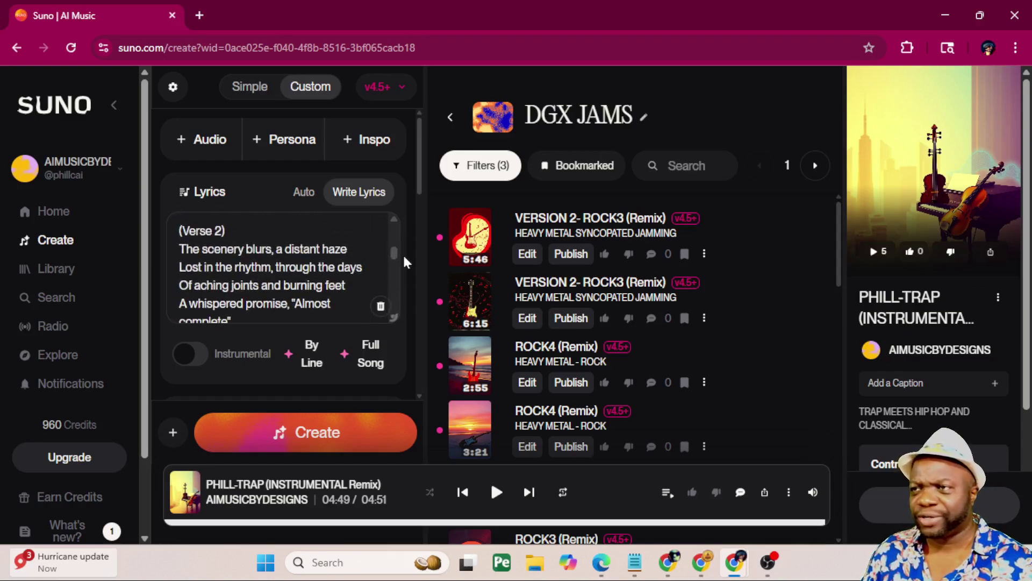
pyautogui.scroll(3, 395, 252)
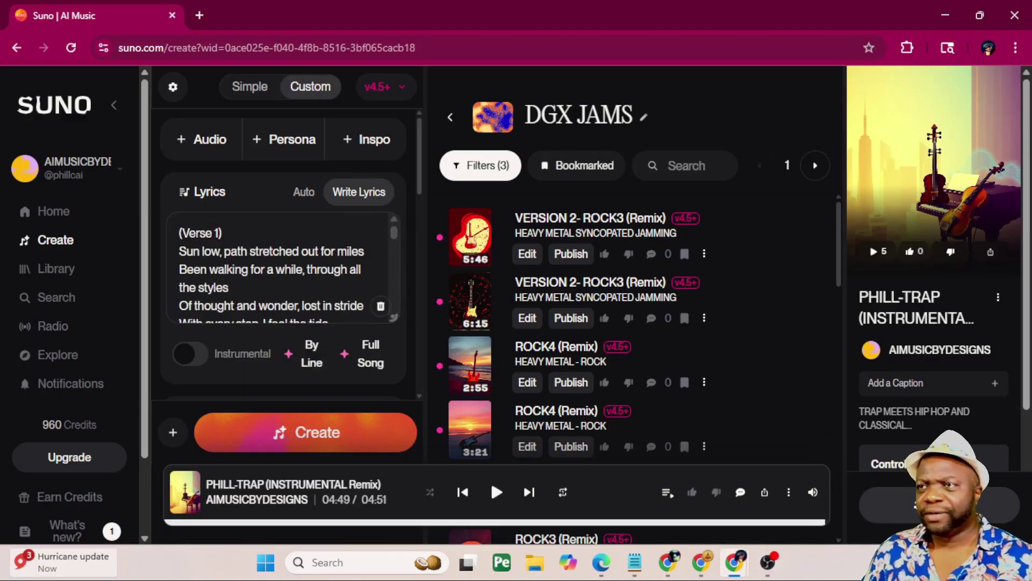
pyautogui.scroll(-3, 282, 266)
pyautogui.scroll(-3, 282, 266)
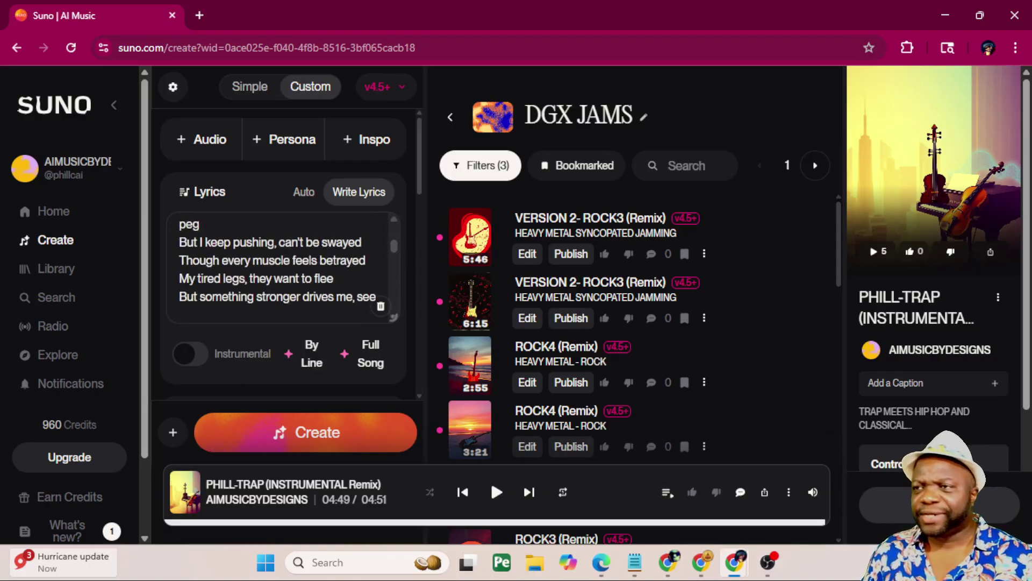
pyautogui.scroll(-3, 283, 266)
pyautogui.scroll(-2, 282, 266)
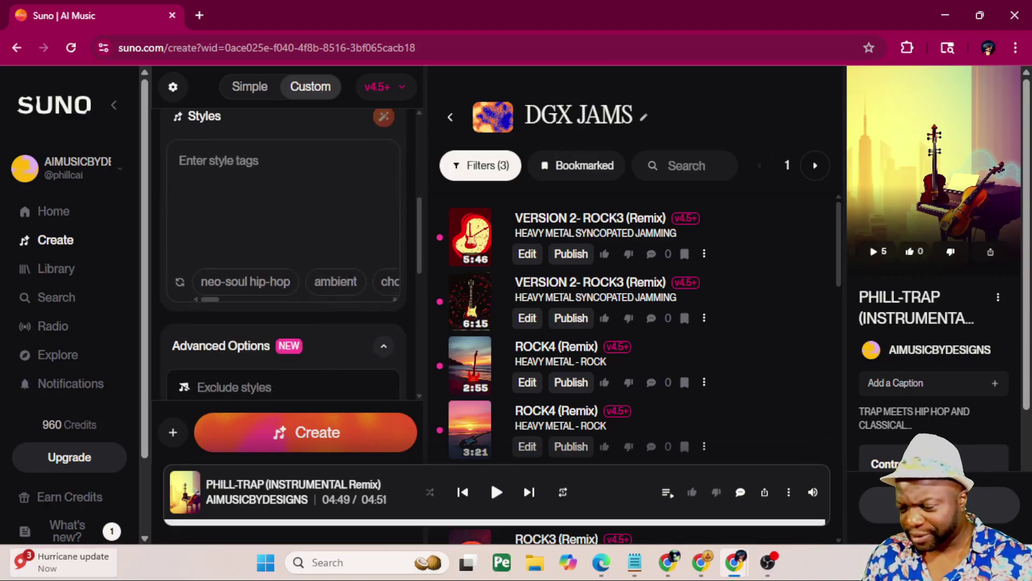
# Read through the 50 AI prompts, selecting prompt 21's swing blues tags and searching for country.
pyautogui.hotkey('alt', 'Tab')
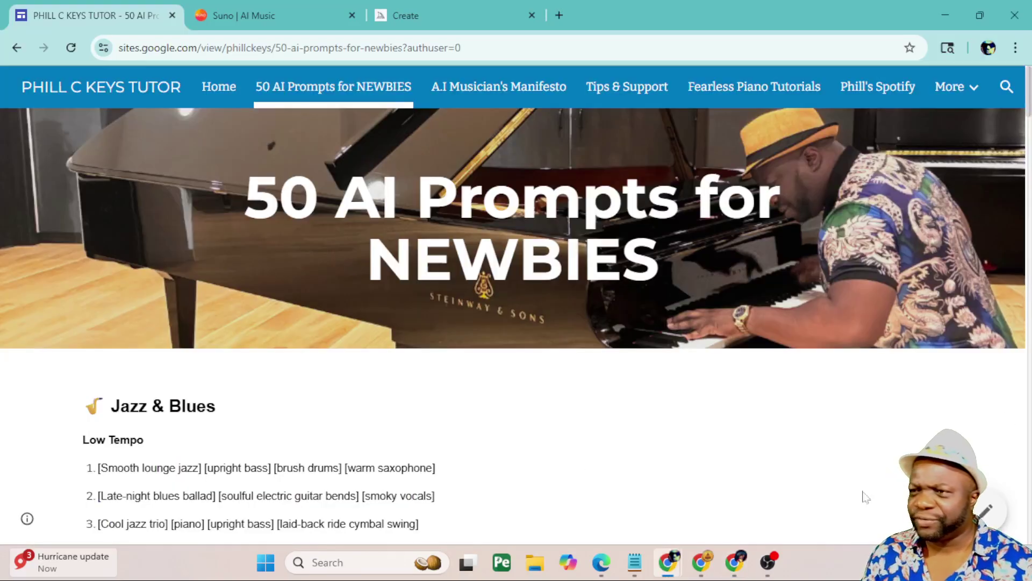
pyautogui.scroll(-5, 446, 436)
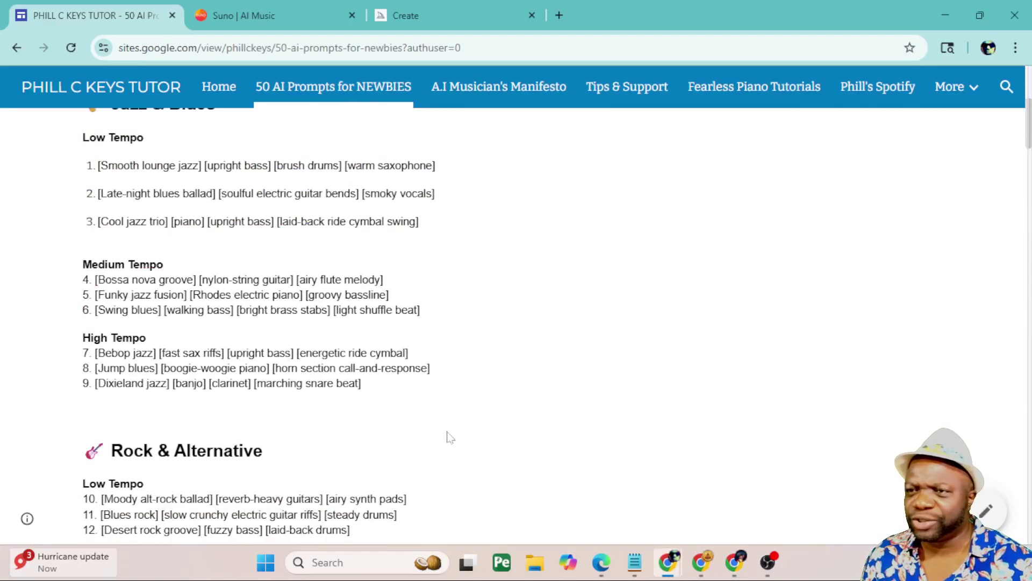
pyautogui.scroll(-2, 450, 436)
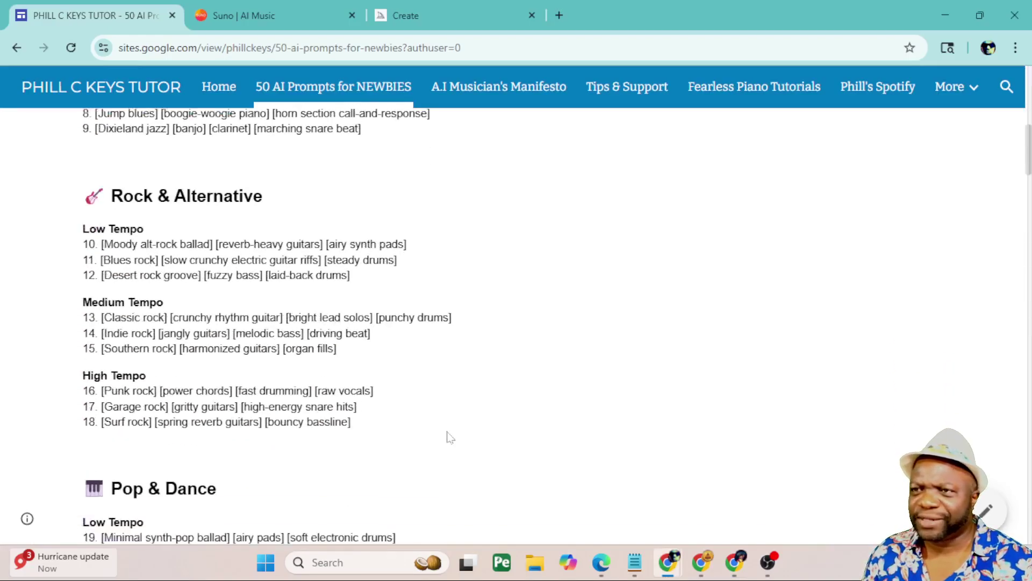
pyautogui.scroll(-3, 450, 436)
pyautogui.scroll(5, 449, 436)
pyautogui.scroll(2, 438, 432)
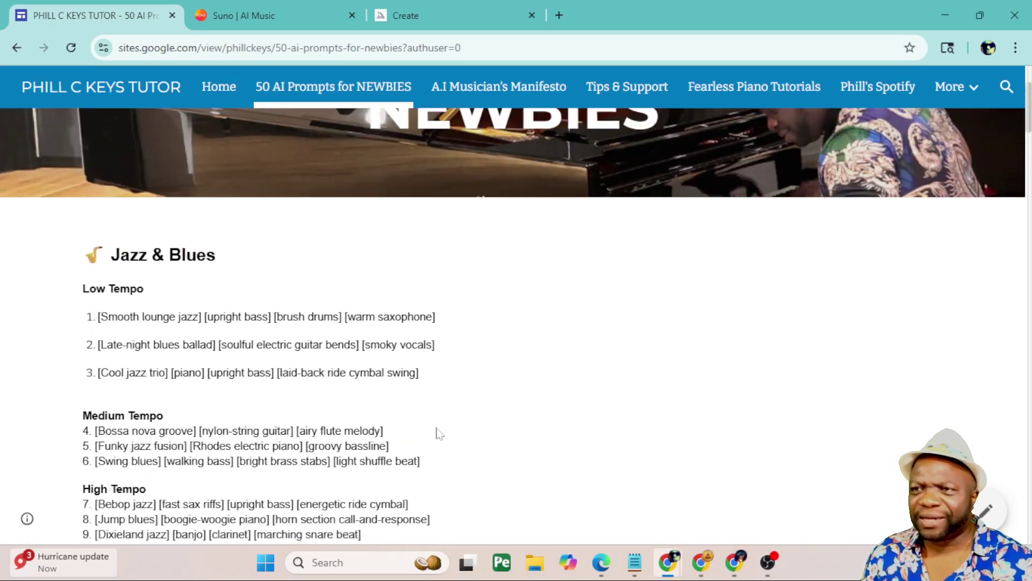
pyautogui.scroll(-1, 438, 430)
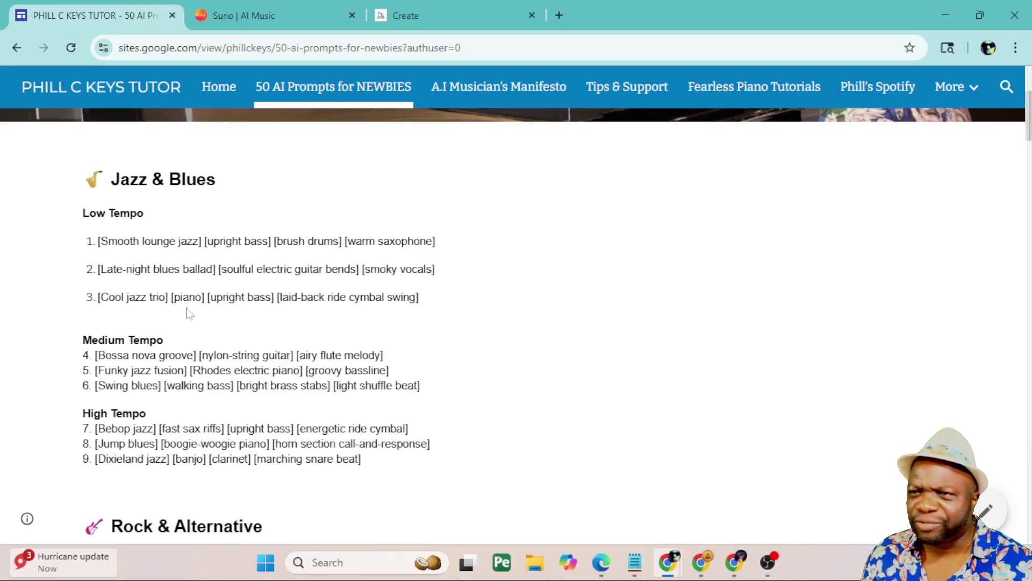
pyautogui.scroll(-1, 211, 343)
pyautogui.scroll(-3, 210, 343)
pyautogui.scroll(-2, 210, 342)
pyautogui.scroll(-1, 210, 343)
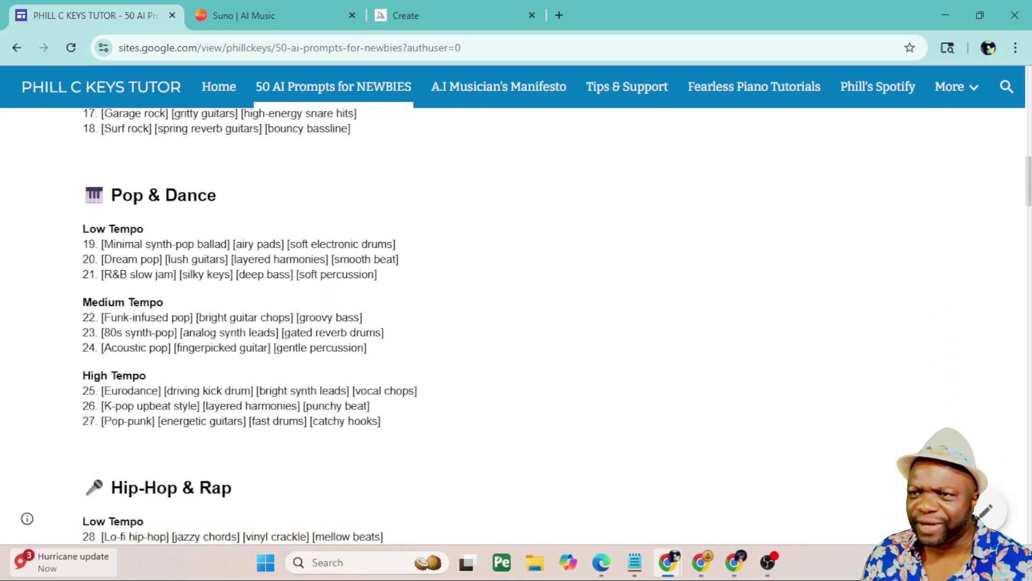
pyautogui.scroll(-3, 250, 326)
pyautogui.scroll(-3, 250, 326)
pyautogui.scroll(-3, 250, 326)
pyautogui.scroll(-1, 251, 326)
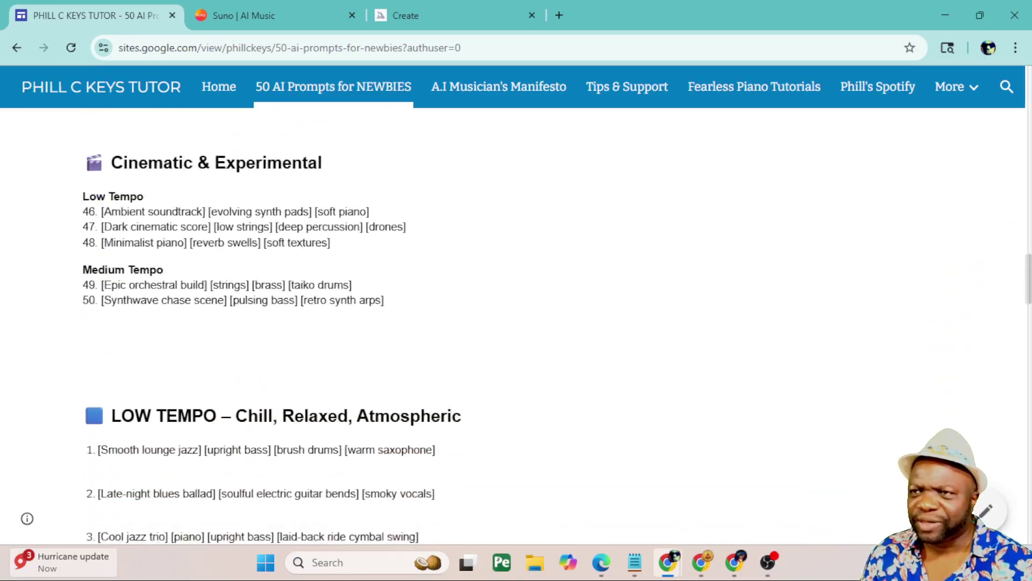
pyautogui.scroll(-1, 214, 347)
pyautogui.scroll(-2, 214, 347)
pyautogui.scroll(-1, 214, 346)
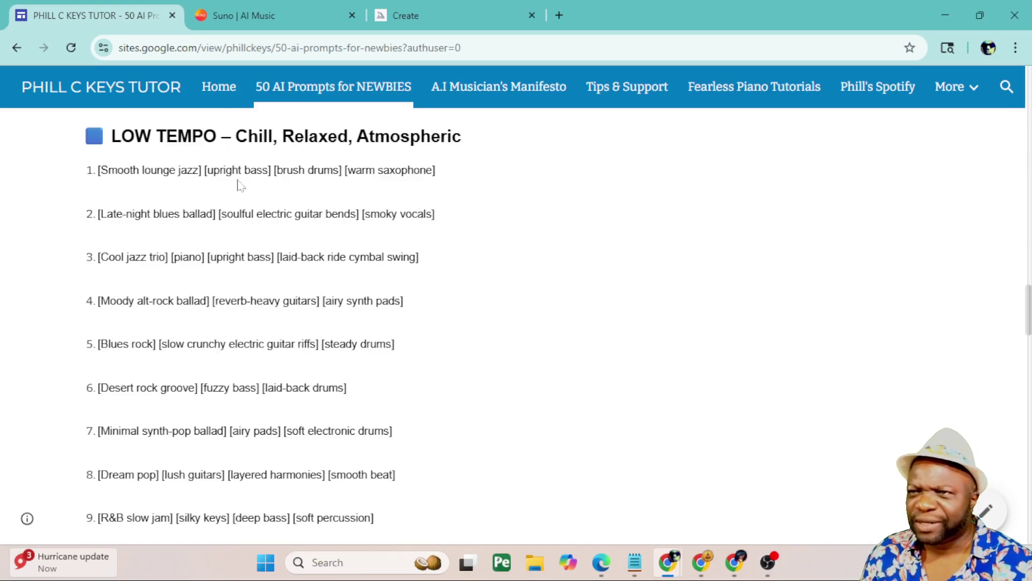
pyautogui.scroll(-4, 222, 376)
pyautogui.scroll(-4, 222, 376)
pyautogui.scroll(-3, 222, 377)
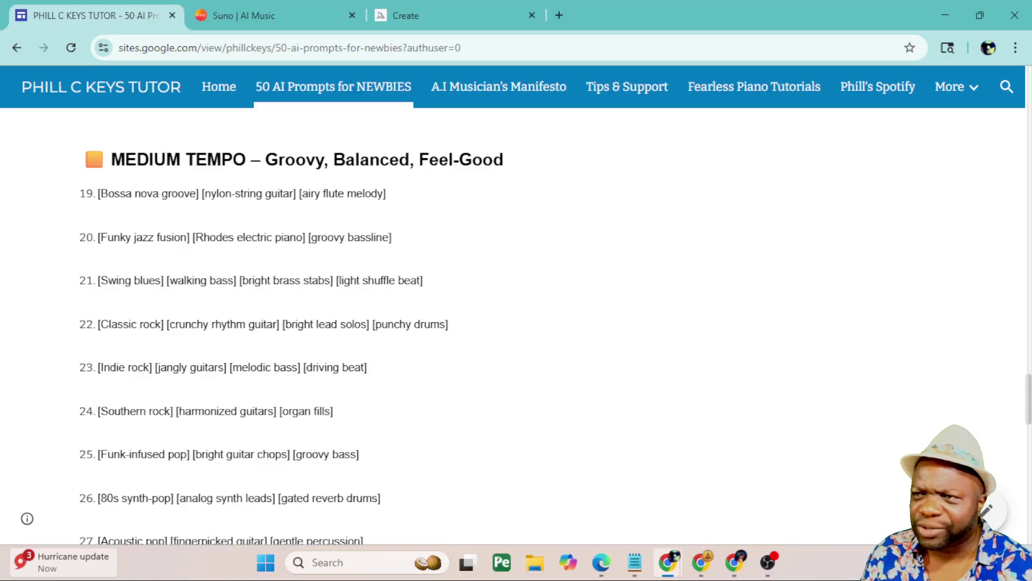
pyautogui.moveTo(425, 282)
pyautogui.mouseDown()
pyautogui.moveTo(92, 294)
pyautogui.moveTo(89, 284)
pyautogui.mouseUp()
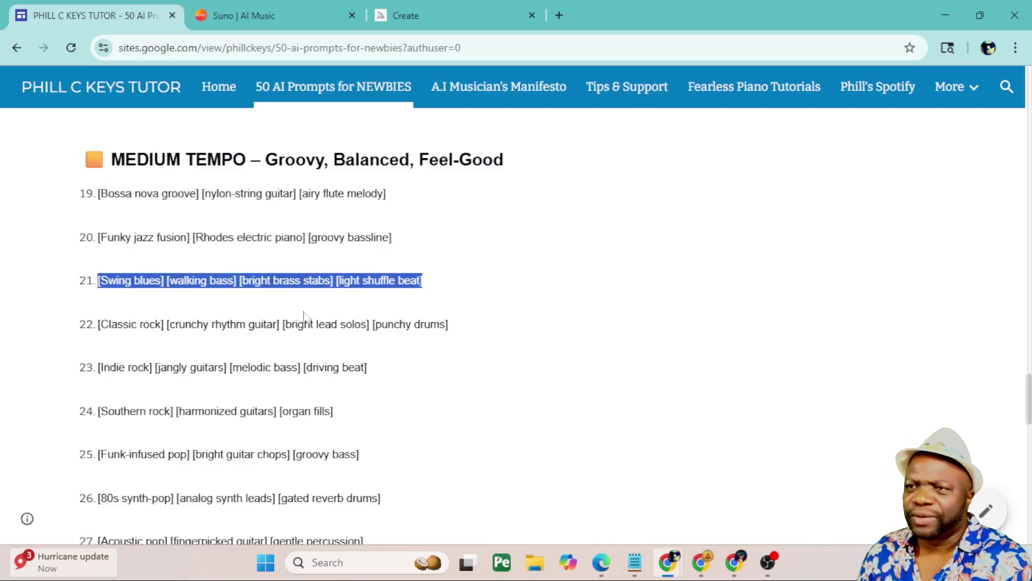
pyautogui.scroll(-1, 385, 357)
pyautogui.scroll(-1, 385, 357)
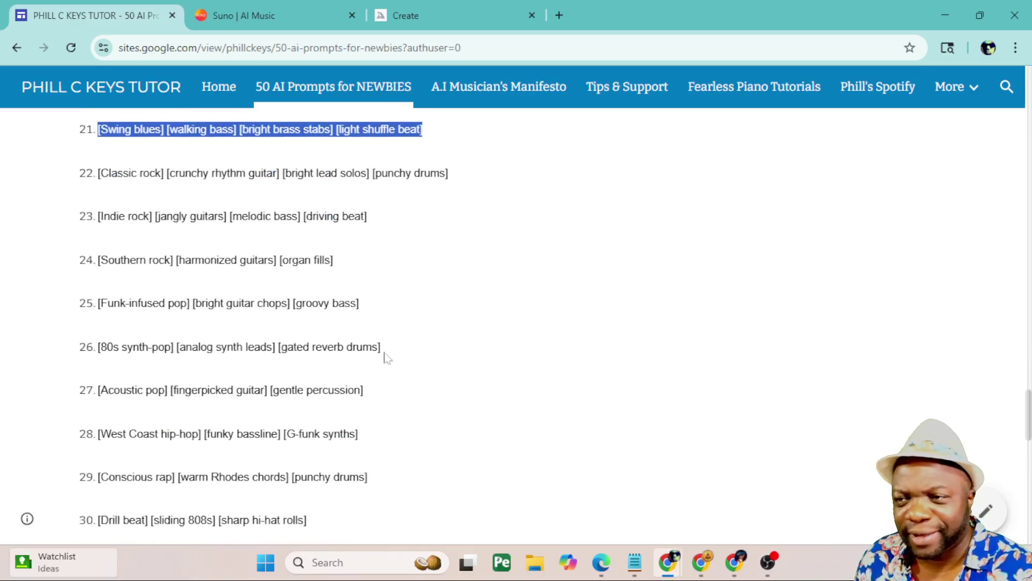
pyautogui.scroll(-1, 385, 357)
pyautogui.scroll(-1, 385, 357)
pyautogui.scroll(-1, 385, 357)
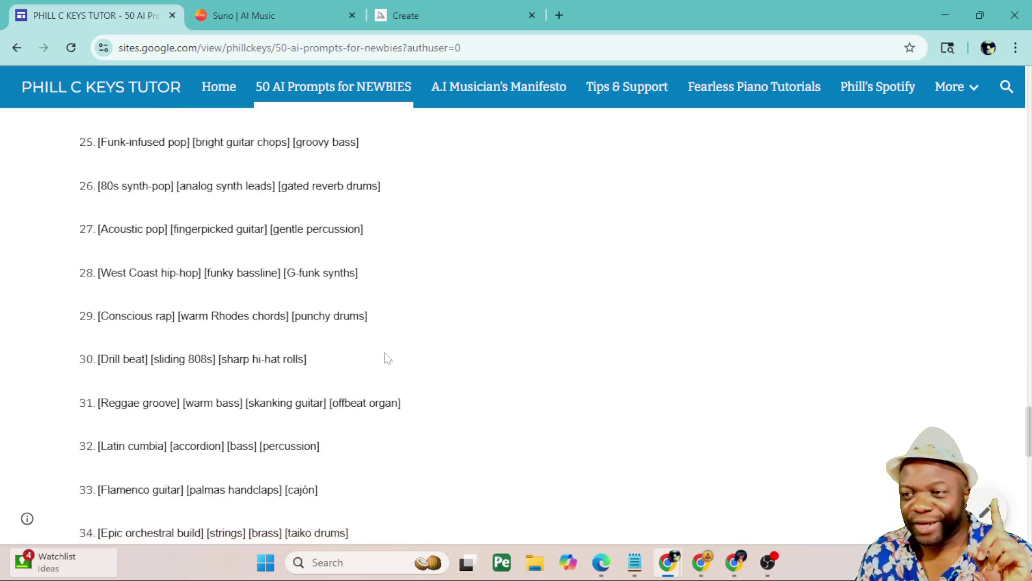
pyautogui.scroll(-2, 385, 357)
pyautogui.scroll(5, 385, 357)
pyautogui.scroll(3, 385, 358)
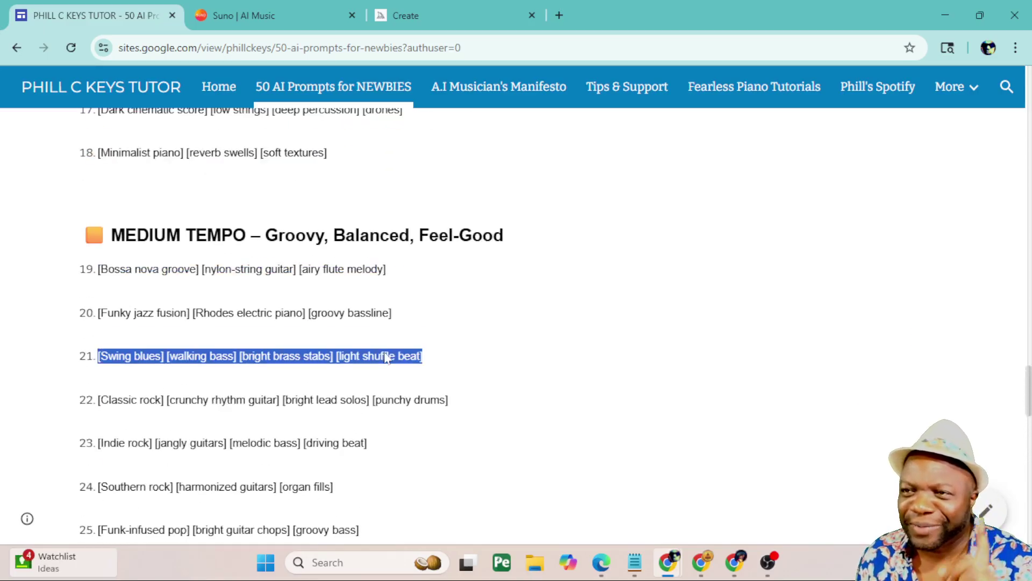
pyautogui.scroll(3, 475, 362)
pyautogui.scroll(2, 475, 362)
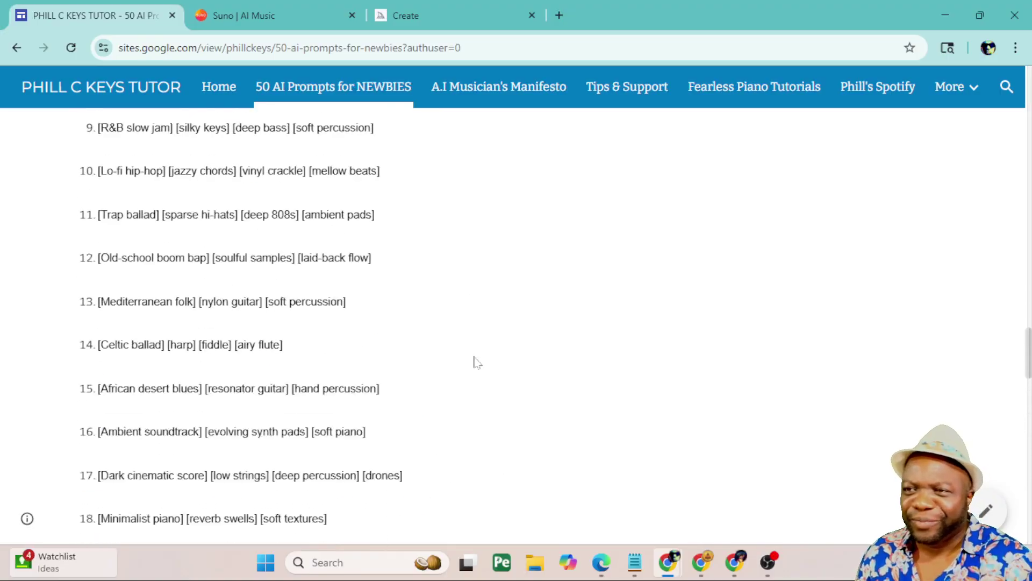
pyautogui.hotkey('ctrl', 'f')
pyautogui.write('cou')
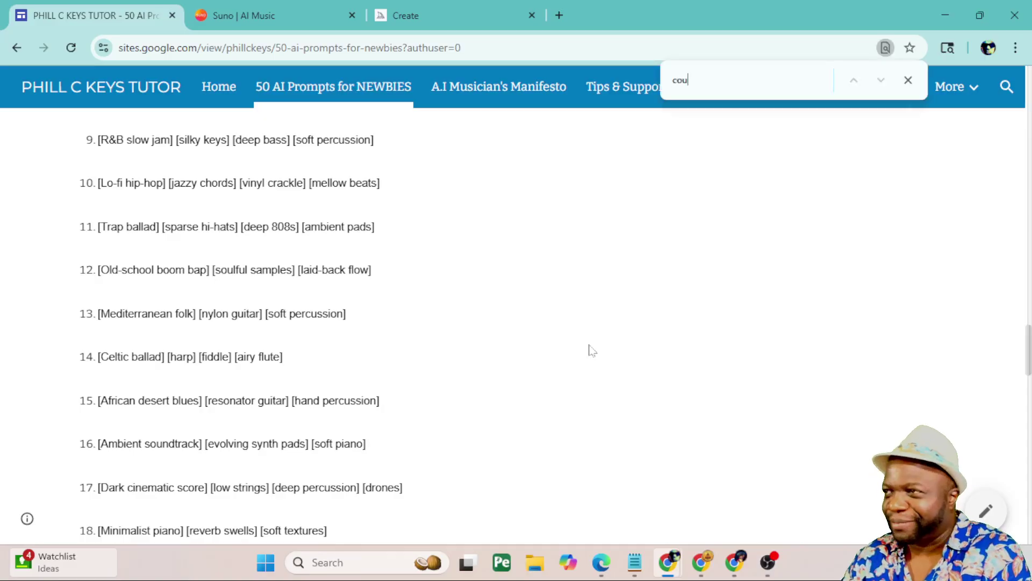
pyautogui.write('ntry')
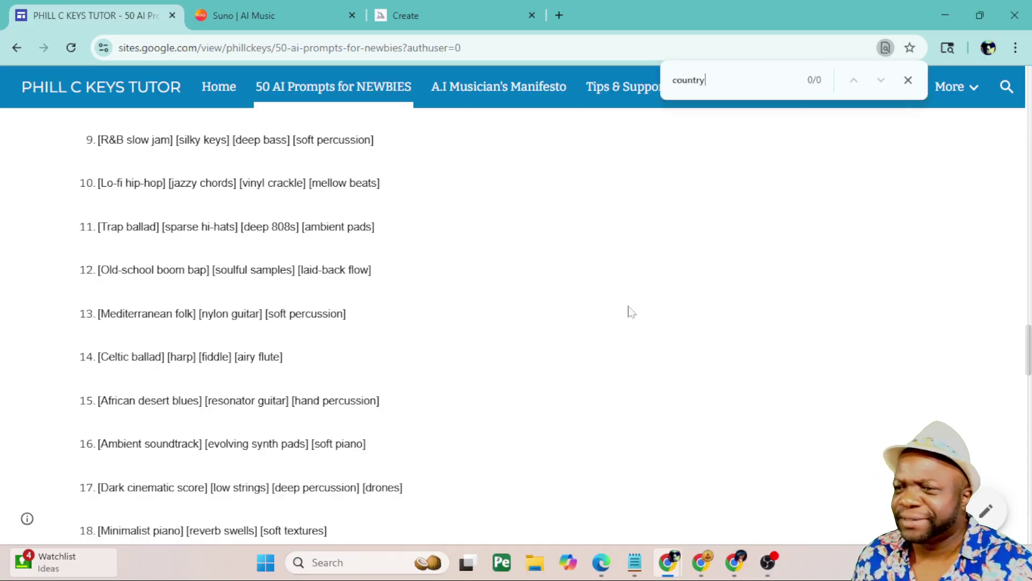
pyautogui.scroll(1, 631, 312)
pyautogui.scroll(9, 663, 283)
pyautogui.scroll(6, 664, 282)
pyautogui.scroll(5, 664, 283)
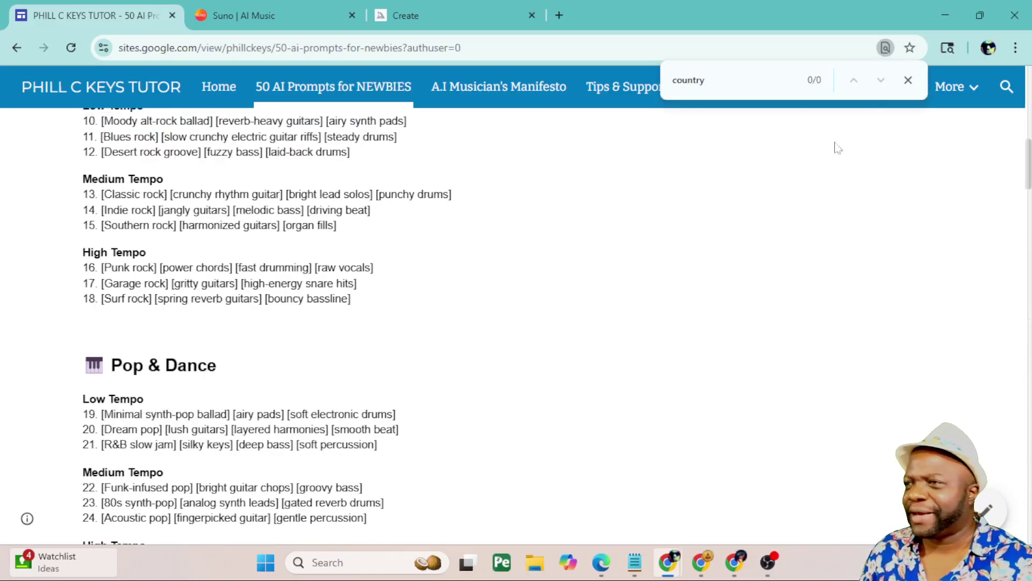
pyautogui.click(908, 80)
pyautogui.scroll(3, 561, 294)
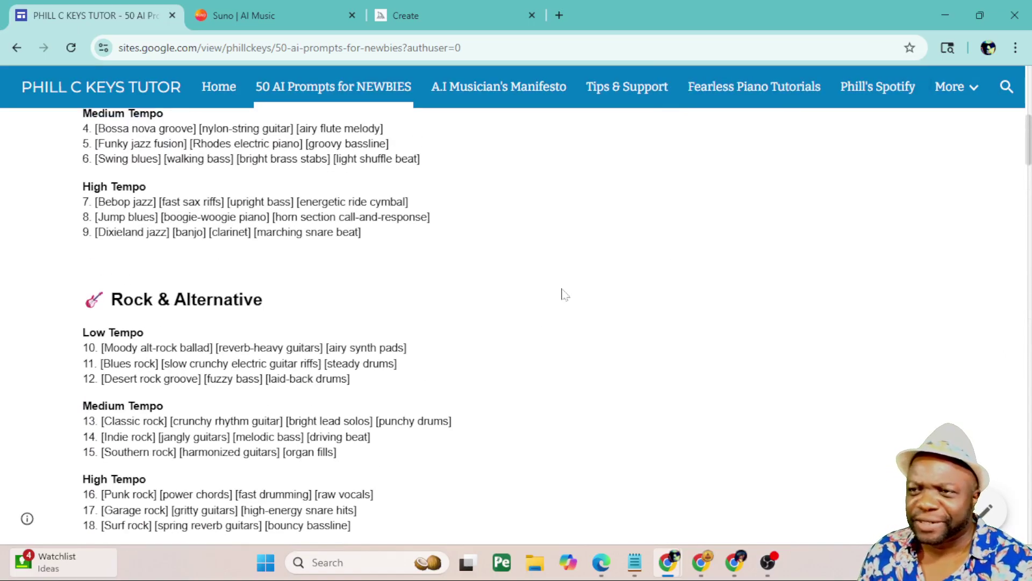
pyautogui.scroll(-2, 563, 294)
pyautogui.scroll(4, 562, 295)
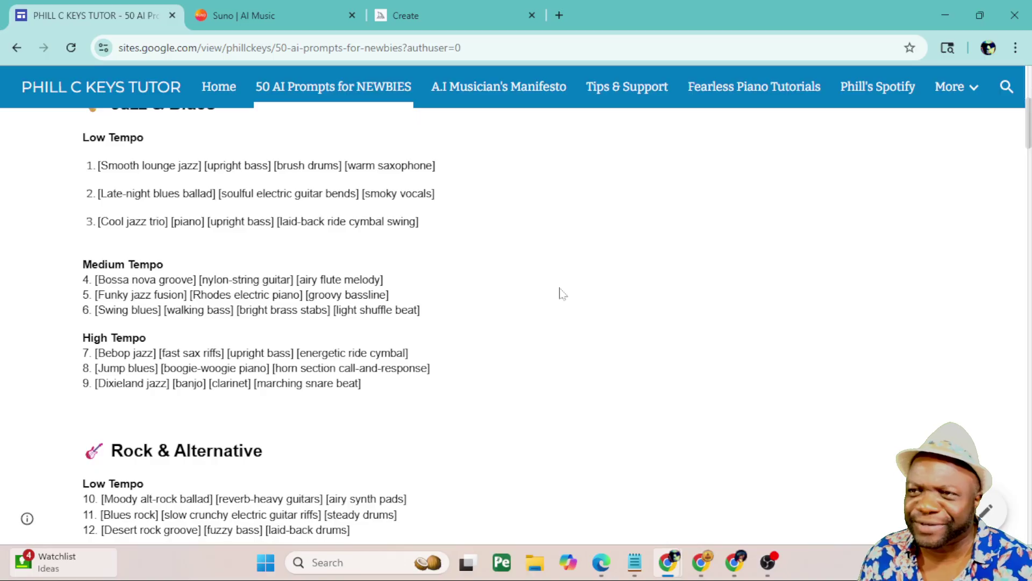
pyautogui.scroll(1, 563, 294)
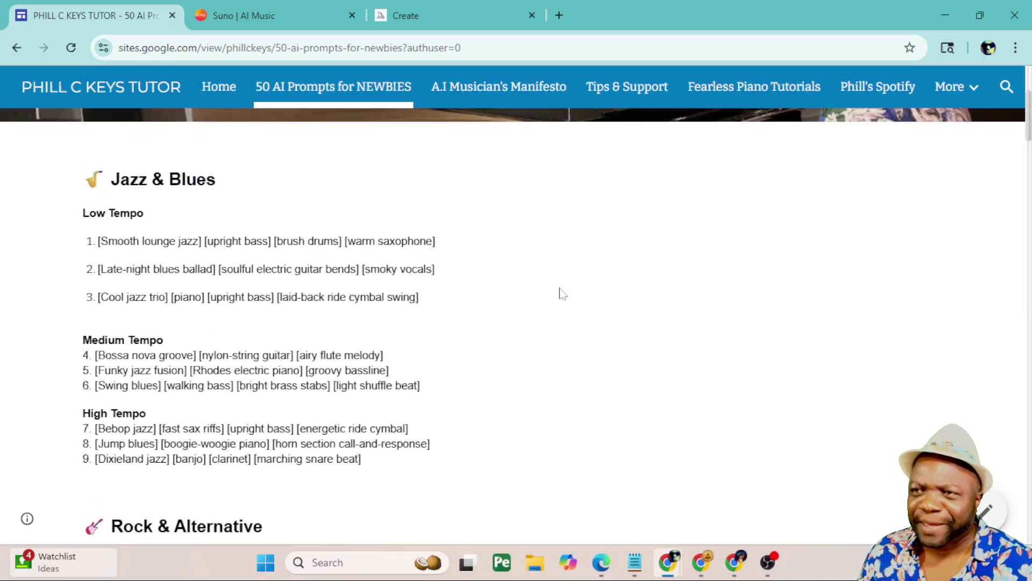
pyautogui.scroll(-13, 561, 295)
pyautogui.scroll(-4, 562, 295)
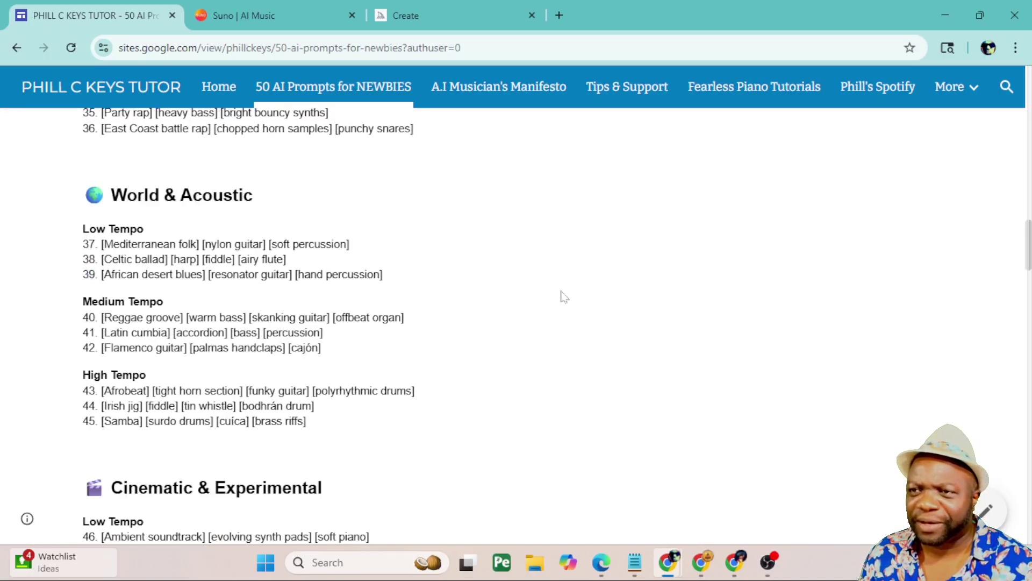
pyautogui.scroll(-3, 562, 296)
pyautogui.scroll(-1, 562, 296)
pyautogui.scroll(-2, 563, 296)
pyautogui.scroll(-2, 563, 296)
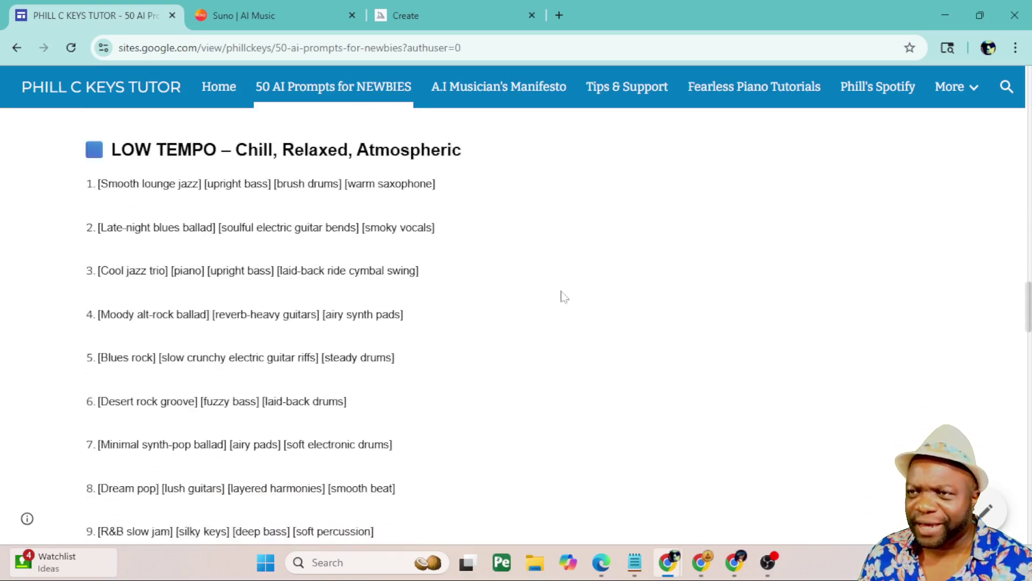
pyautogui.scroll(-3, 563, 296)
pyautogui.scroll(-3, 562, 296)
pyautogui.scroll(-5, 562, 296)
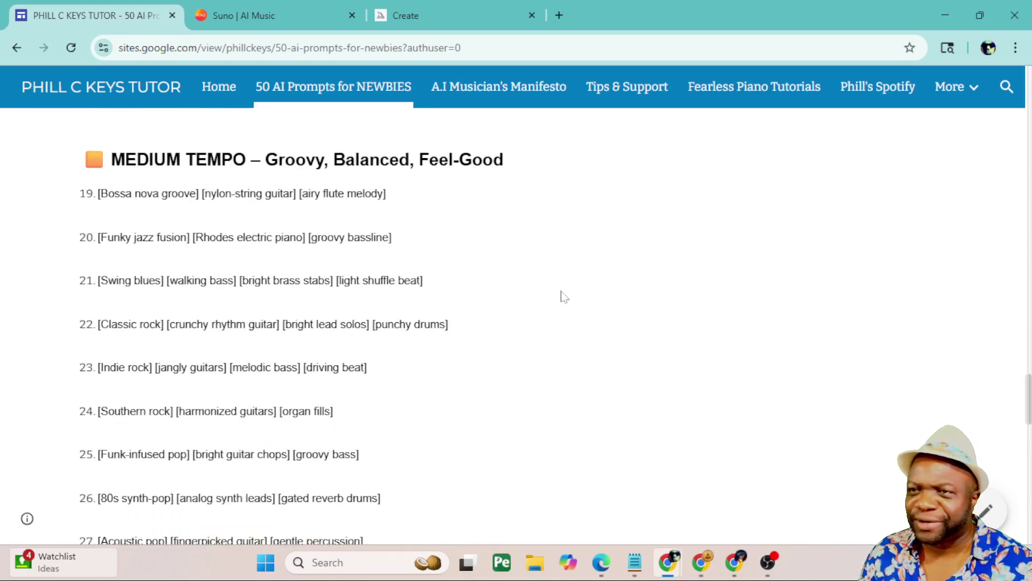
pyautogui.scroll(-2, 562, 296)
pyautogui.scroll(-2, 562, 296)
pyautogui.scroll(-5, 563, 296)
pyautogui.scroll(-1, 562, 299)
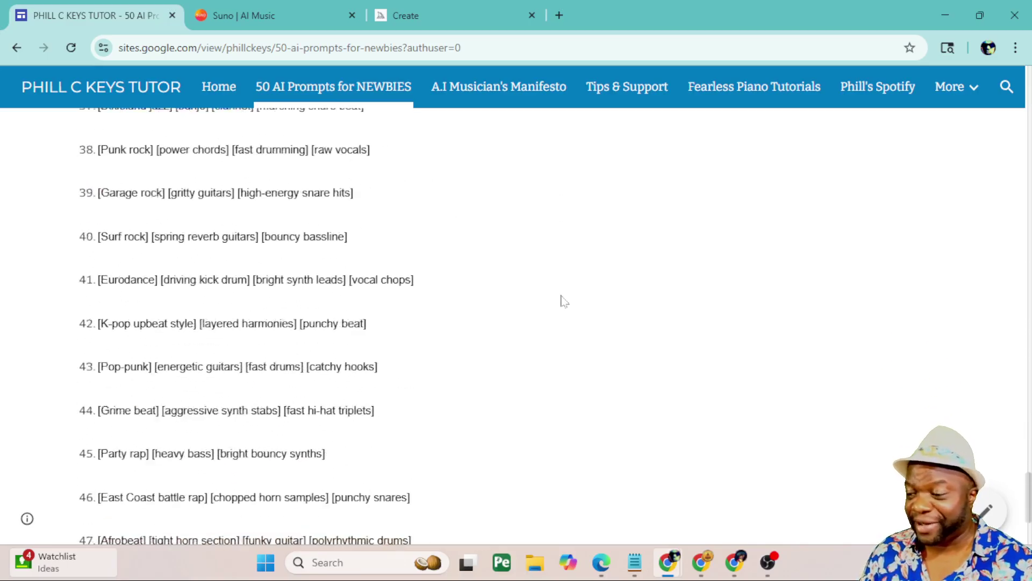
pyautogui.scroll(-2, 563, 301)
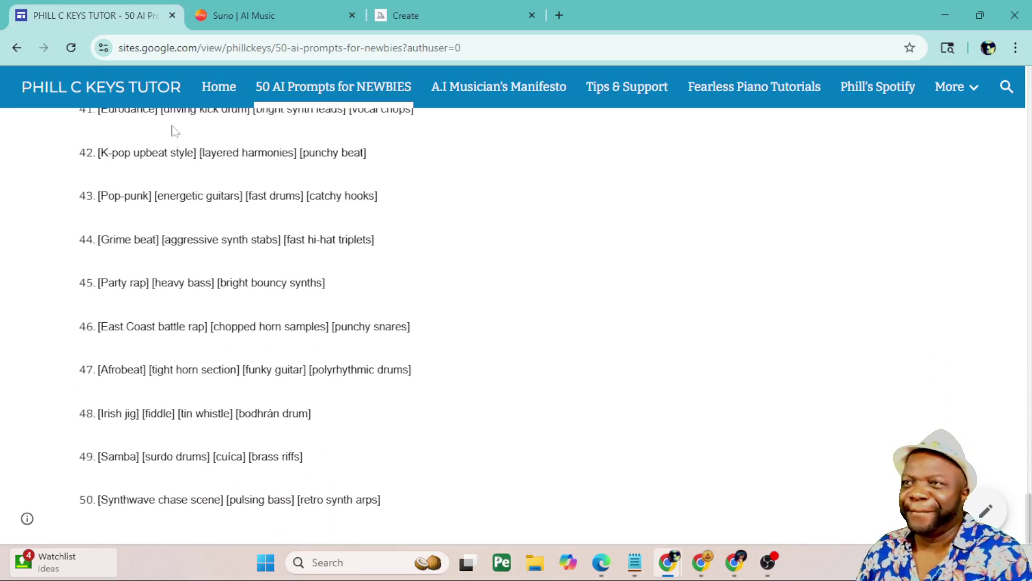
pyautogui.click(238, 16)
pyautogui.scroll(-2, 345, 318)
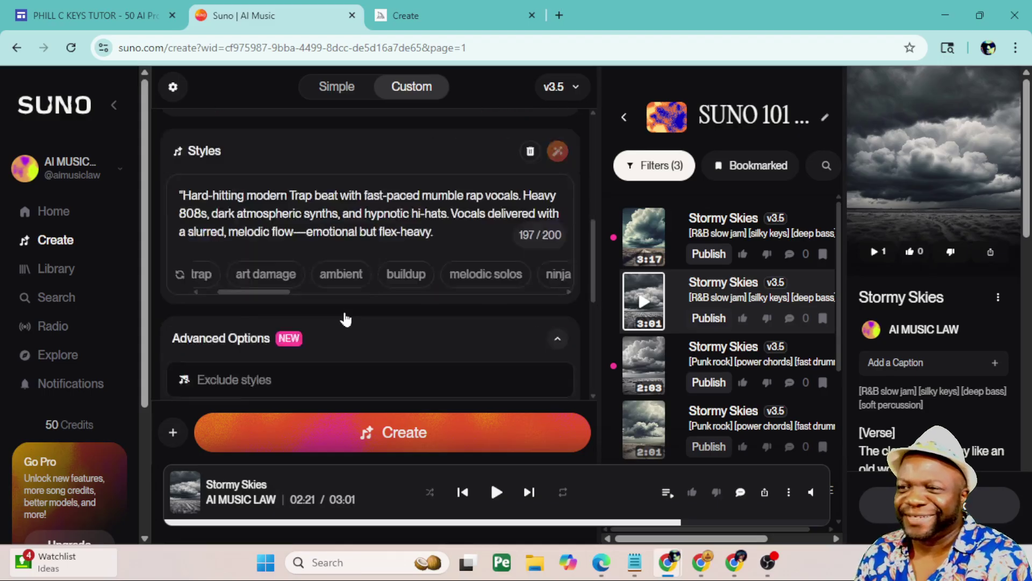
pyautogui.scroll(-1, 341, 315)
pyautogui.scroll(-1, 352, 309)
pyautogui.scroll(1, 403, 319)
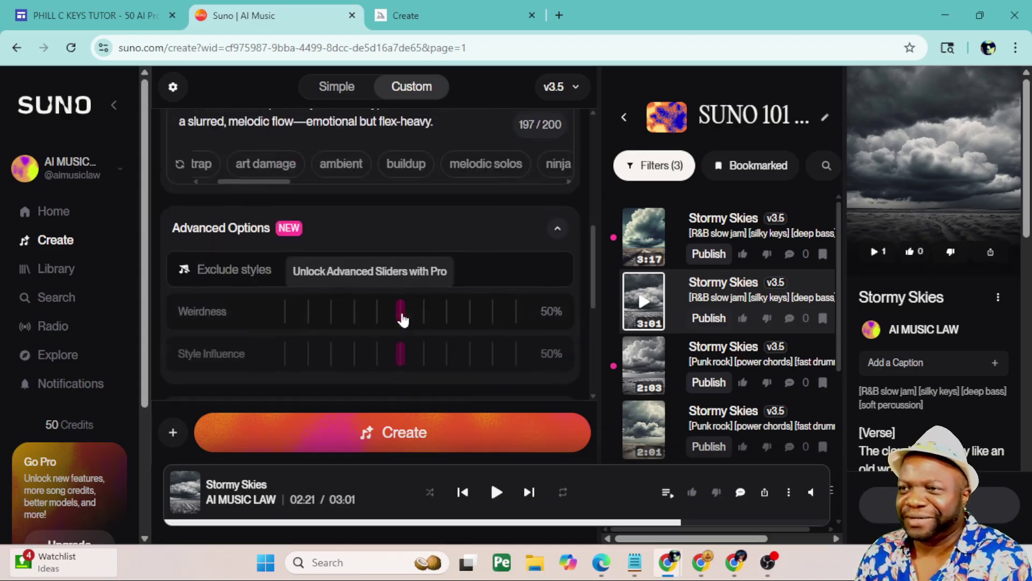
pyautogui.scroll(2, 266, 276)
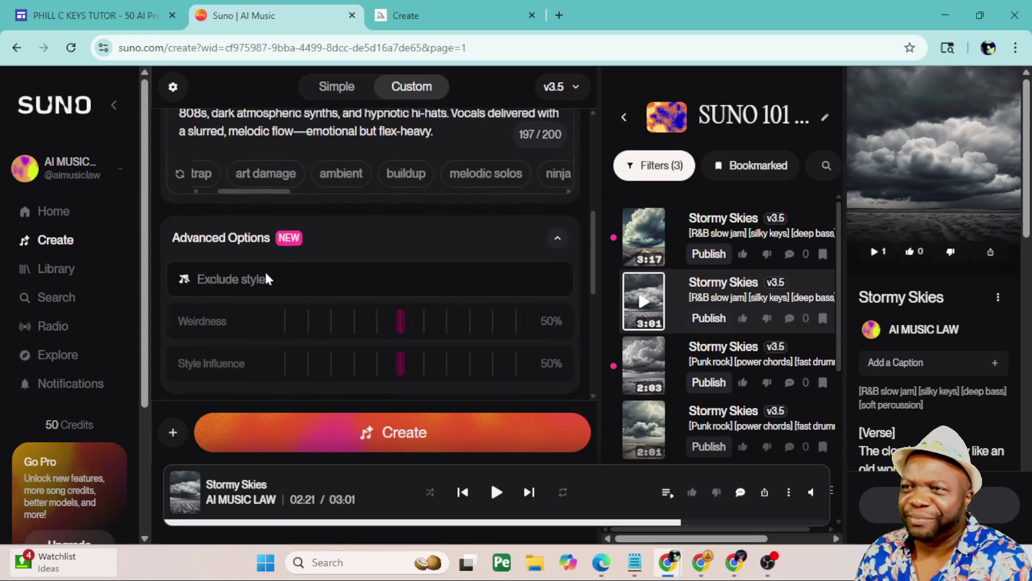
# Replace the trap style with Country, Sad but funny story, Unplugged sound, Banjo, Violin, Humor, Mandolin.
pyautogui.click(263, 254)
pyautogui.hotkey('ctrl', 'a')
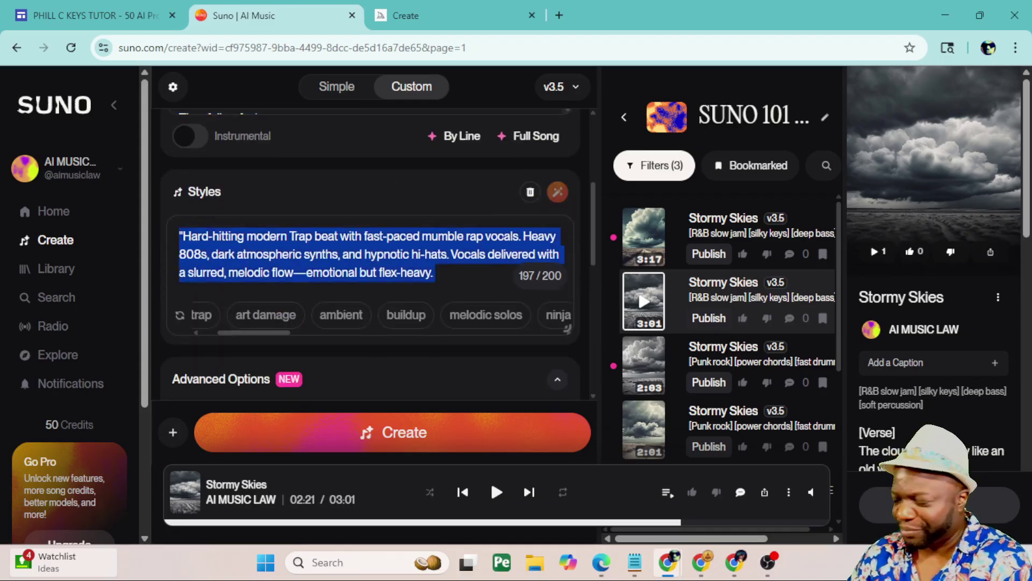
pyautogui.press('BackSpace')
pyautogui.write('C')
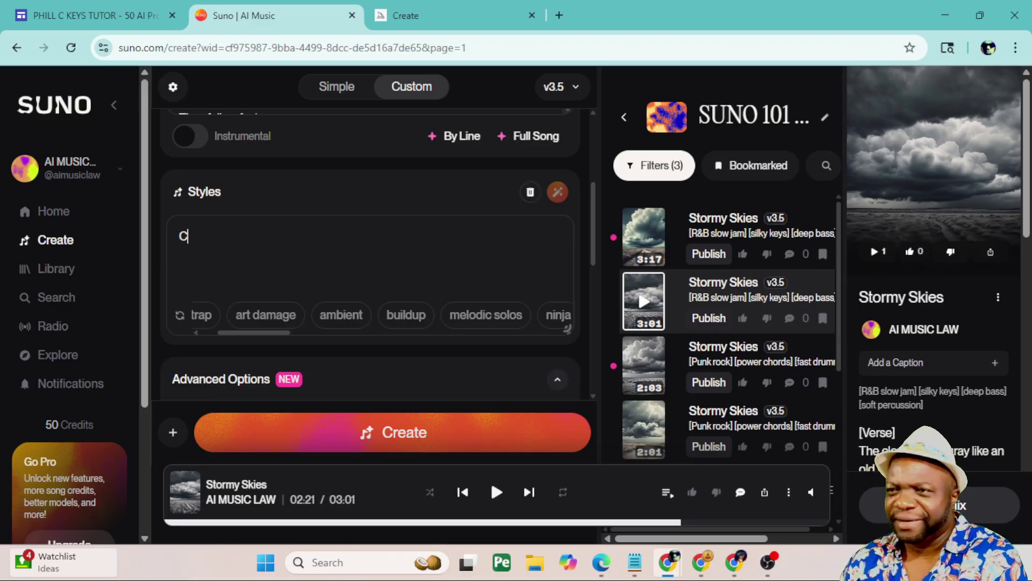
pyautogui.write('ountry Sad')
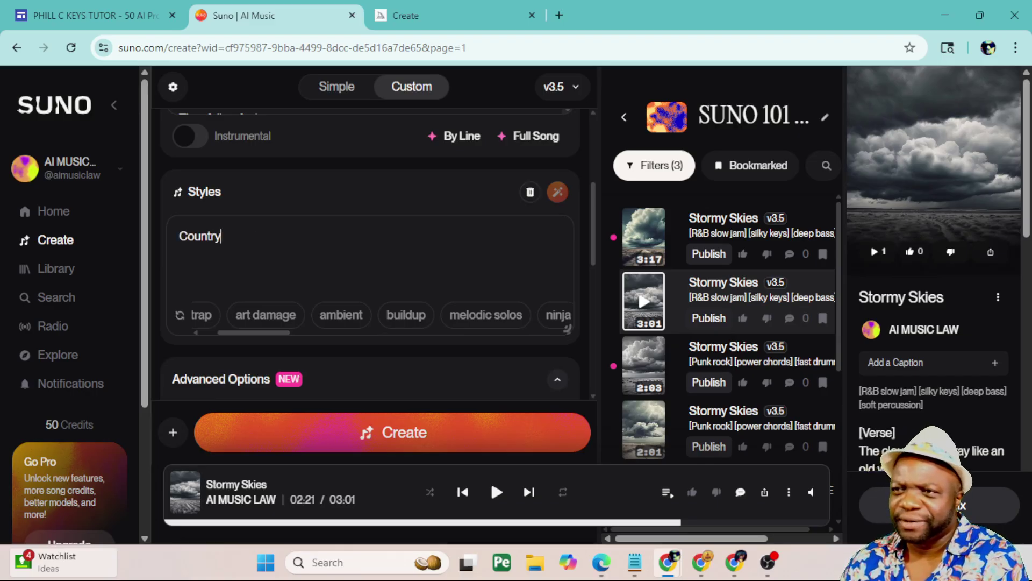
pyautogui.write(' b')
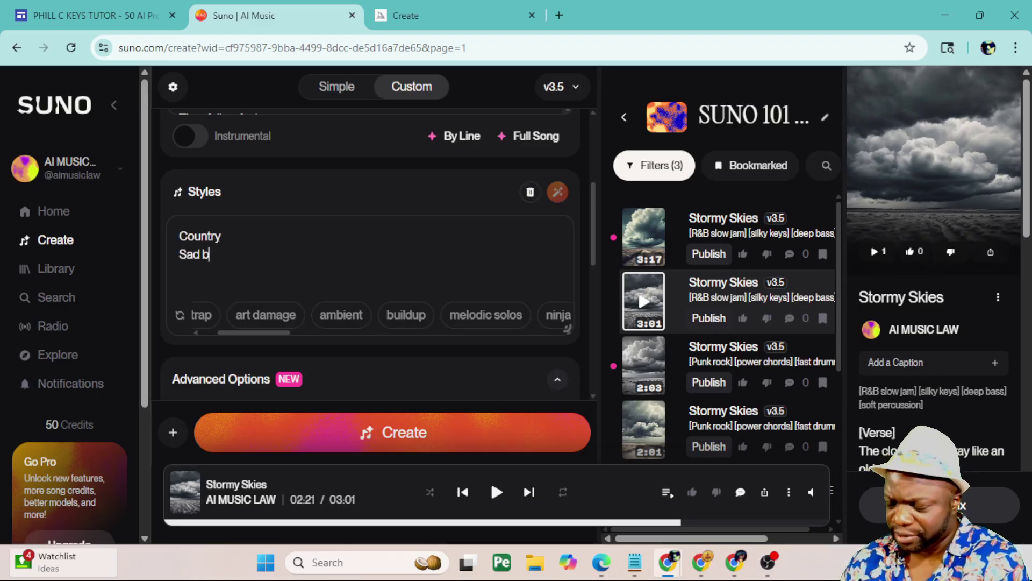
pyautogui.write('ut funny story')
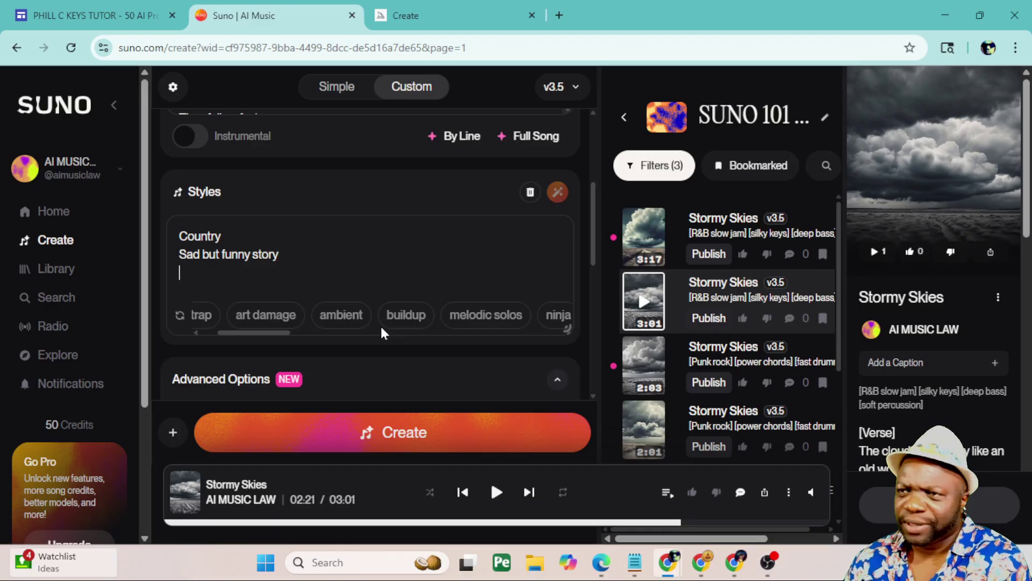
pyautogui.press('Return')
pyautogui.write('Unp')
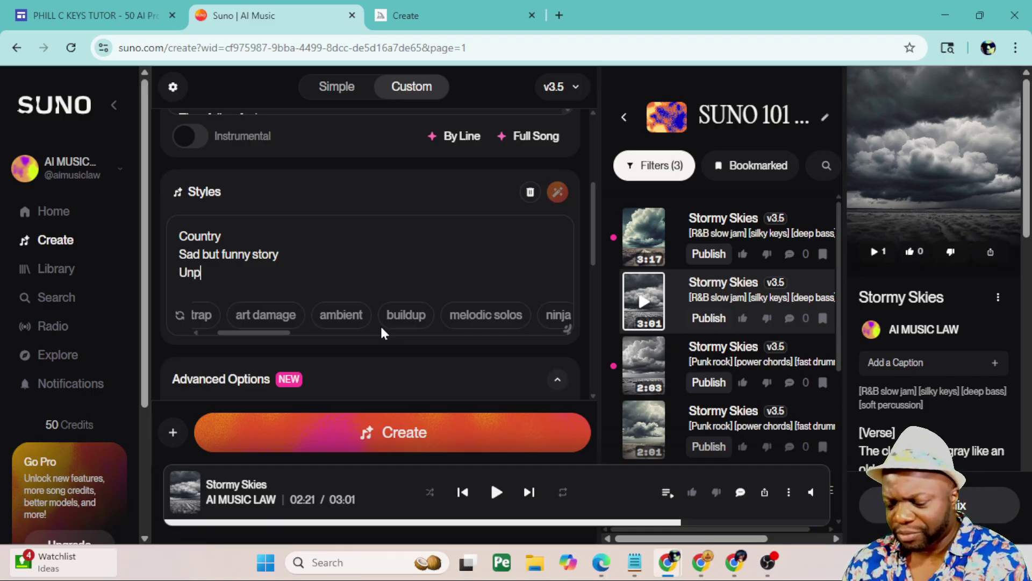
pyautogui.write('lugged soub')
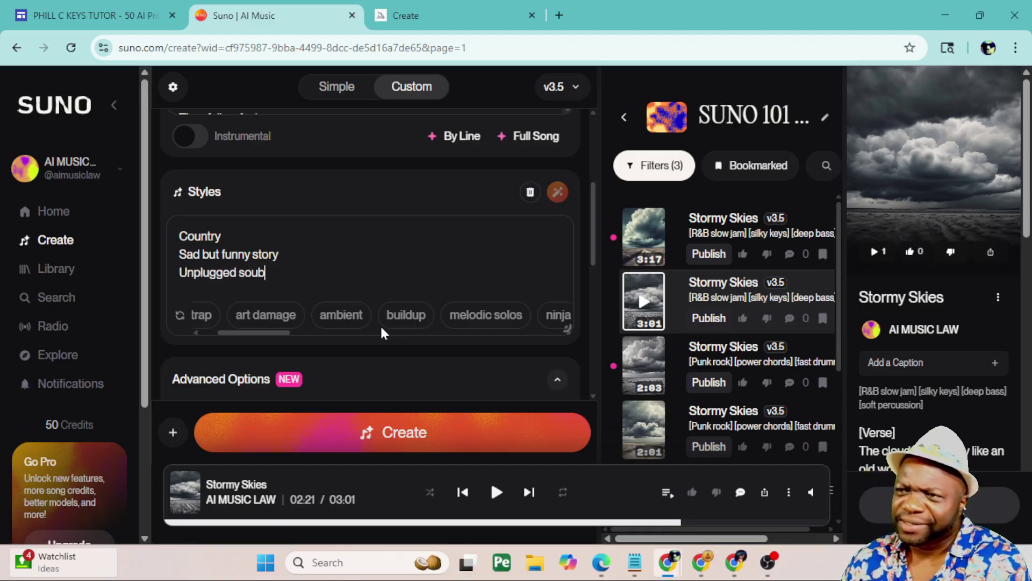
pyautogui.write('r')
pyautogui.press('BackSpace')
pyautogui.press('BackSpace')
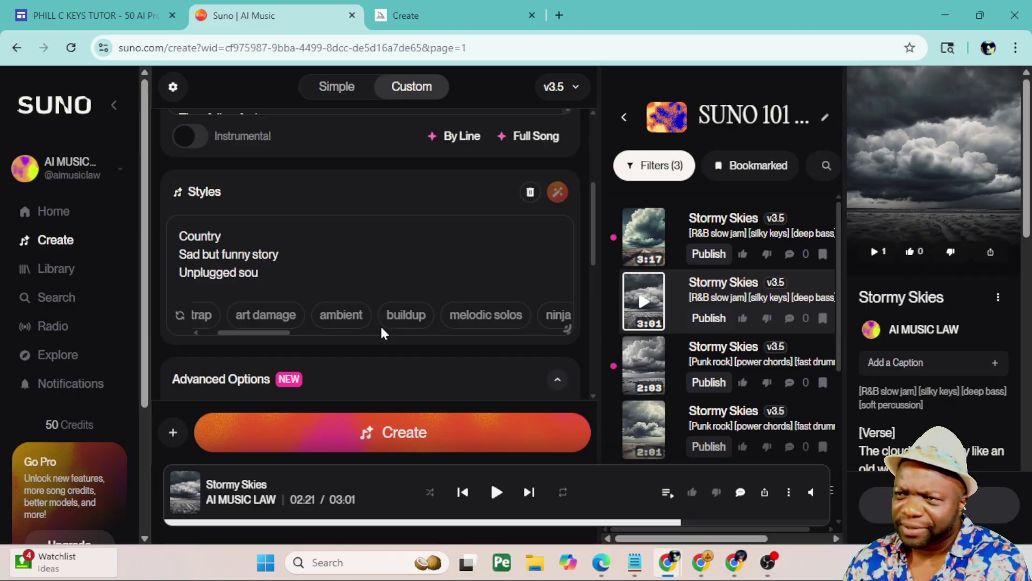
pyautogui.write('nd')
pyautogui.press('Return')
pyautogui.write('Ba')
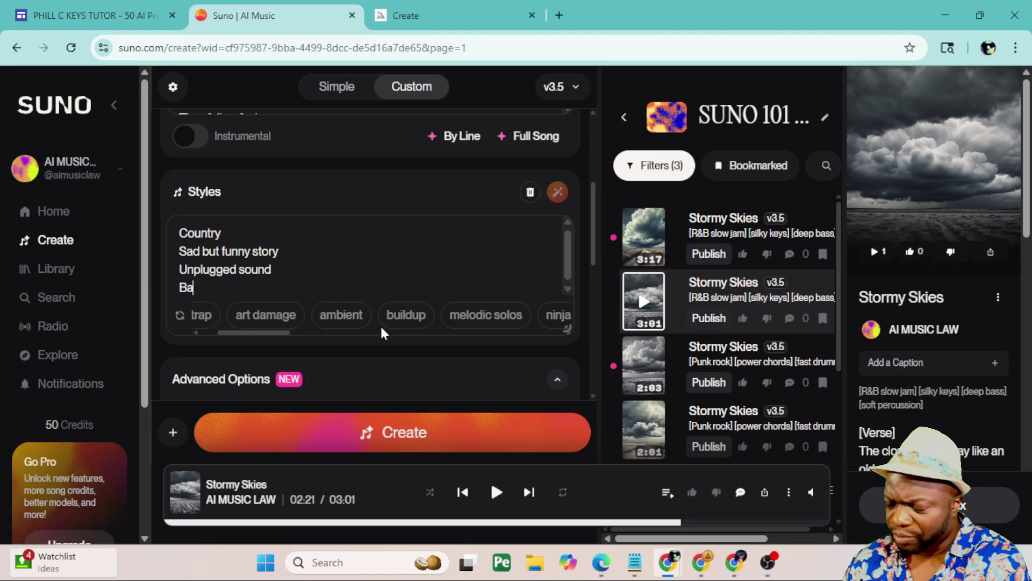
pyautogui.write('njo')
pyautogui.press('Return')
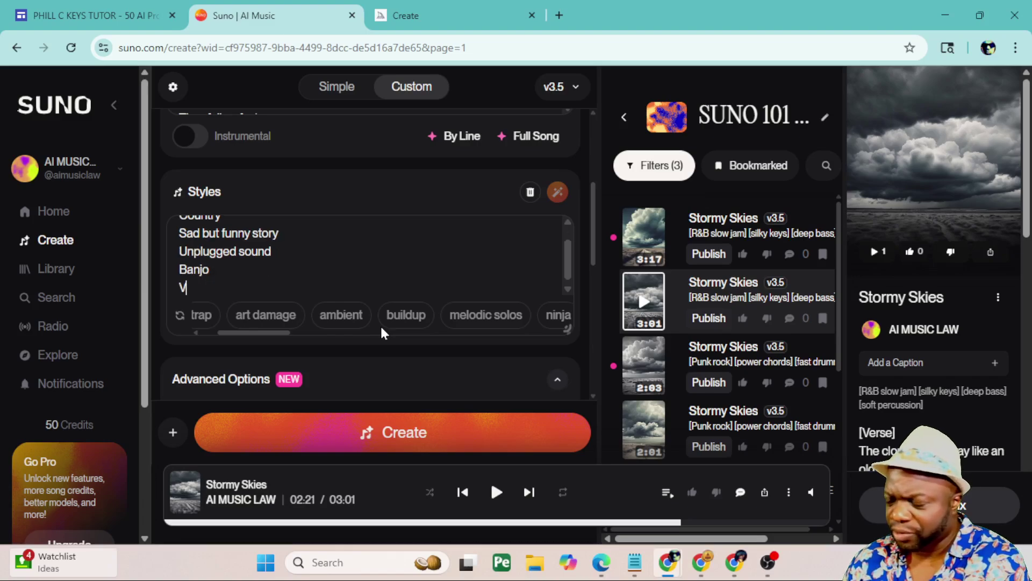
pyautogui.write('iolin')
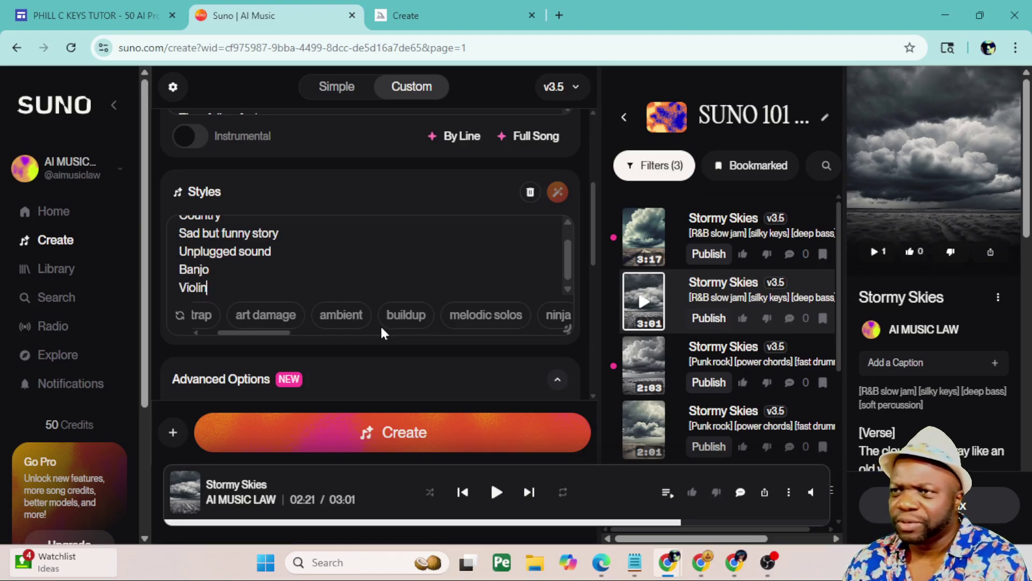
pyautogui.press('Return')
pyautogui.write('H')
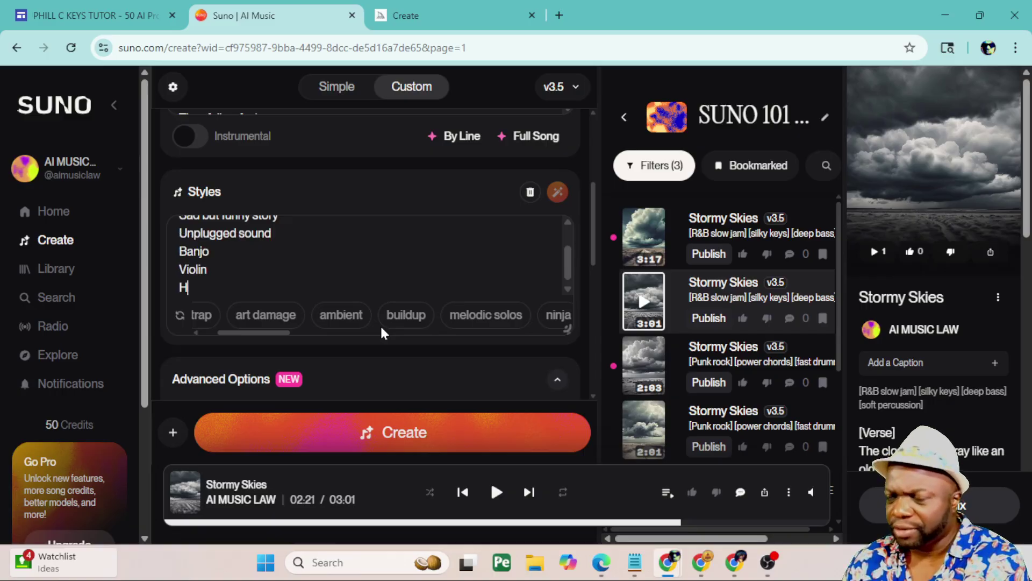
pyautogui.write('umor')
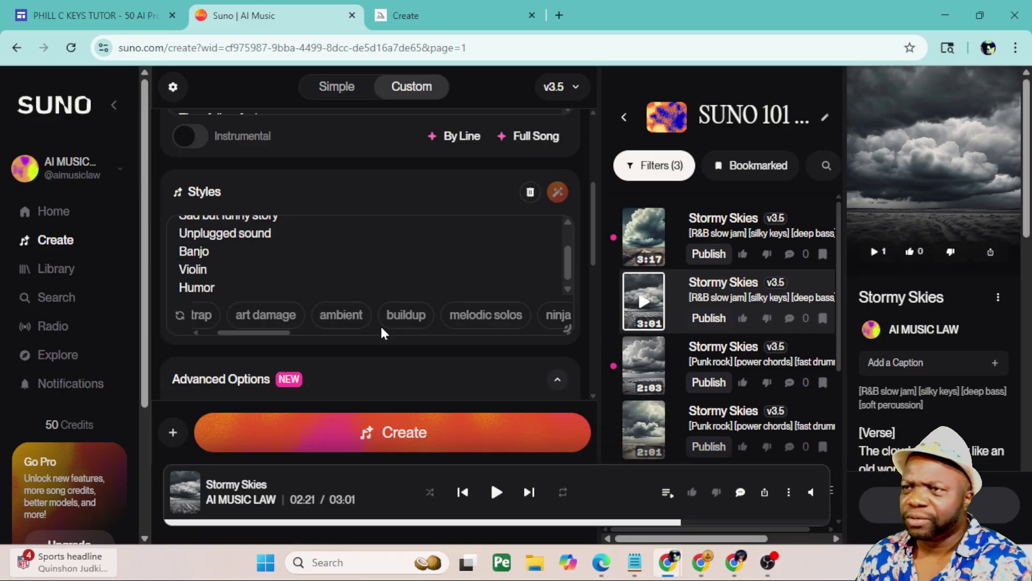
pyautogui.scroll(5, 417, 321)
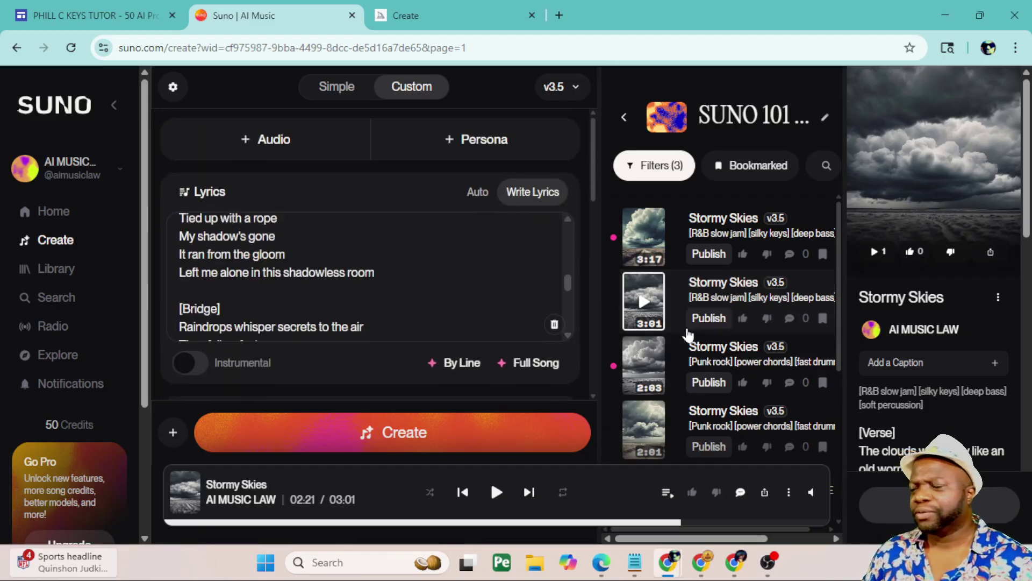
pyautogui.scroll(-5, 372, 274)
pyautogui.scroll(-2, 376, 259)
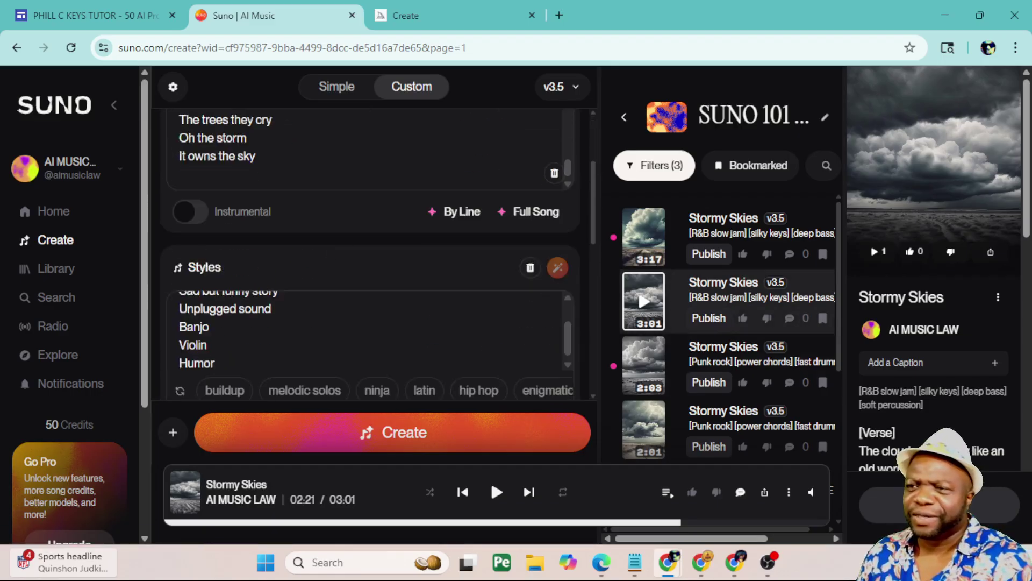
pyautogui.press('Return')
pyautogui.write('Mand')
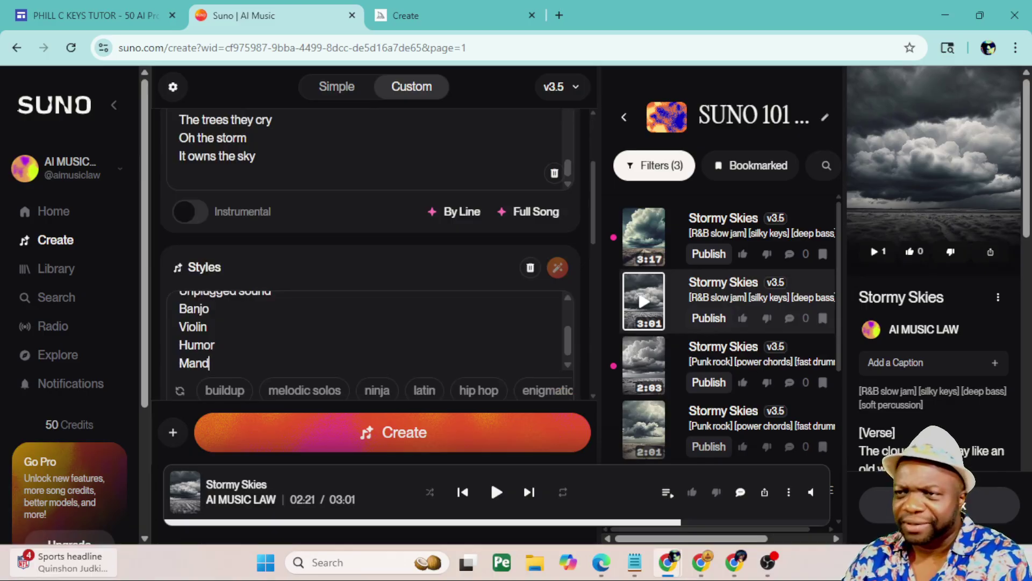
pyautogui.write('olin')
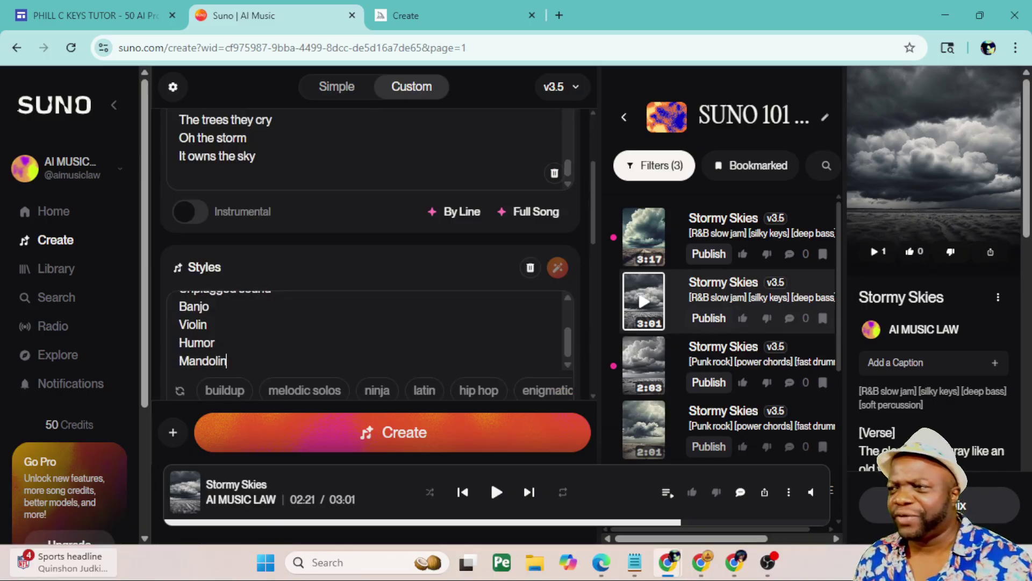
pyautogui.scroll(-5, 546, 362)
pyautogui.scroll(-5, 546, 361)
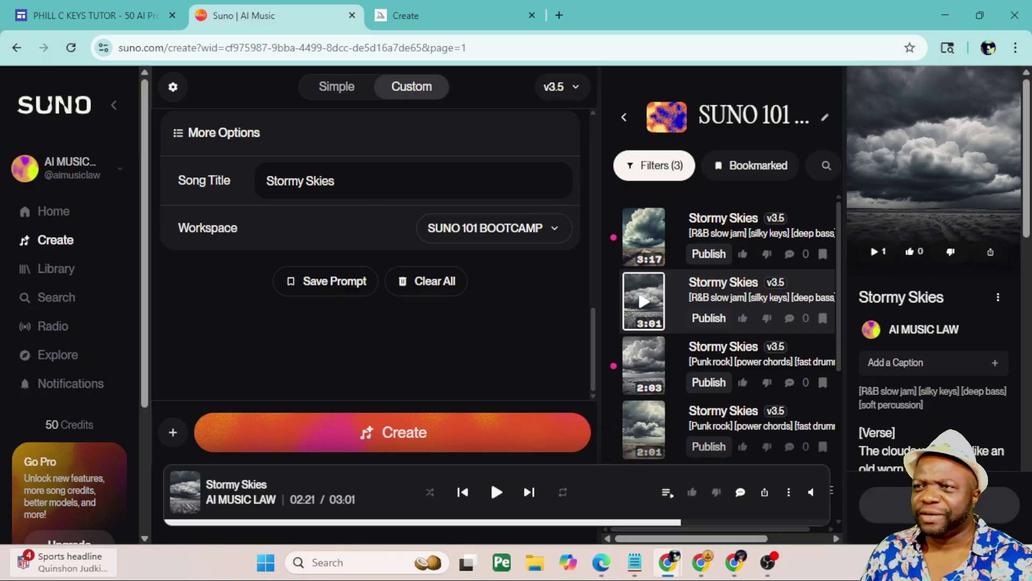
# Retitle the song from Stormy Skies to LEGS BEG and create two new country songs.
pyautogui.moveTo(337, 181); pyautogui.dragTo(264, 180)
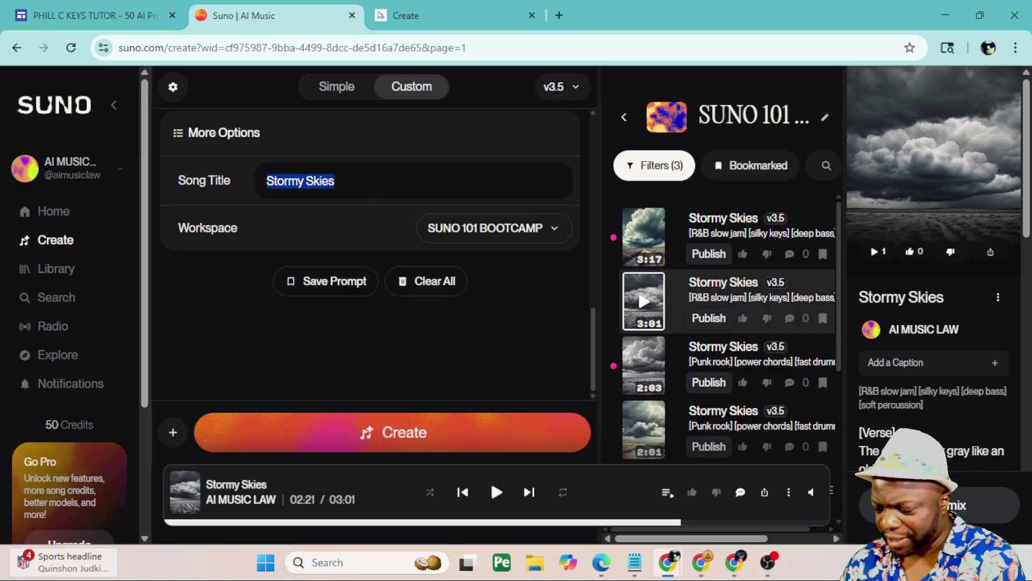
pyautogui.write('LEGS ')
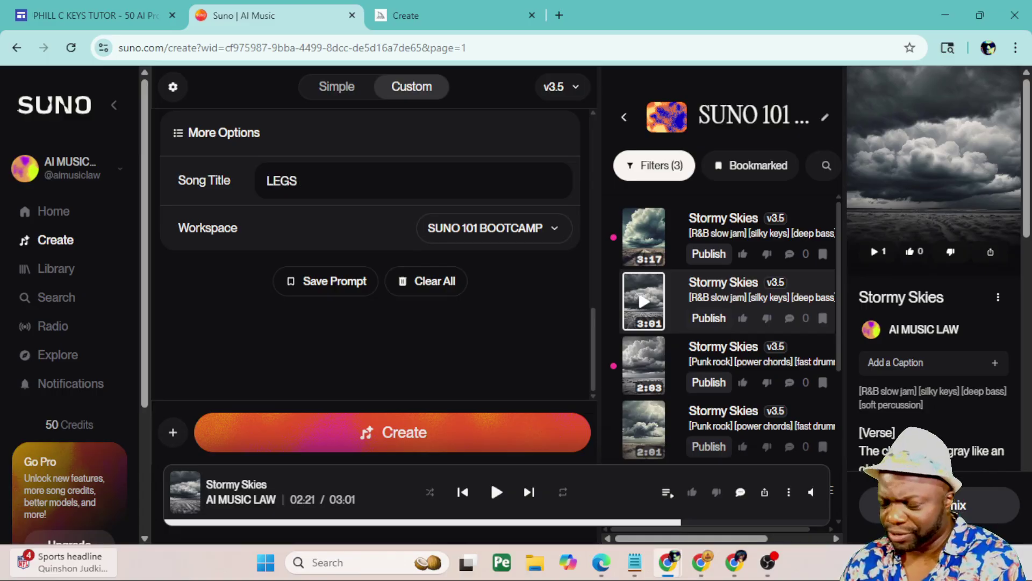
pyautogui.write('BEG')
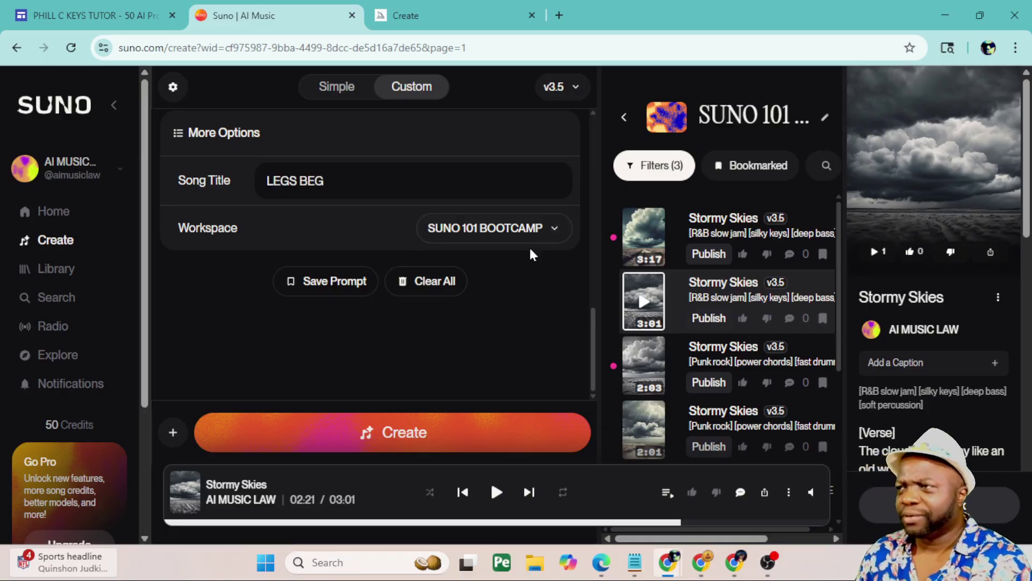
pyautogui.scroll(5, 530, 249)
pyautogui.scroll(5, 530, 248)
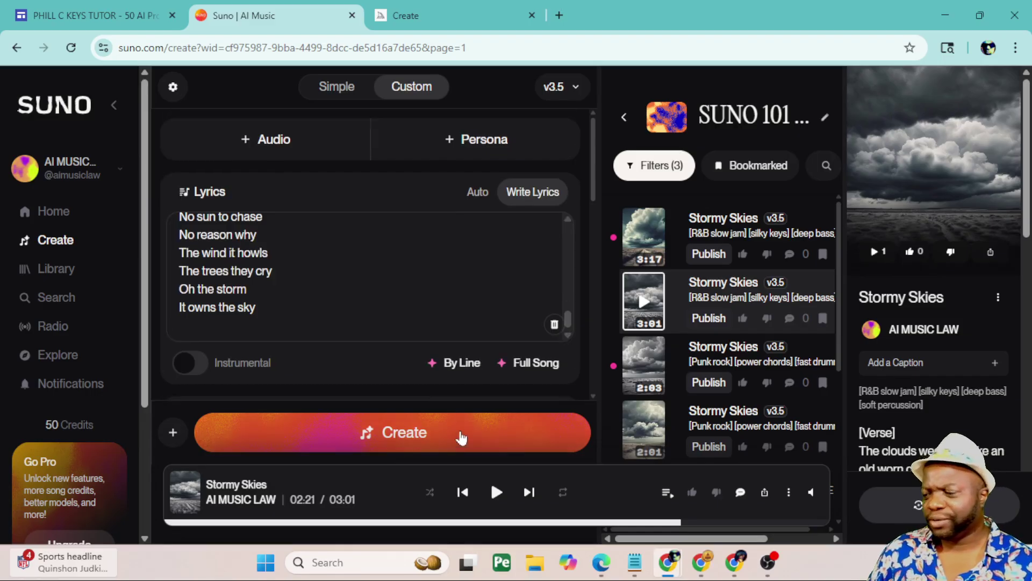
pyautogui.click(459, 437)
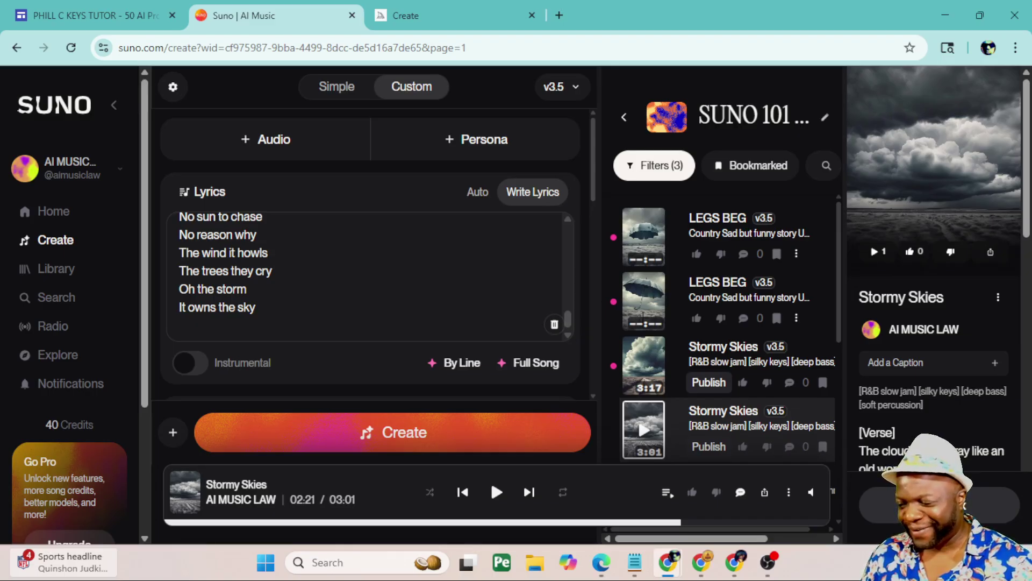
# Play the first LEGS BEG louder and open a chorus line after the first verse.
pyautogui.hotkey('alt', 'Tab')
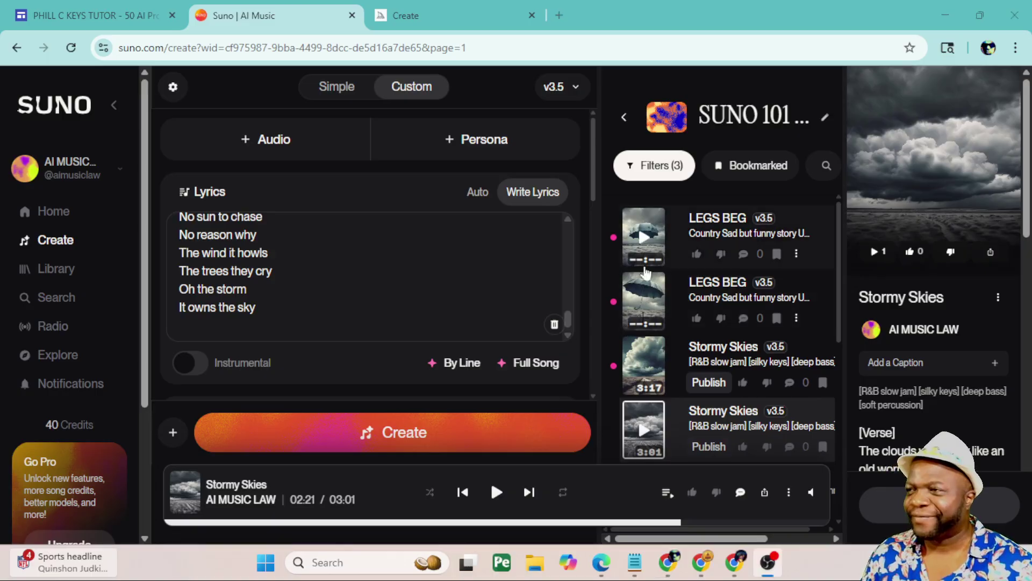
pyautogui.click(643, 236)
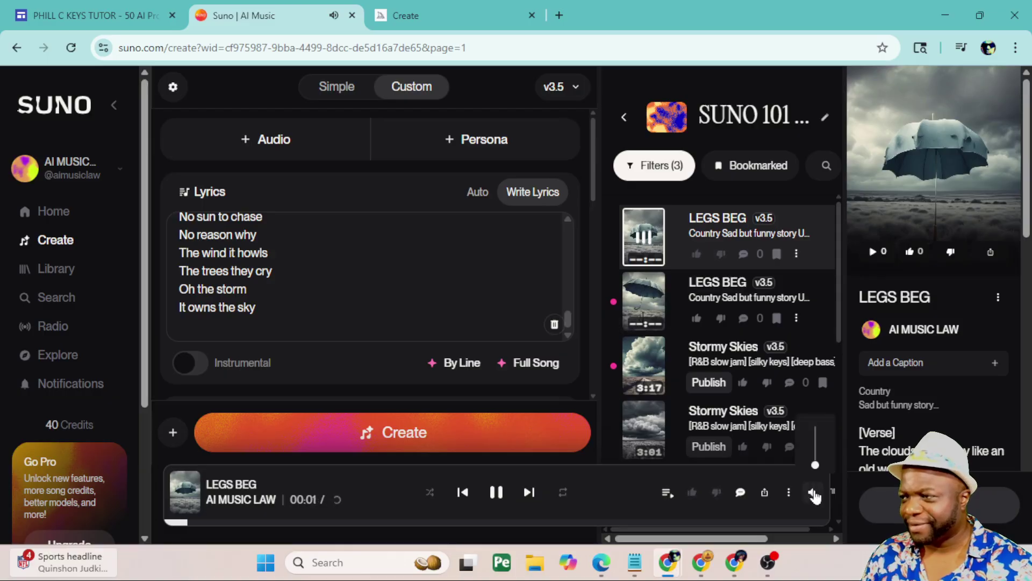
pyautogui.moveTo(815, 467); pyautogui.dragTo(816, 441)
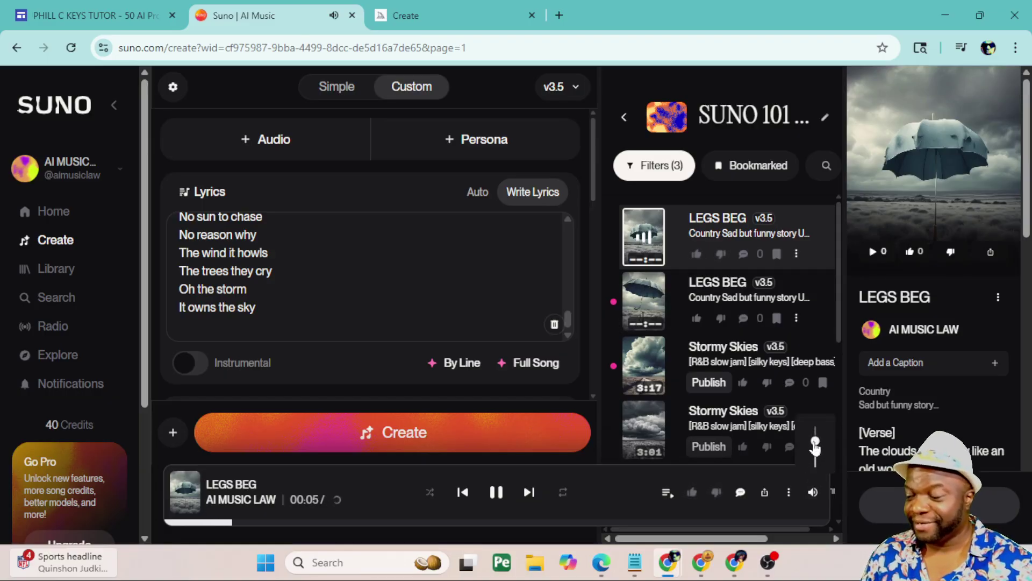
pyautogui.scroll(-2, 567, 336)
pyautogui.scroll(3, 372, 275)
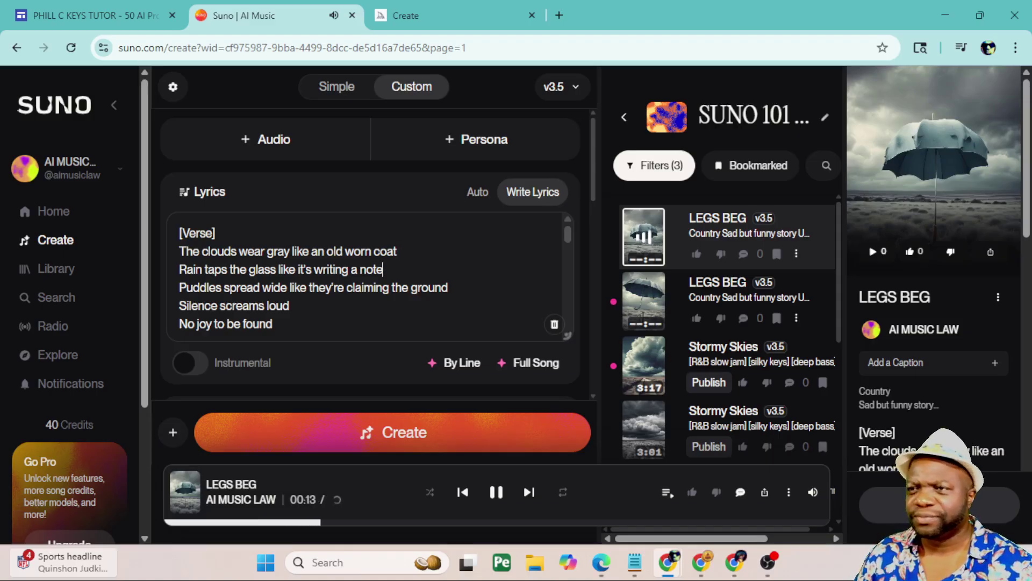
pyautogui.press('Down')
pyautogui.press('Return')
pyautogui.press('Return')
pyautogui.write('[Chorus]')
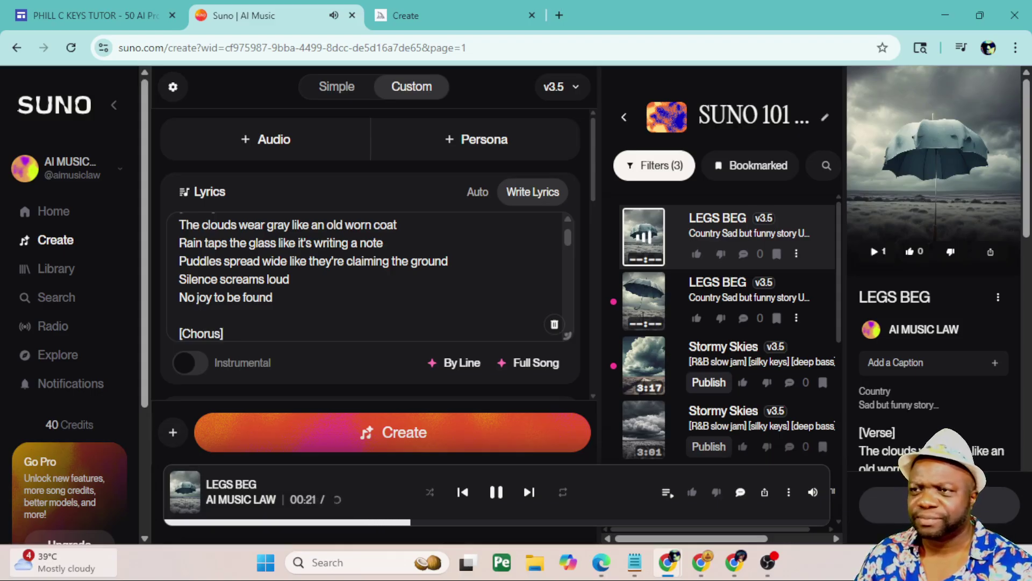
pyautogui.write('Oh the storm It owns the sky')
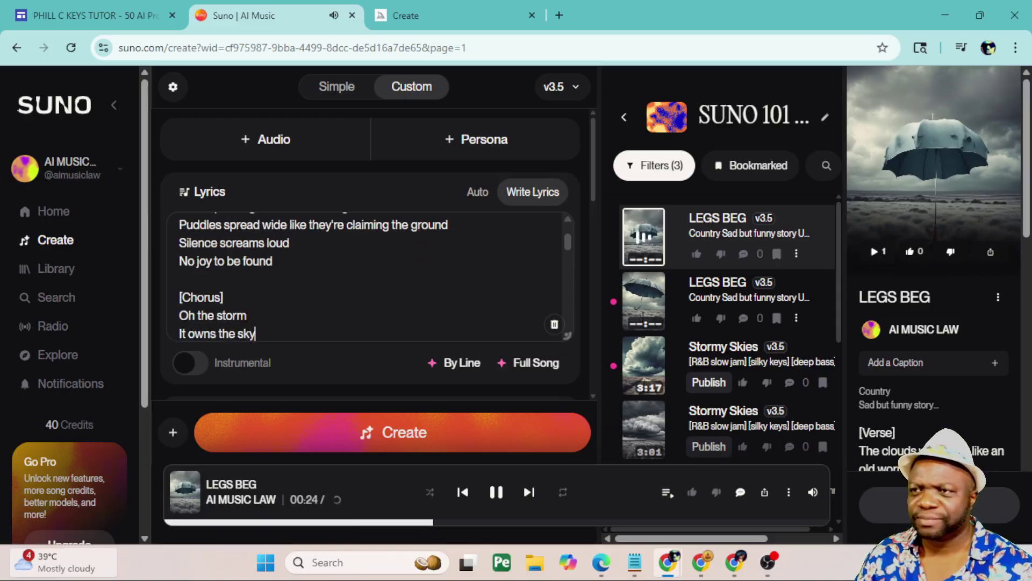
pyautogui.write(' No sun to chase No reason why The wind it howls')
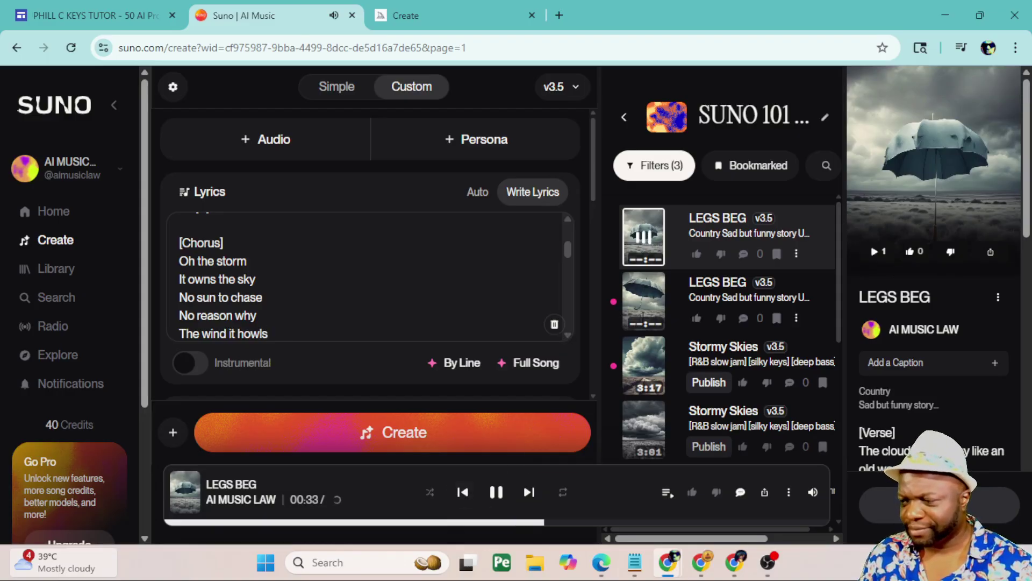
# Pause the first LEGS BEG, play the second one, and step through the verse lyrics.
pyautogui.click(496, 493)
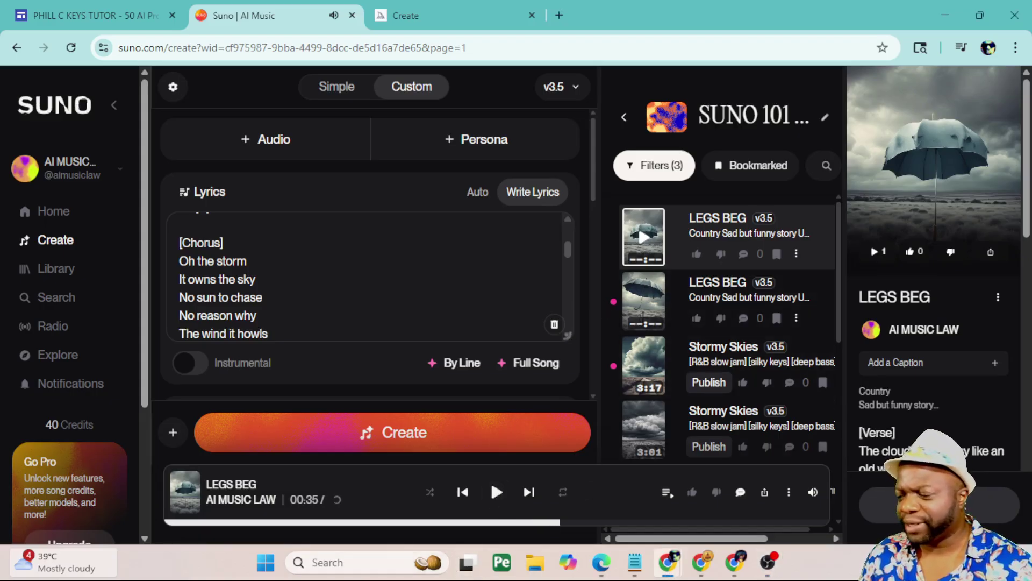
pyautogui.click(642, 301)
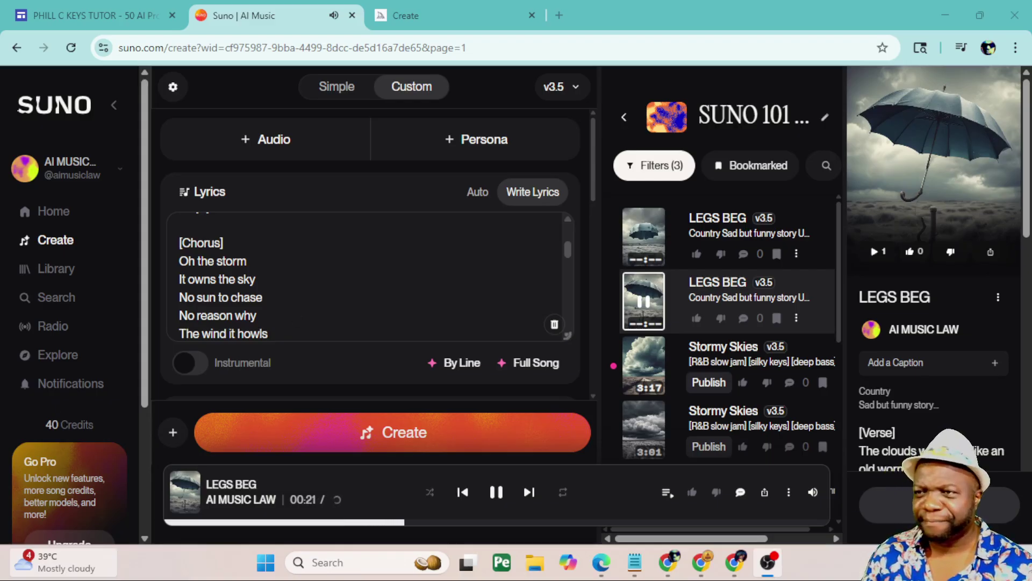
pyautogui.scroll(2, 371, 274)
pyautogui.scroll(5, 371, 274)
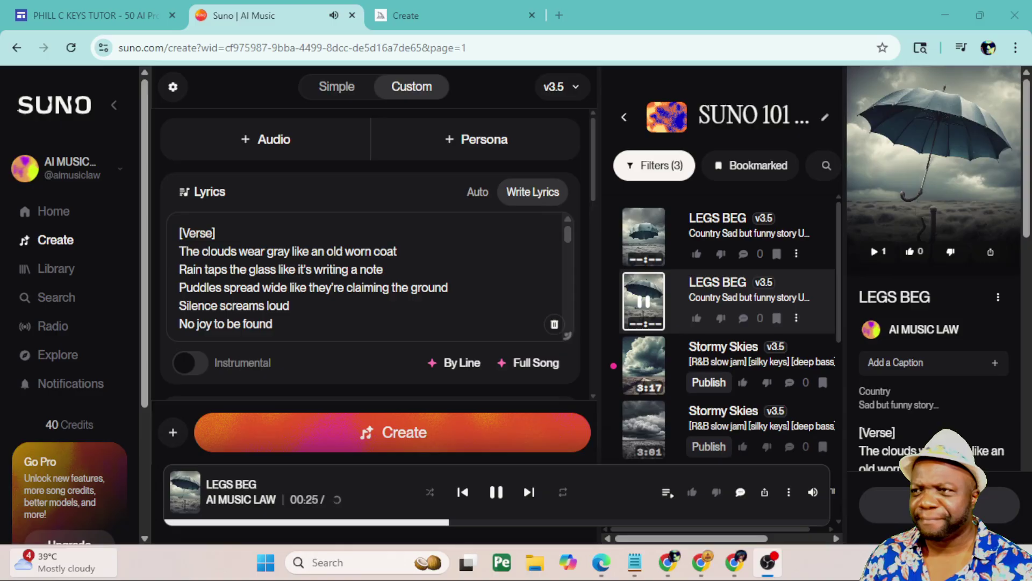
pyautogui.click(289, 306)
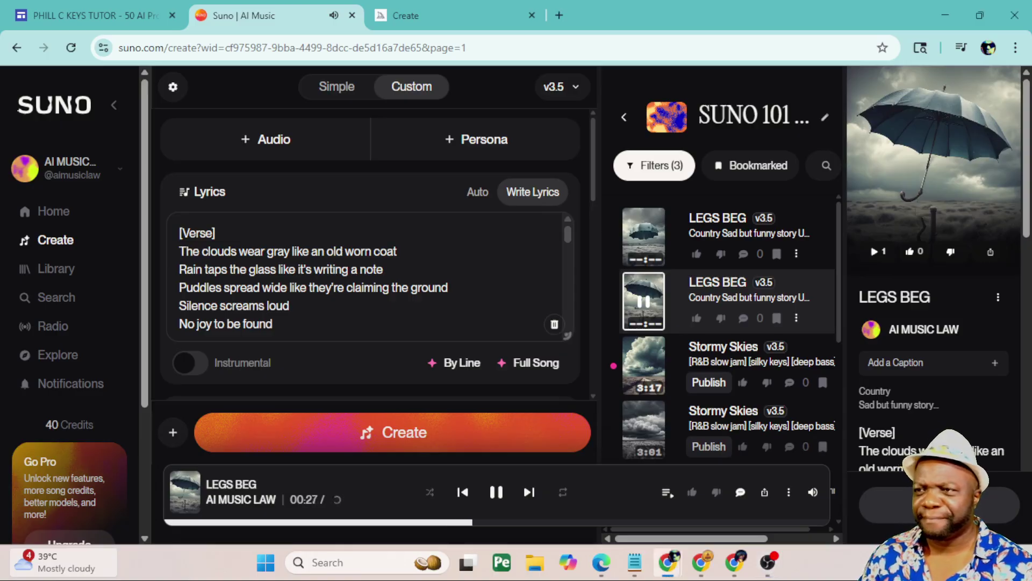
pyautogui.press('Down')
pyautogui.press('Down')
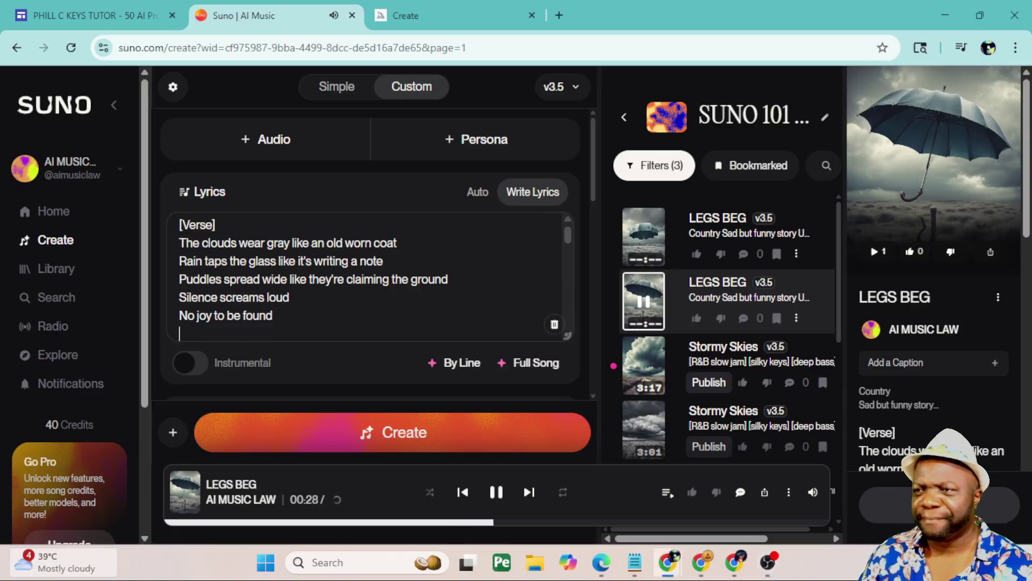
pyautogui.press('Down')
pyautogui.press('Down')
pyautogui.press('Down')
pyautogui.press('Down')
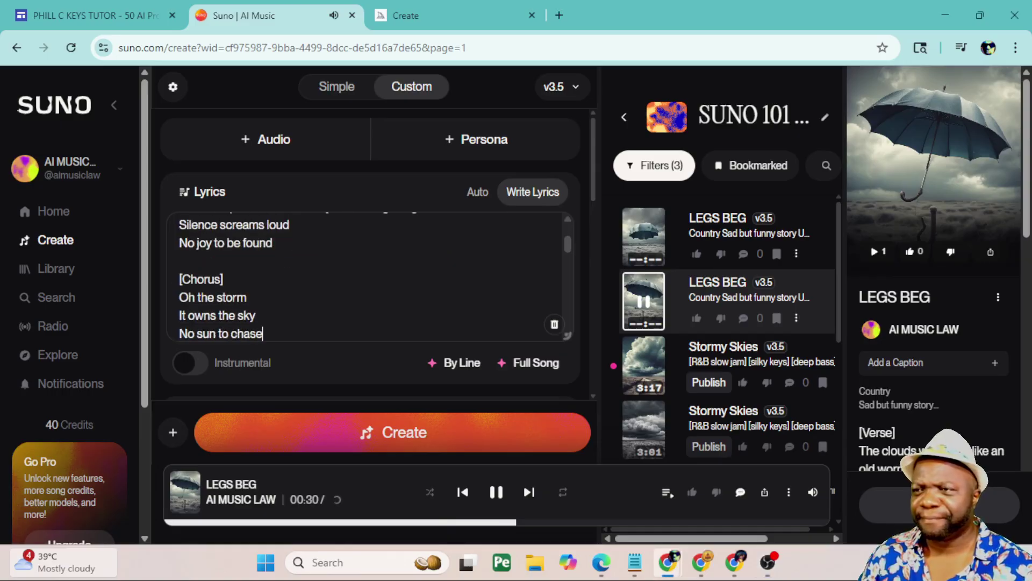
pyautogui.press('Down')
pyautogui.press('Down')
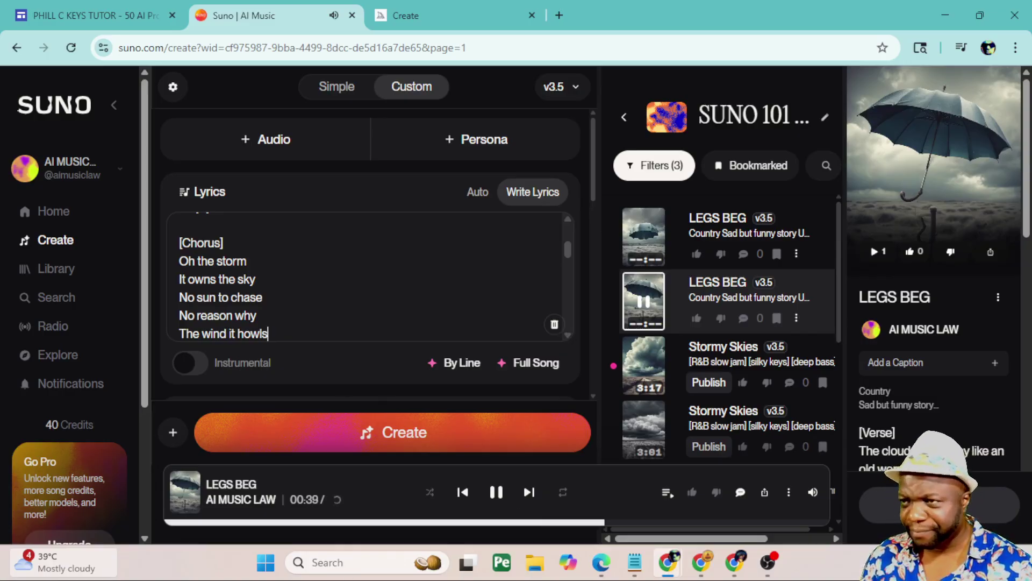
pyautogui.press('super+d')
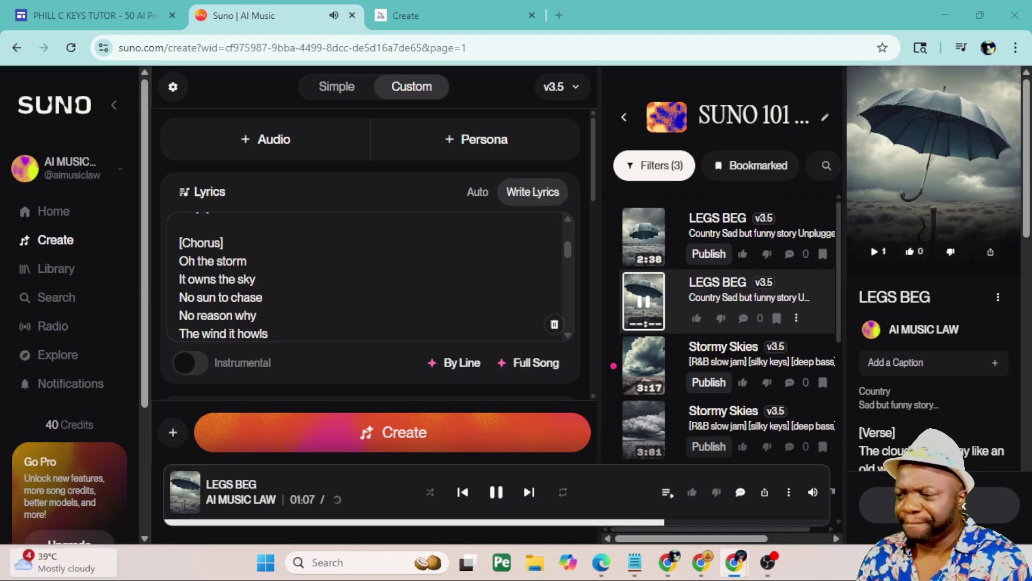
# Copy the full lyrics and the Country style list, then pause LEGS BEG at 1:39.
pyautogui.hotkey('ctrl', 'a')
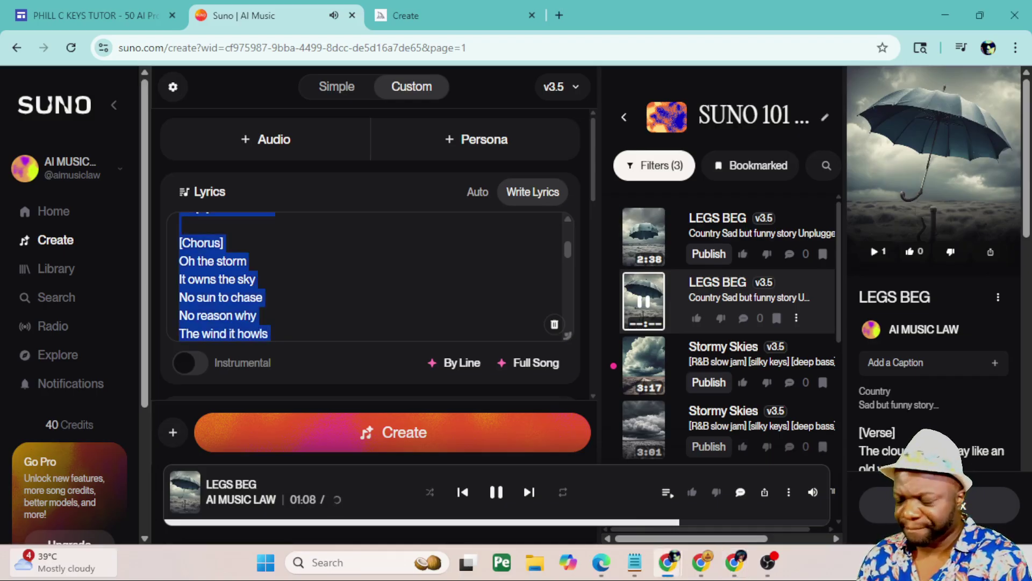
pyautogui.hotkey('alt', 'Tab')
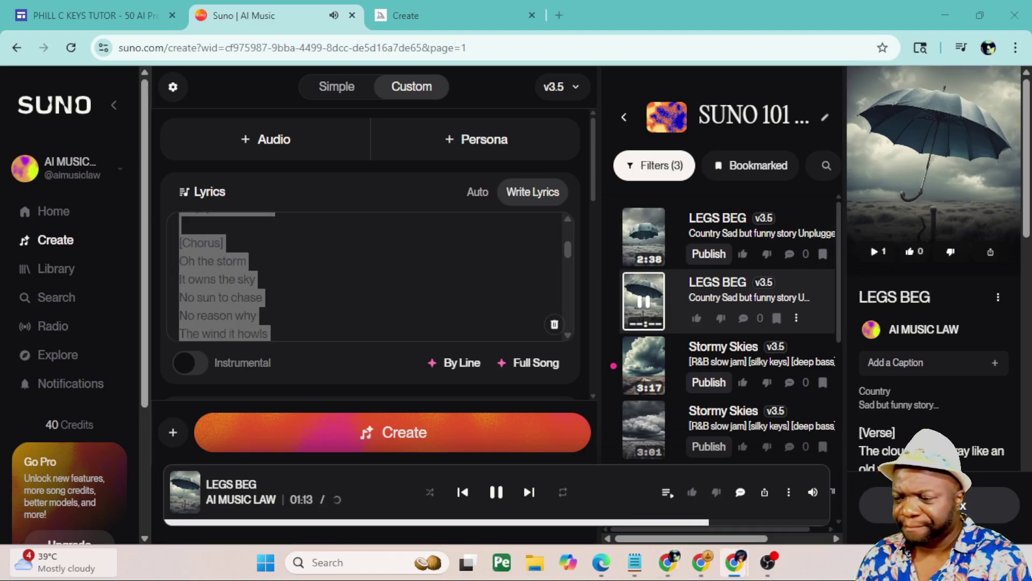
pyautogui.scroll(5, 371, 275)
pyautogui.scroll(-3, 371, 274)
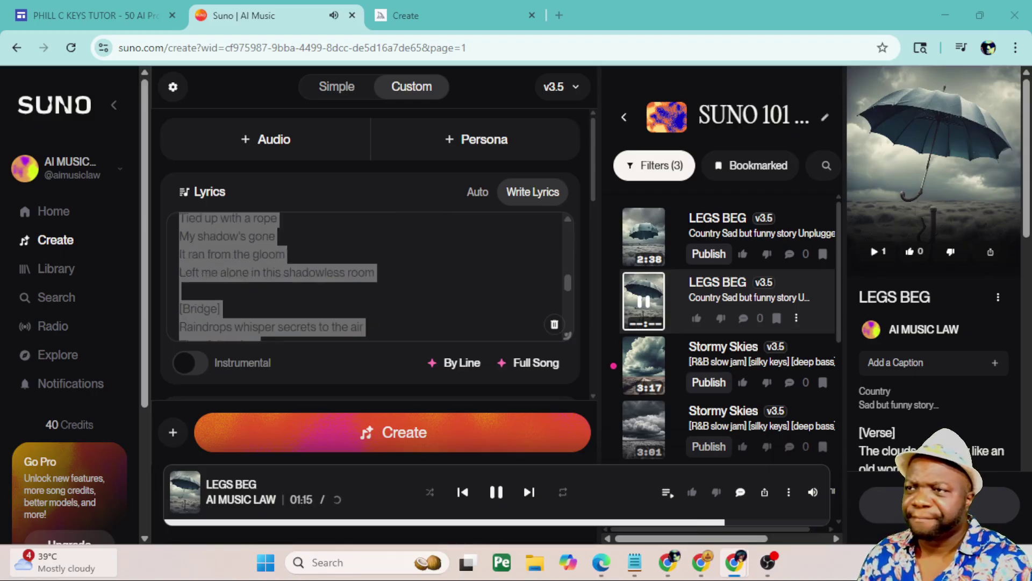
pyautogui.scroll(-3, 363, 363)
pyautogui.scroll(-5, 338, 331)
pyautogui.hotkey('ctrl', 'a')
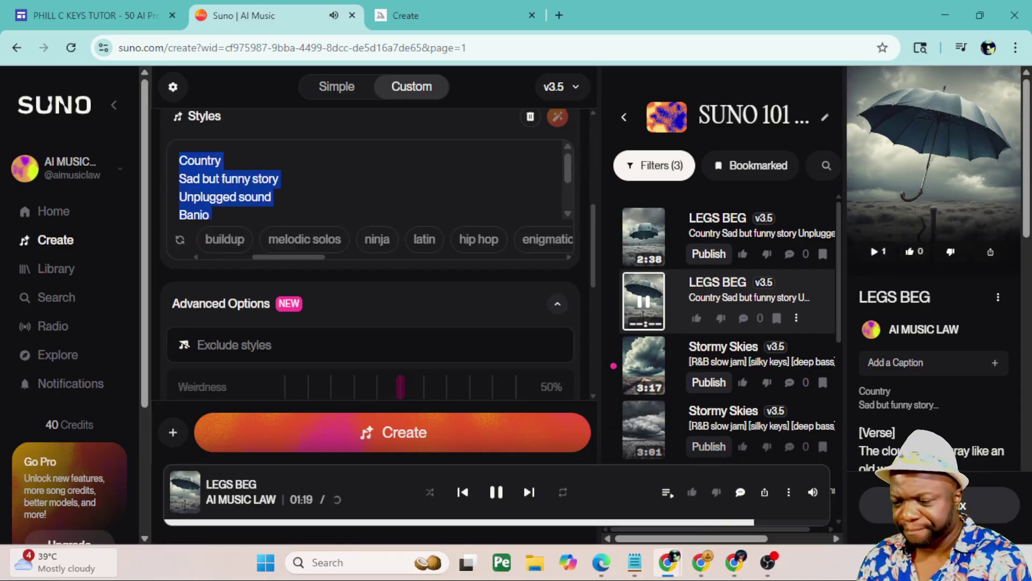
pyautogui.hotkey('alt', 'Tab')
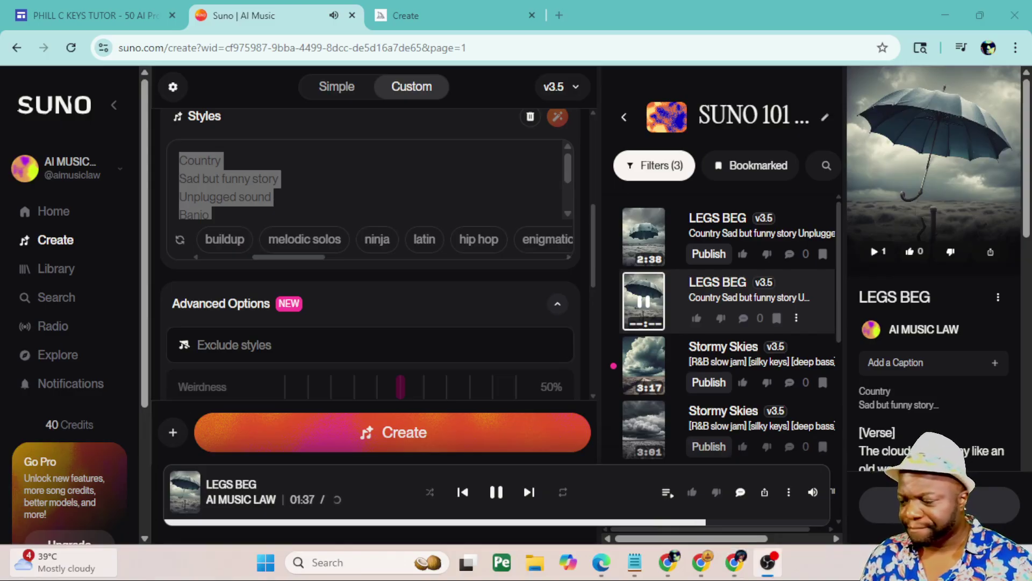
pyautogui.click(495, 494)
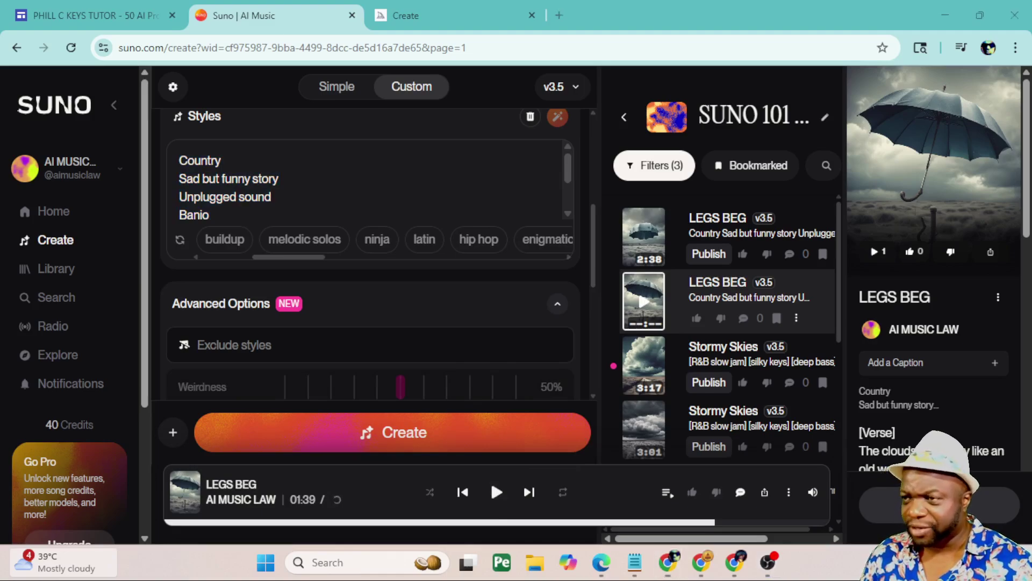
# Bring up the other account's Suno window and maximize it.
pyautogui.hotkey('alt', 'Tab')
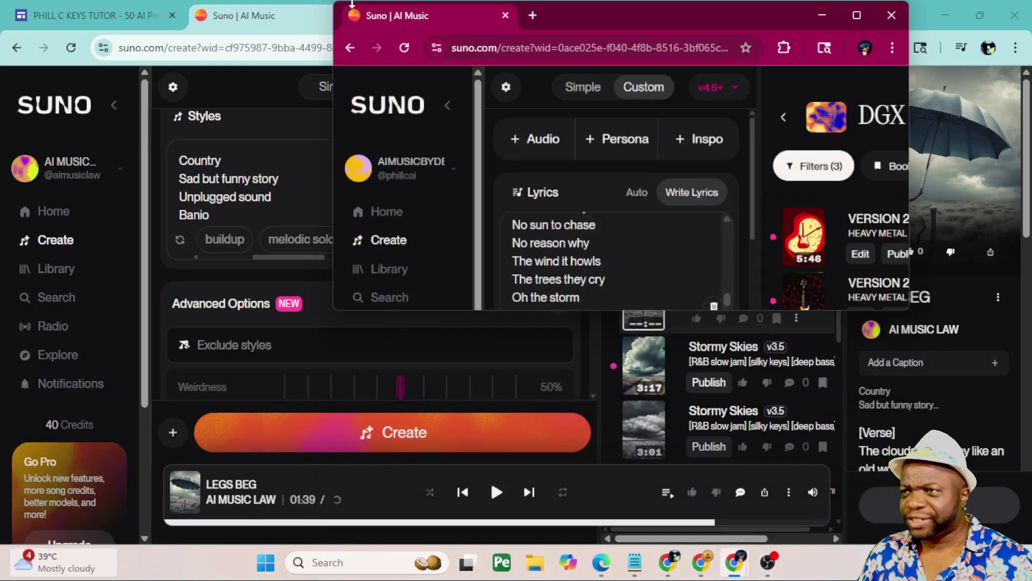
pyautogui.doubleClick(602, 10)
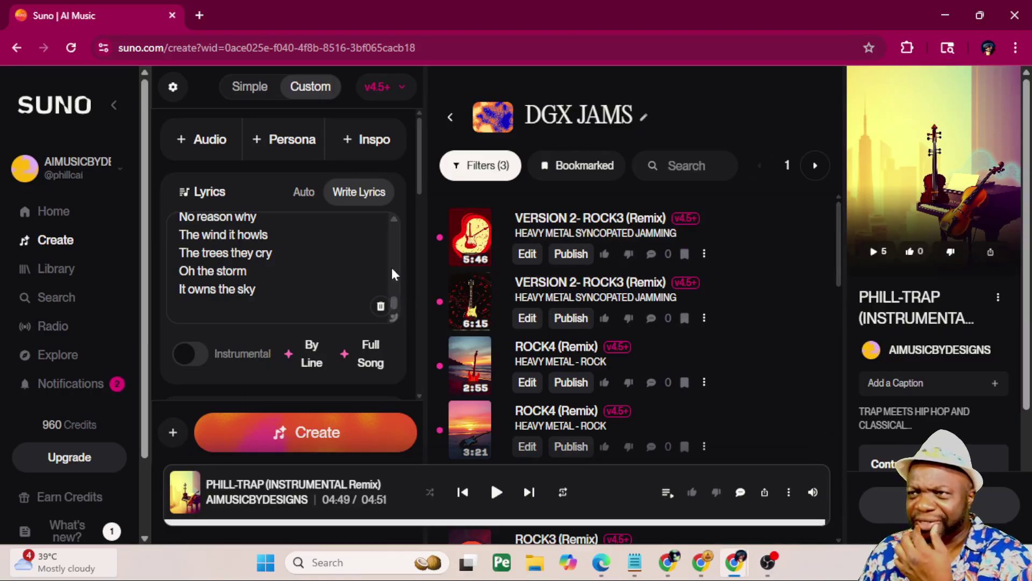
pyautogui.scroll(3, 391, 258)
pyautogui.scroll(3, 391, 257)
pyautogui.scroll(-5, 391, 257)
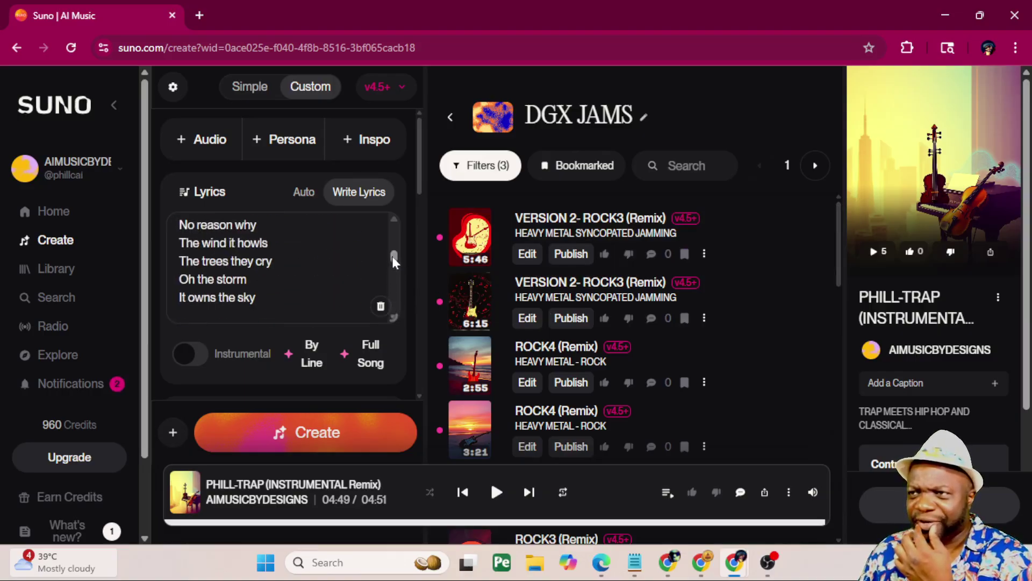
pyautogui.moveTo(392, 256)
pyautogui.mouseDown()
pyautogui.moveTo(401, 201)
pyautogui.moveTo(421, 203)
pyautogui.moveTo(433, 388)
pyautogui.moveTo(436, 260)
pyautogui.moveTo(442, 404)
pyautogui.moveTo(460, 129)
pyautogui.mouseUp()
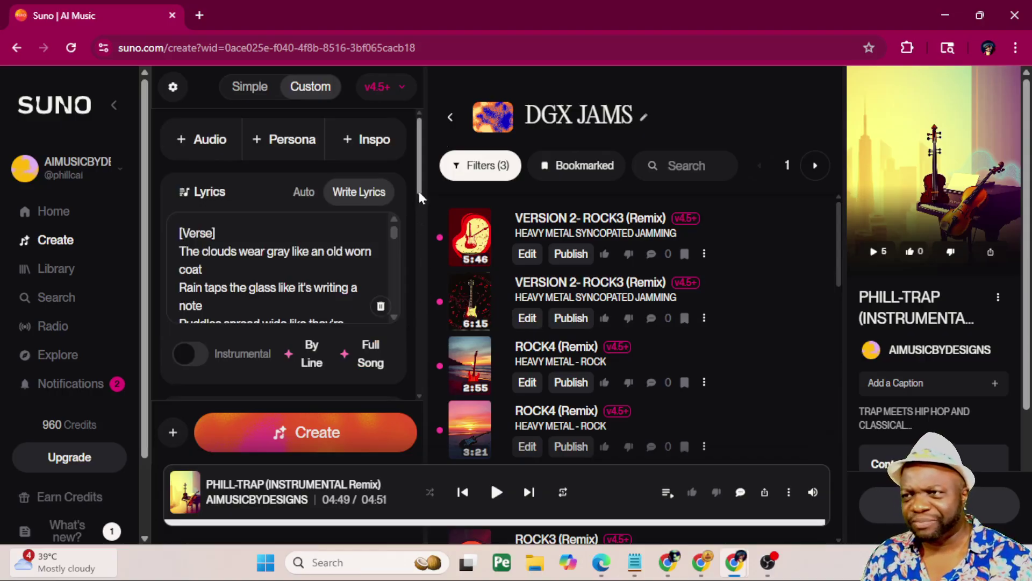
pyautogui.moveTo(419, 192); pyautogui.dragTo(396, 348)
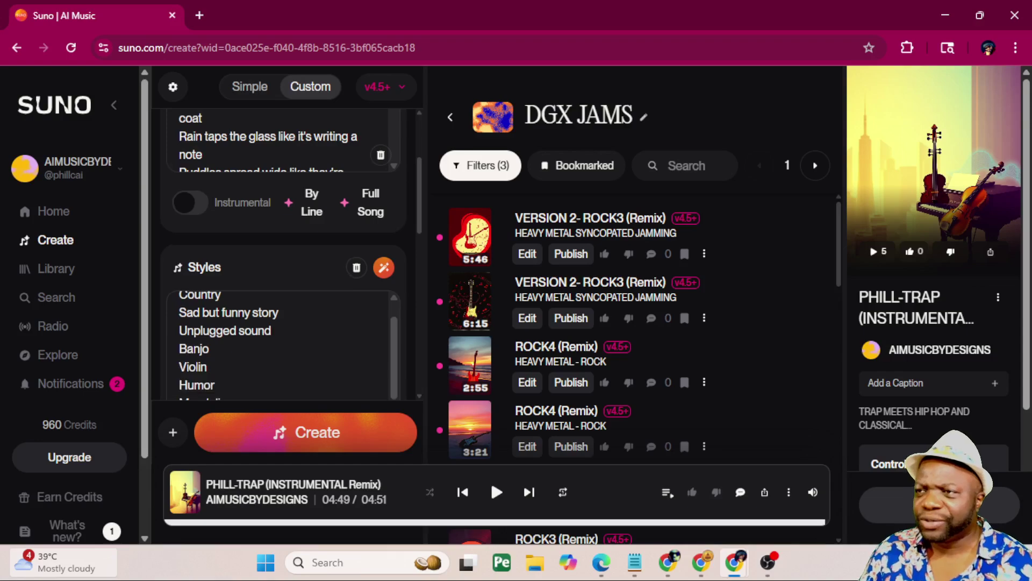
pyautogui.scroll(-1, 396, 349)
# Choose a male vocal, add 'rASPY TENOR VOCAL', and change Country to 'Country CONTemporary'.
pyautogui.click(295, 203)
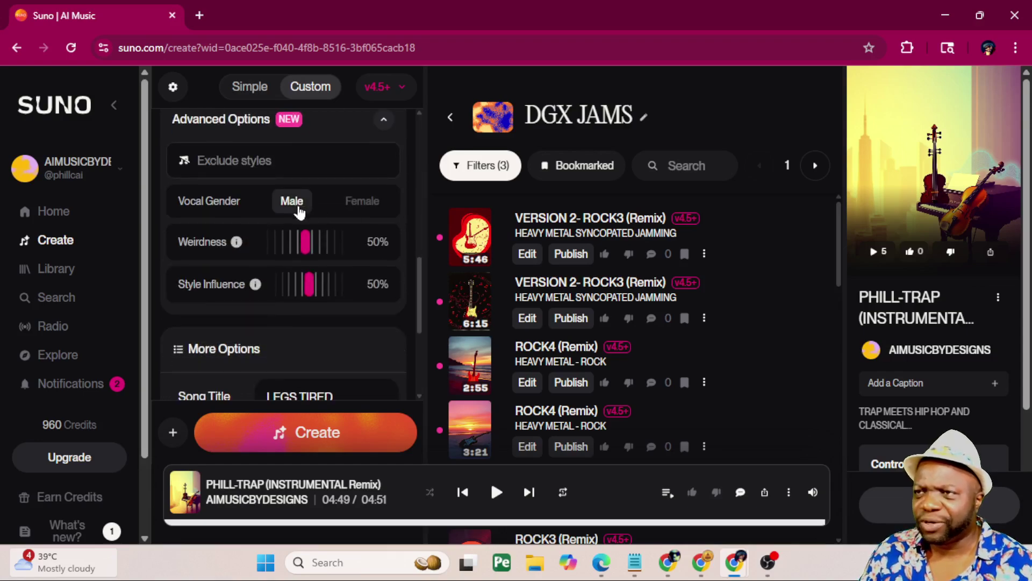
pyautogui.scroll(5, 358, 336)
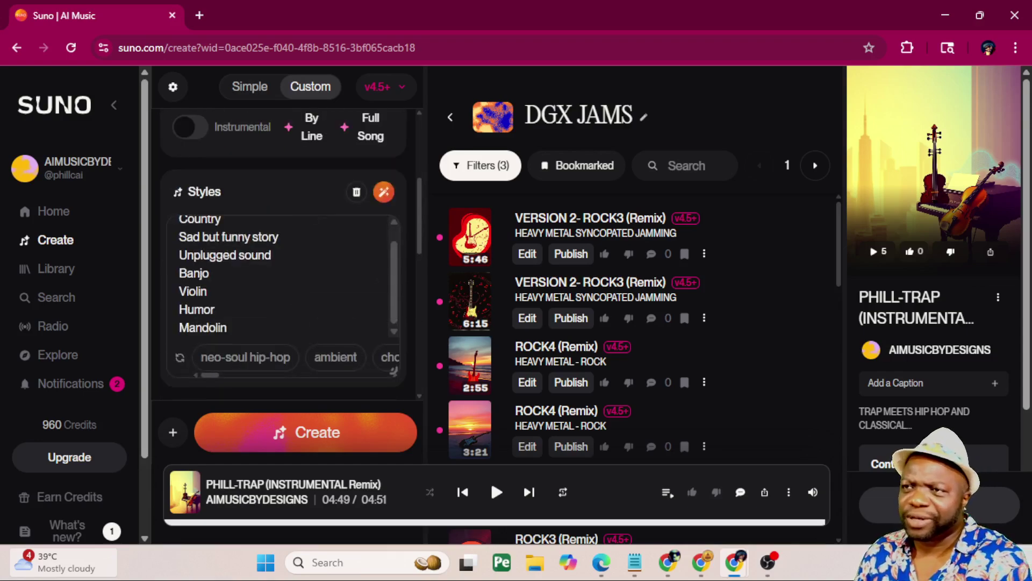
pyautogui.scroll(1, 282, 275)
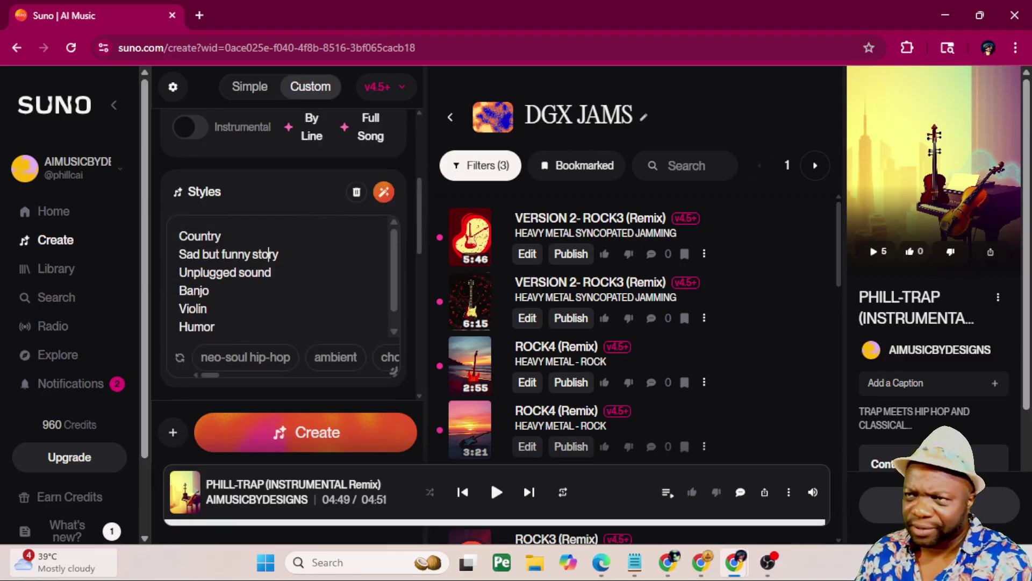
pyautogui.press('Return')
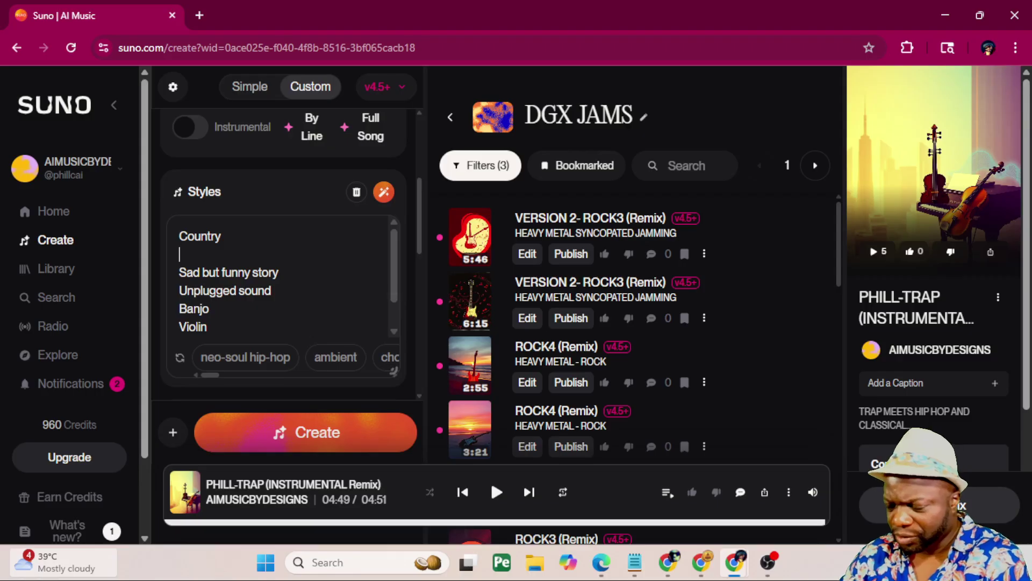
pyautogui.write('rASPY')
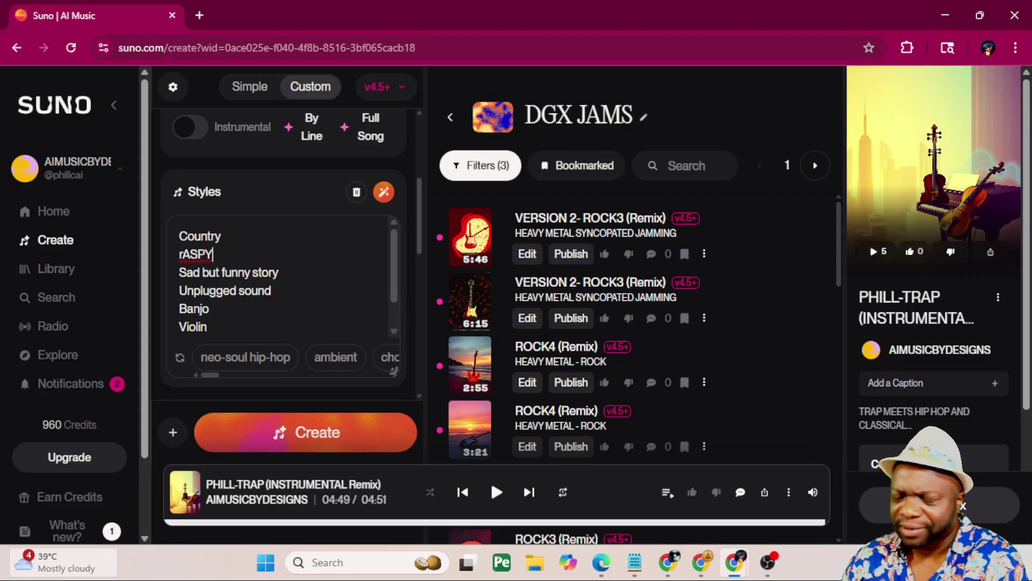
pyautogui.write(' TENOR VOCA')
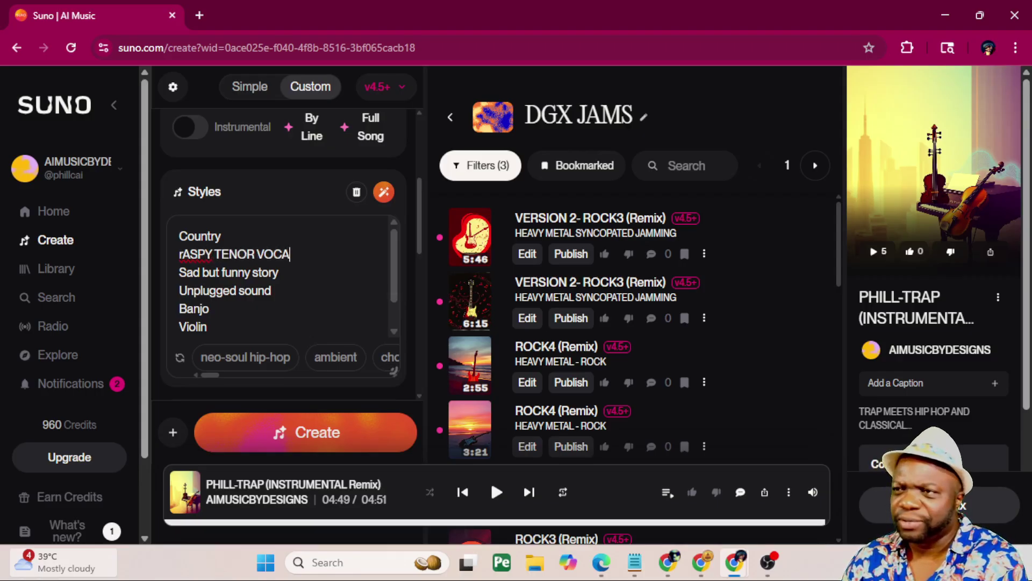
pyautogui.write('L')
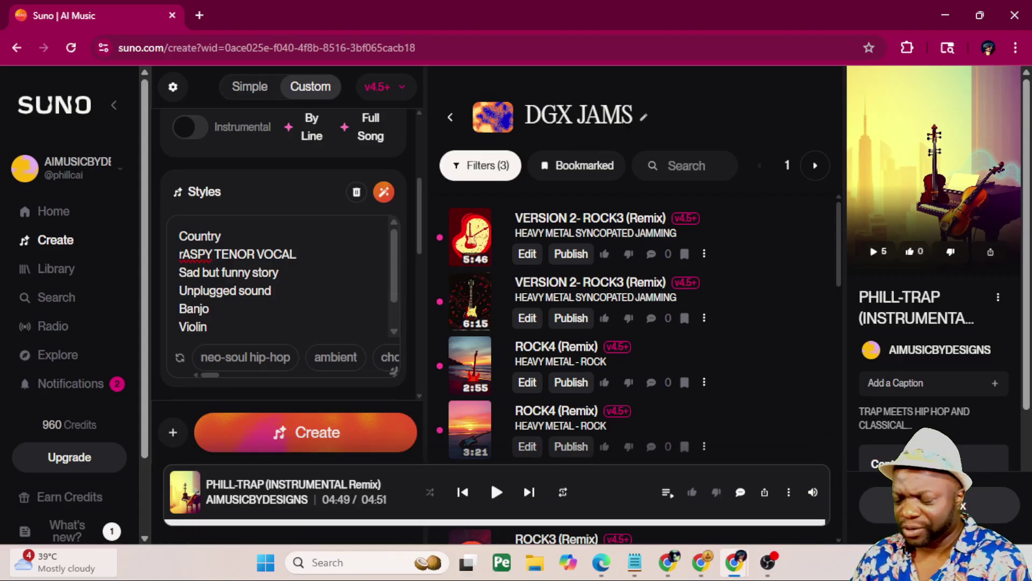
pyautogui.press('Up')
pyautogui.write('CON')
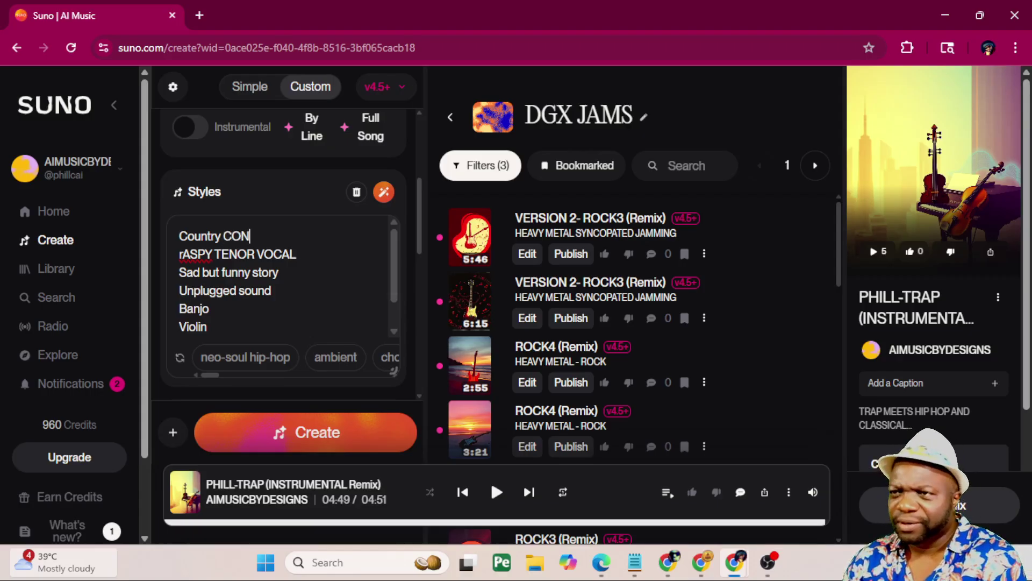
pyautogui.write('Tempor')
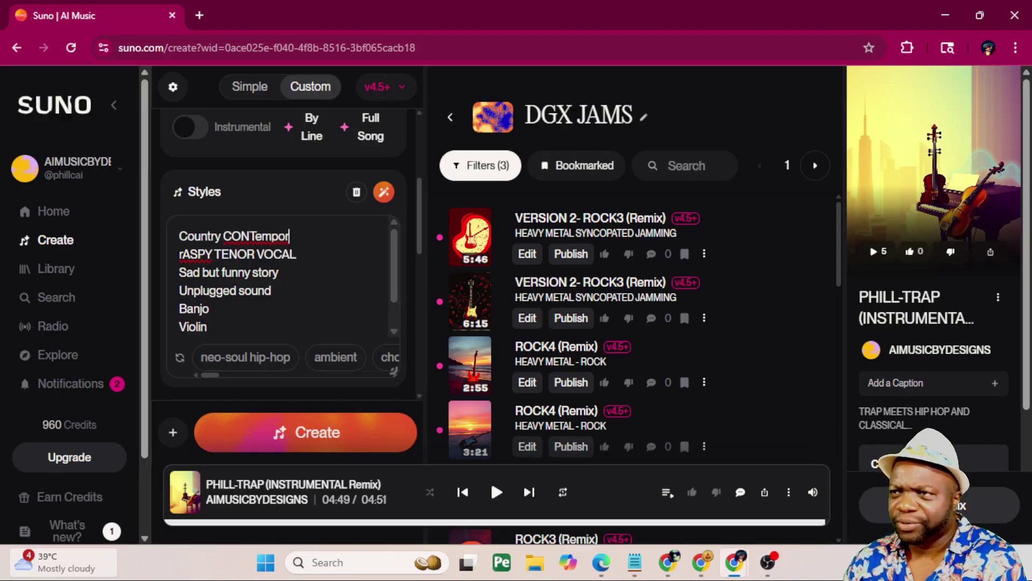
pyautogui.write('ary')
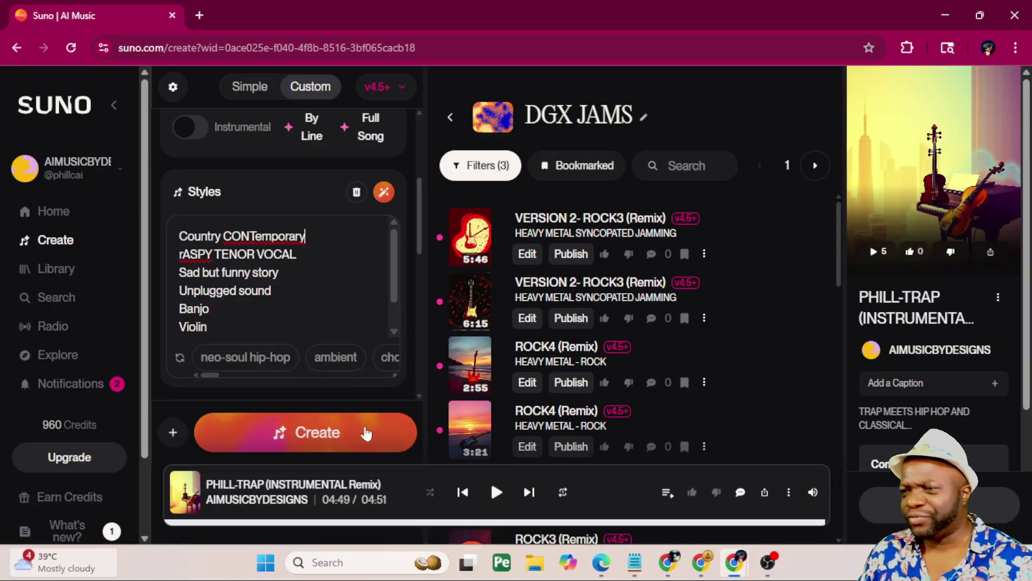
# Create the LEGS TIRED songs, raise Style Influence, and play the second LEGS TIRED.
pyautogui.click(365, 433)
pyautogui.scroll(-1, 392, 348)
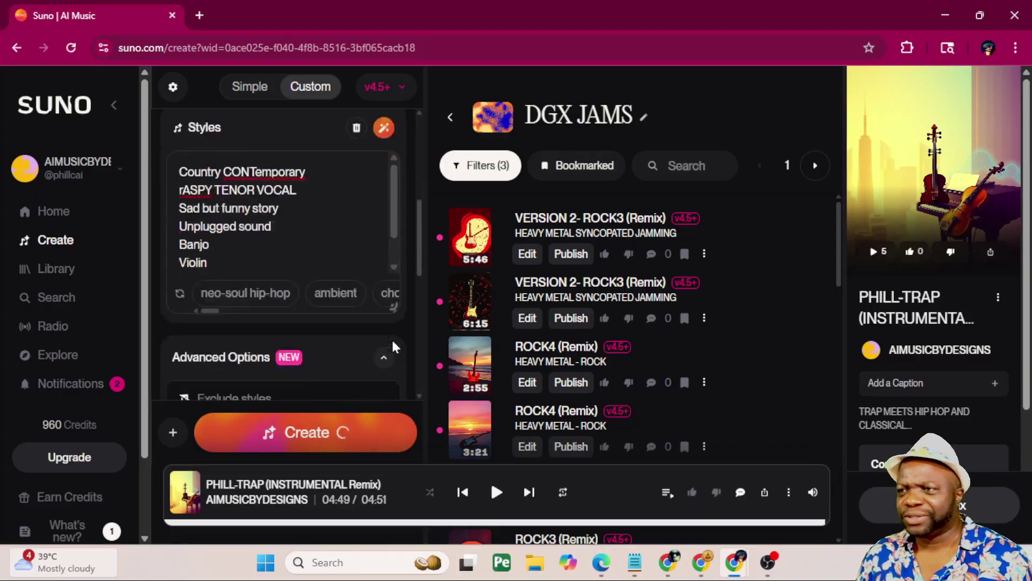
pyautogui.scroll(-3, 392, 347)
pyautogui.moveTo(307, 284); pyautogui.dragTo(351, 297)
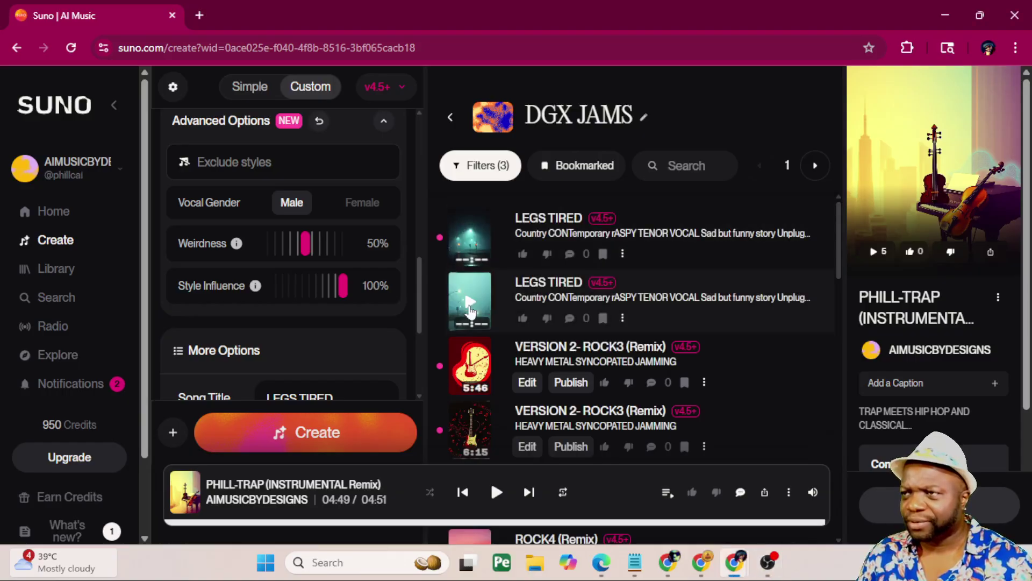
pyautogui.click(471, 304)
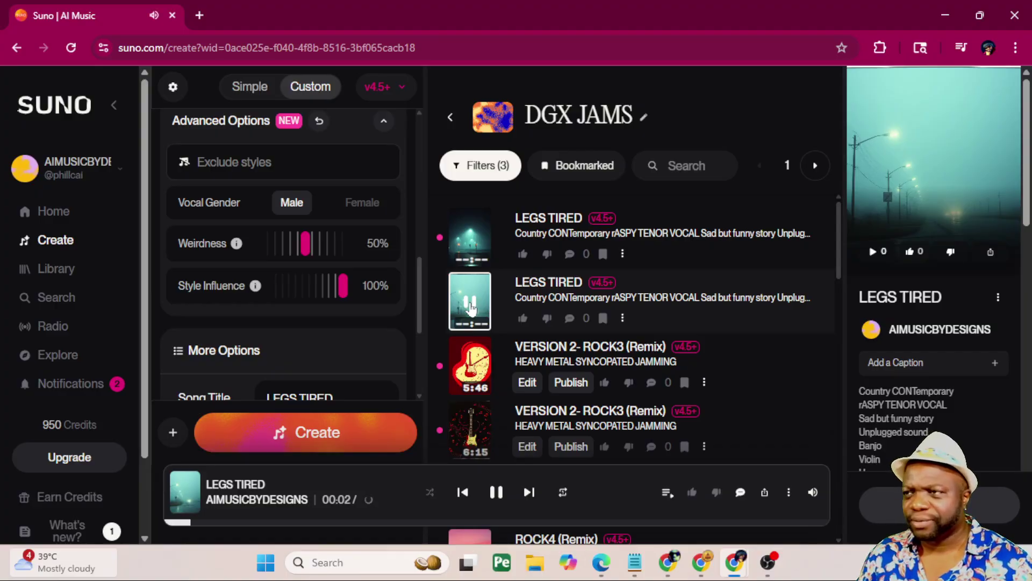
pyautogui.scroll(1, 382, 288)
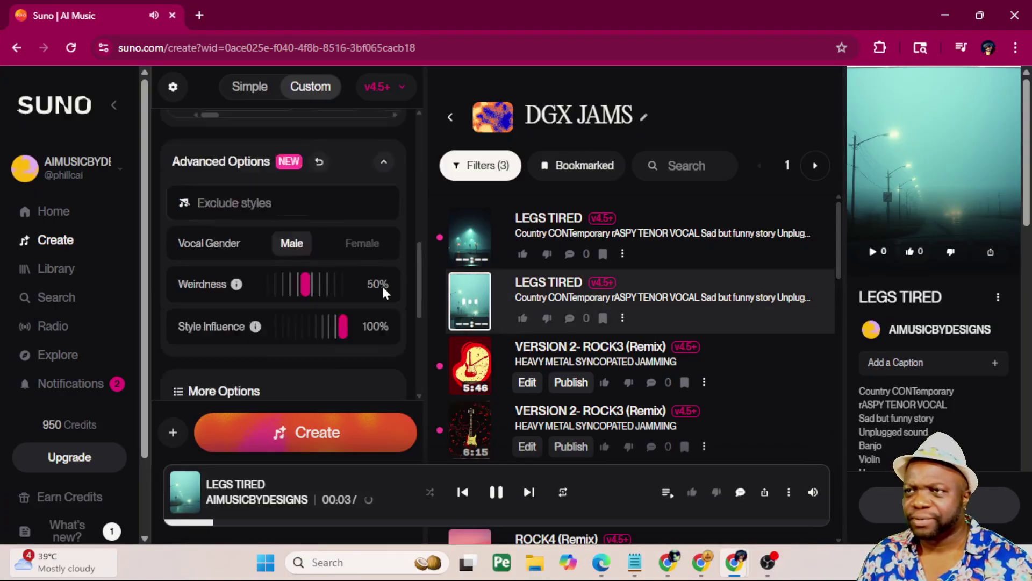
pyautogui.scroll(4, 382, 288)
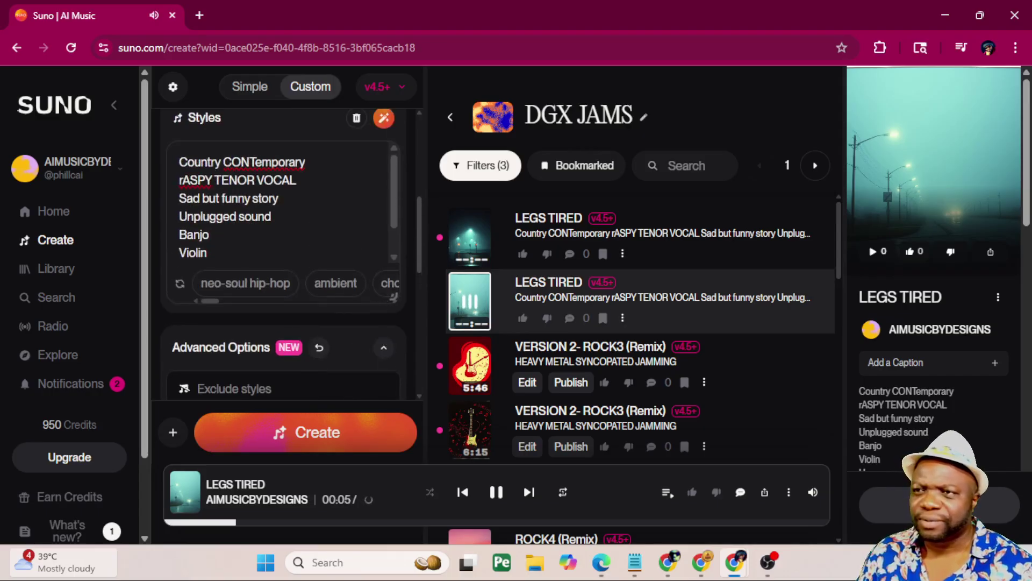
# Replace Violin with Humor in the styles and remove the Banjo line.
pyautogui.hotkey('shift', 'Home')
pyautogui.write('Humor')
pyautogui.press('Up')
pyautogui.press('BackSpace')
pyautogui.press('BackSpace')
pyautogui.press('BackSpace')
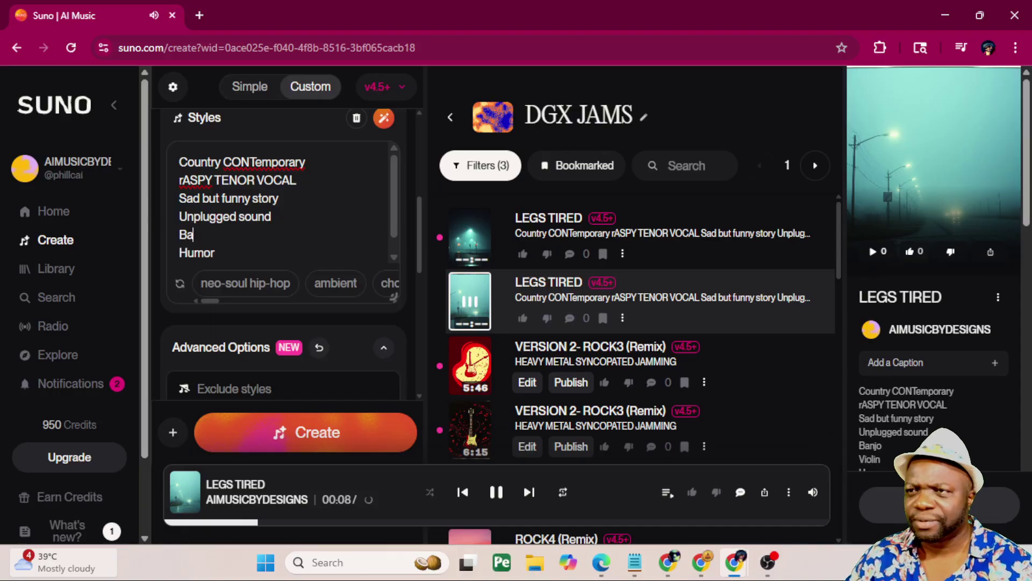
pyautogui.press('BackSpace')
pyautogui.press('BackSpace')
pyautogui.press('BackSpace')
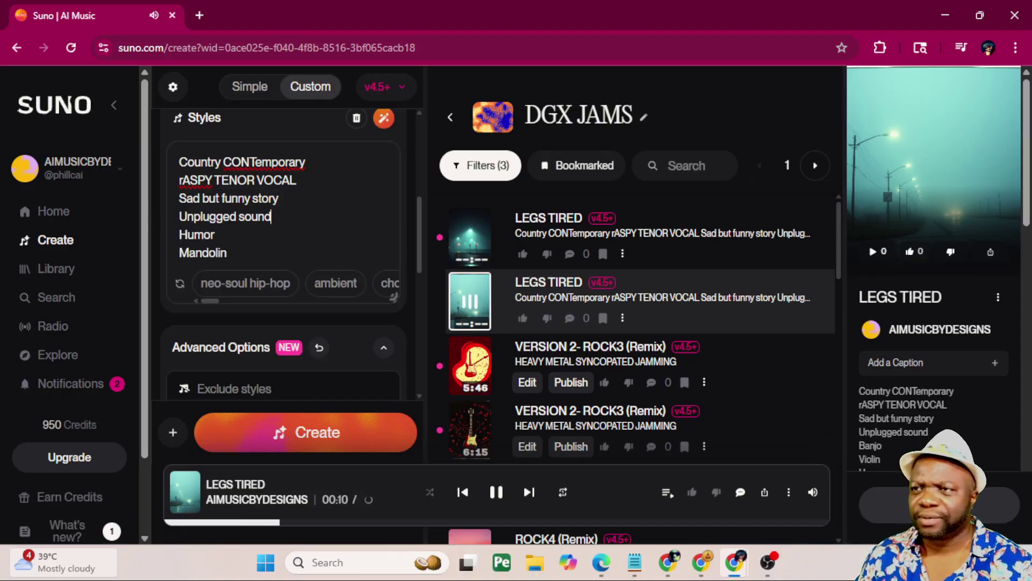
pyautogui.doubleClick(195, 252)
pyautogui.press('BackSpace')
pyautogui.press('BackSpace')
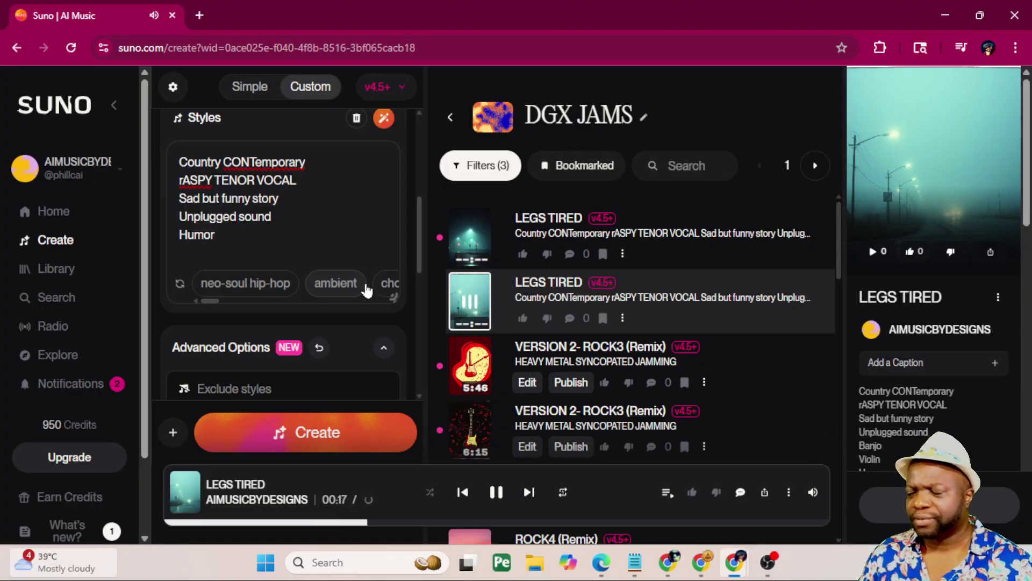
pyautogui.scroll(3, 392, 288)
pyautogui.scroll(1, 406, 280)
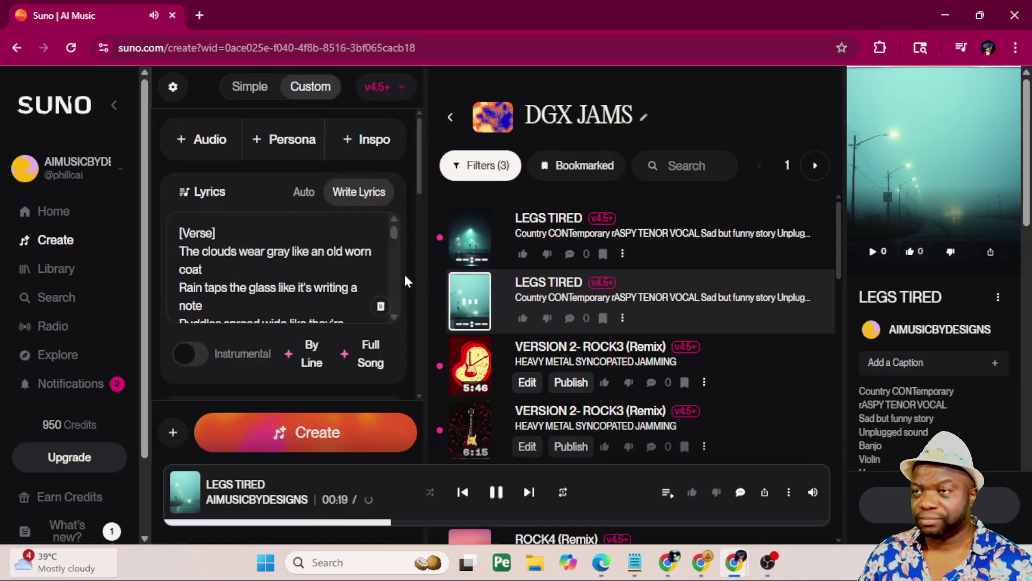
pyautogui.scroll(-2, 275, 274)
pyautogui.scroll(2, 203, 268)
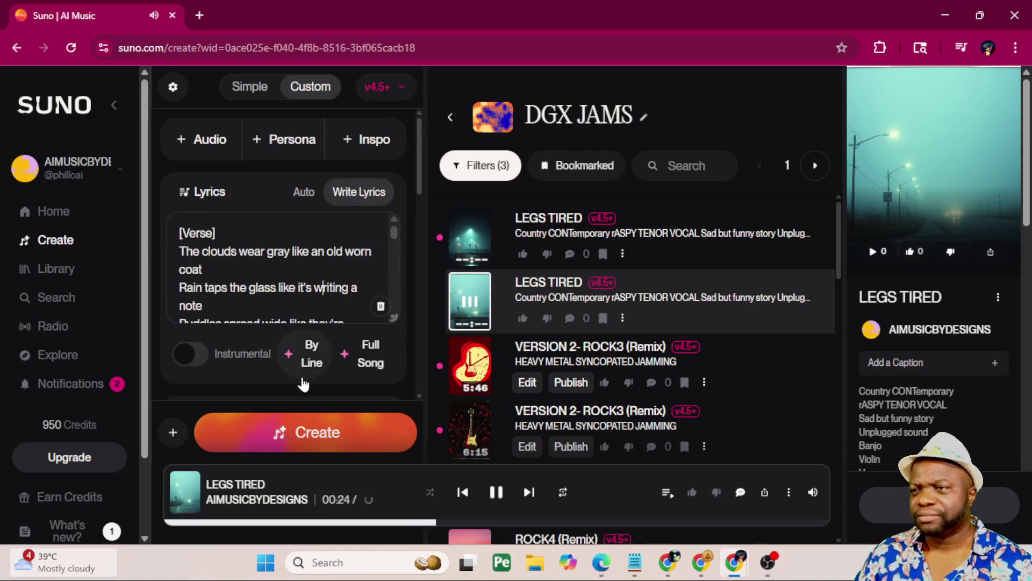
pyautogui.write('claiming the ground')
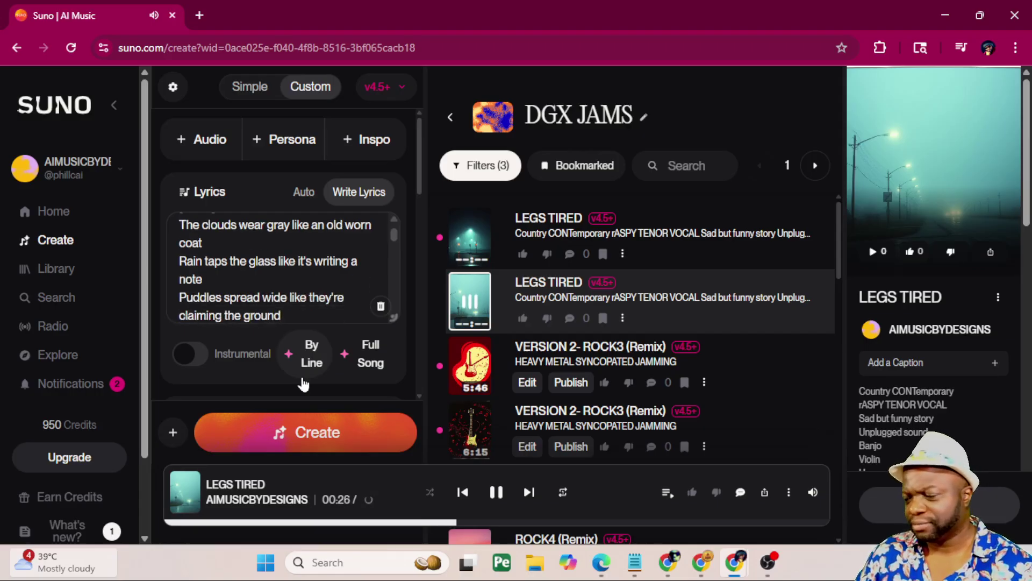
# Add the remaining verse lines and a blank line before the chorus.
pyautogui.press('Return')
pyautogui.write('Silence screams loud')
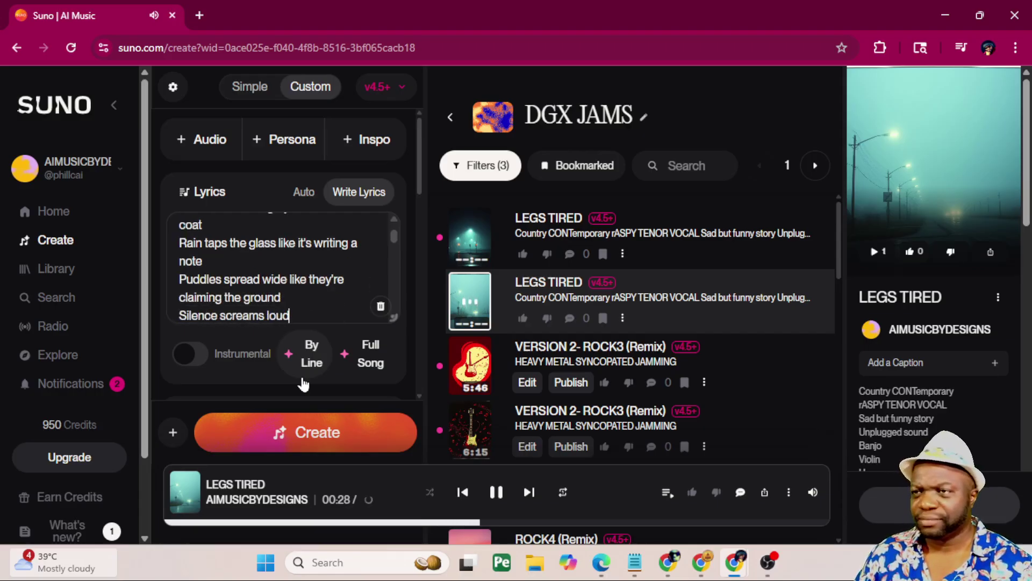
pyautogui.press('Return')
pyautogui.write('No joy to be found')
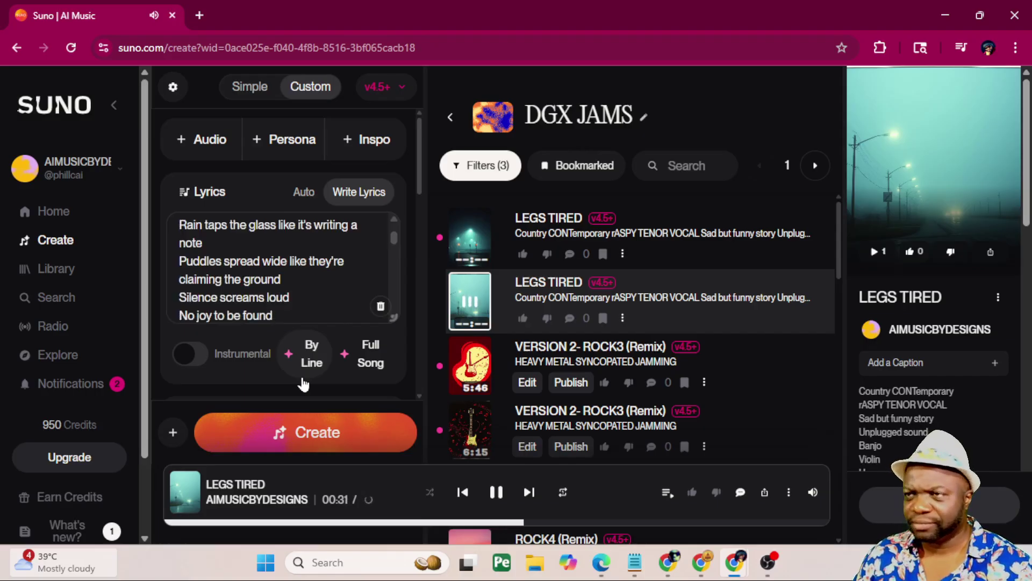
pyautogui.press('Return')
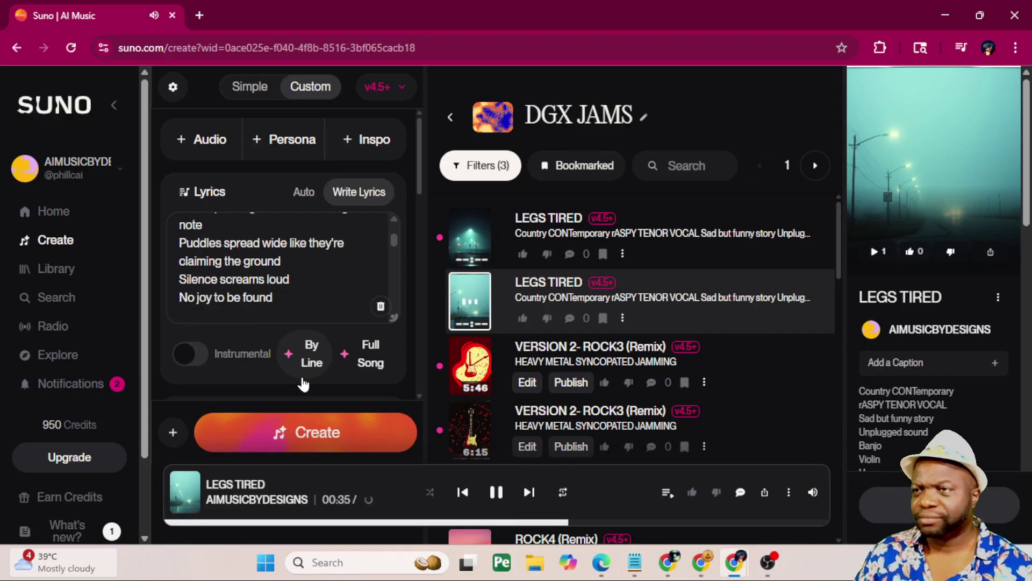
pyautogui.write('[Chorus] Oh the storm It owns the sky No sun to chase')
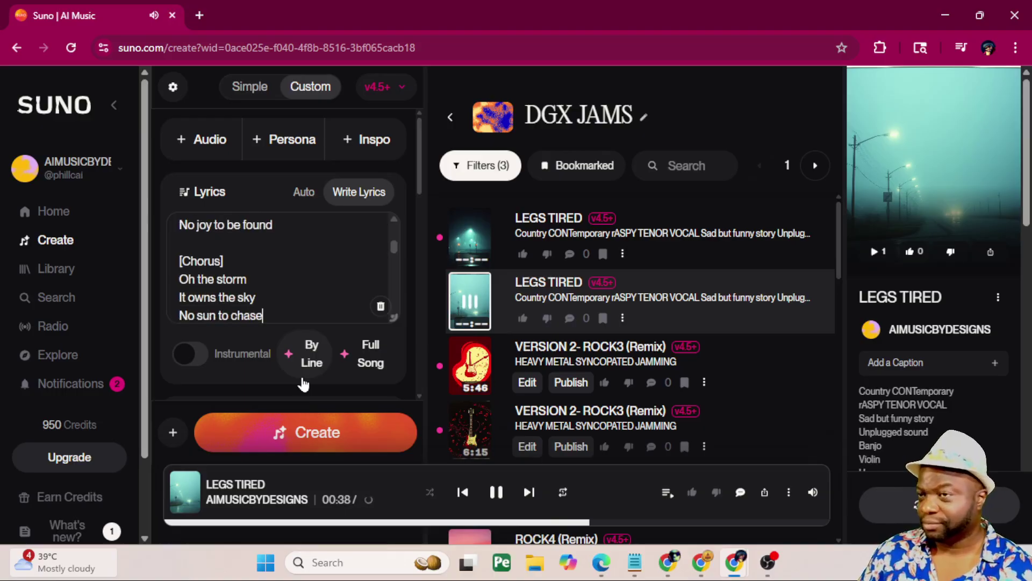
pyautogui.write(' No reason why')
pyautogui.write(' The wind it howls')
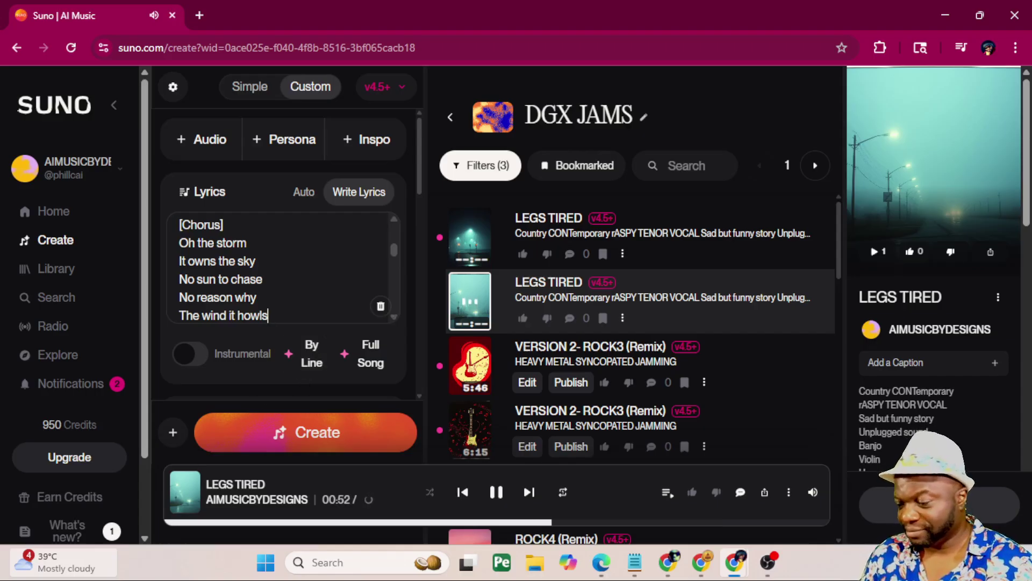
pyautogui.hotkey('alt', 'Tab')
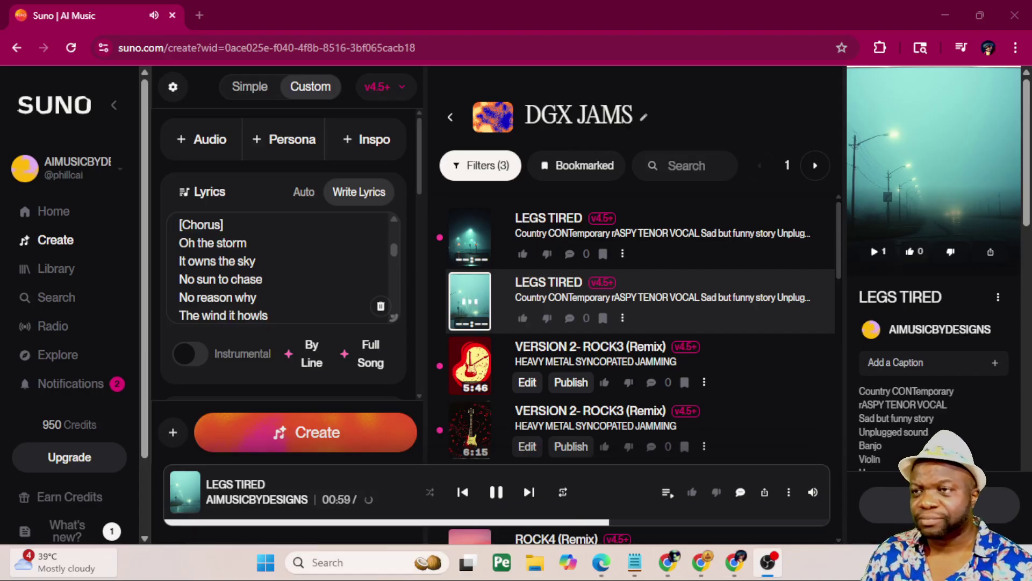
pyautogui.scroll(-2, 282, 267)
pyautogui.scroll(-2, 283, 266)
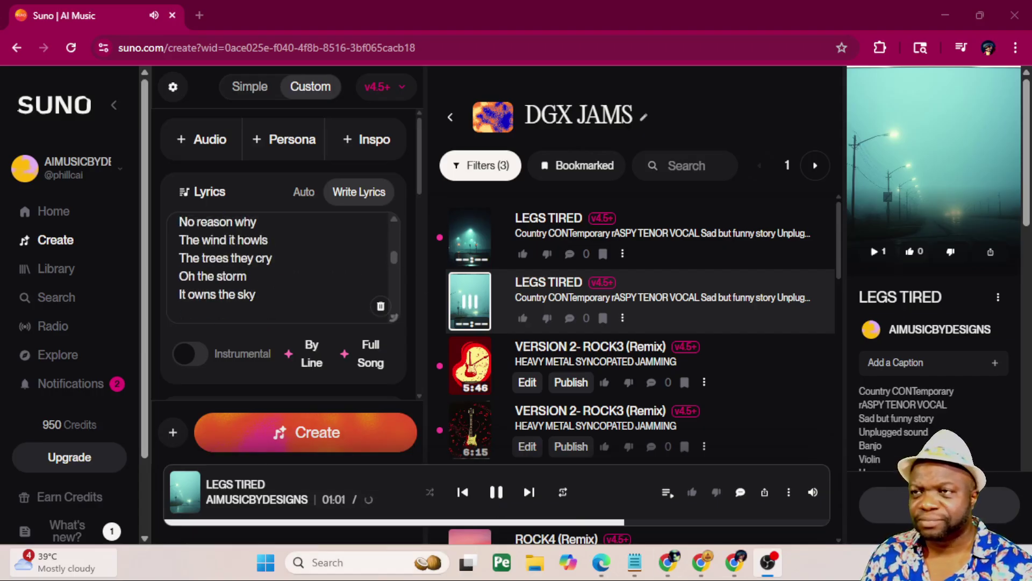
pyautogui.scroll(-2, 283, 266)
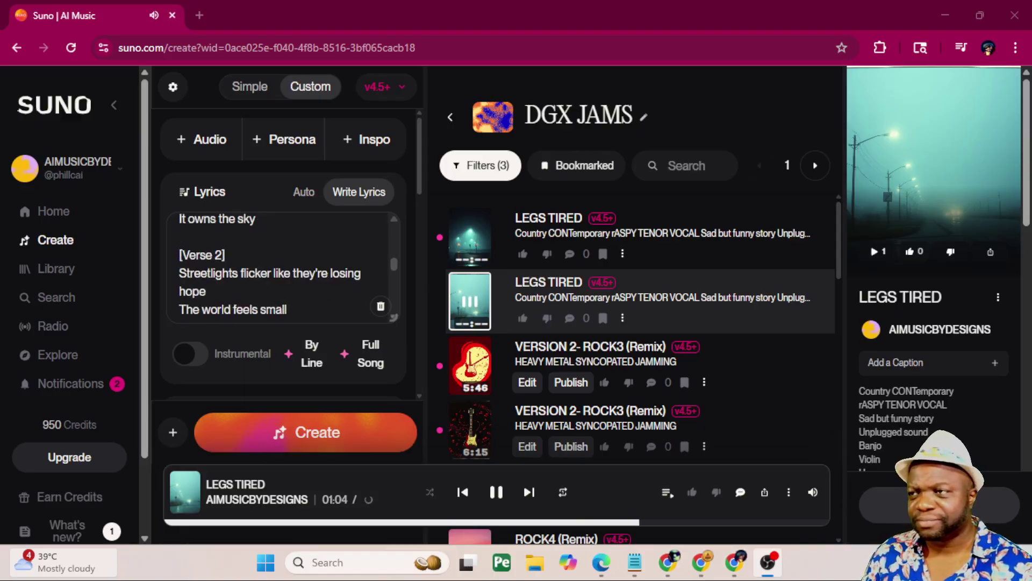
pyautogui.scroll(-1, 282, 267)
pyautogui.scroll(-1, 283, 267)
pyautogui.scroll(-2, 283, 266)
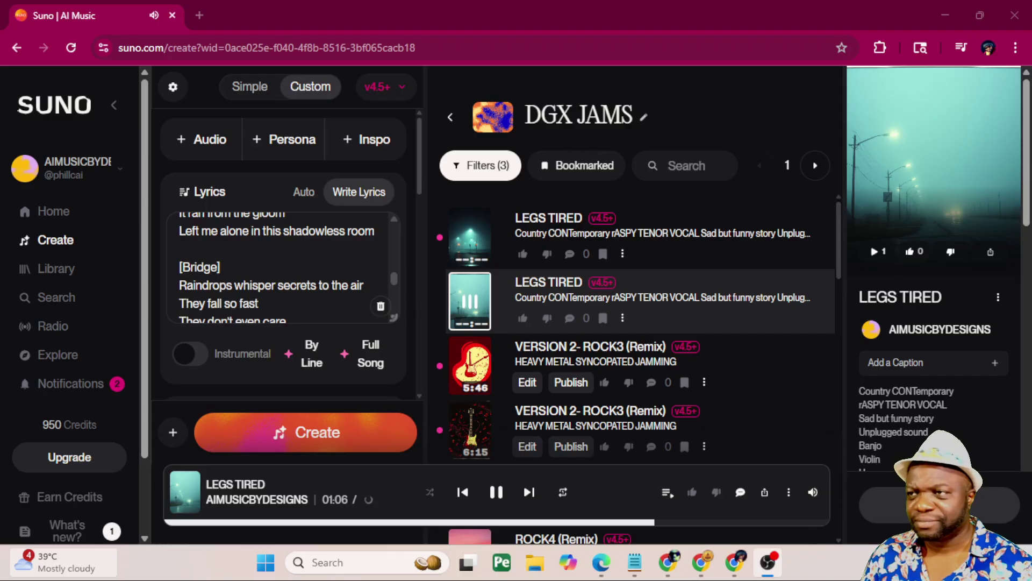
pyautogui.scroll(-2, 282, 266)
pyautogui.scroll(-1, 283, 266)
pyautogui.scroll(-1, 283, 267)
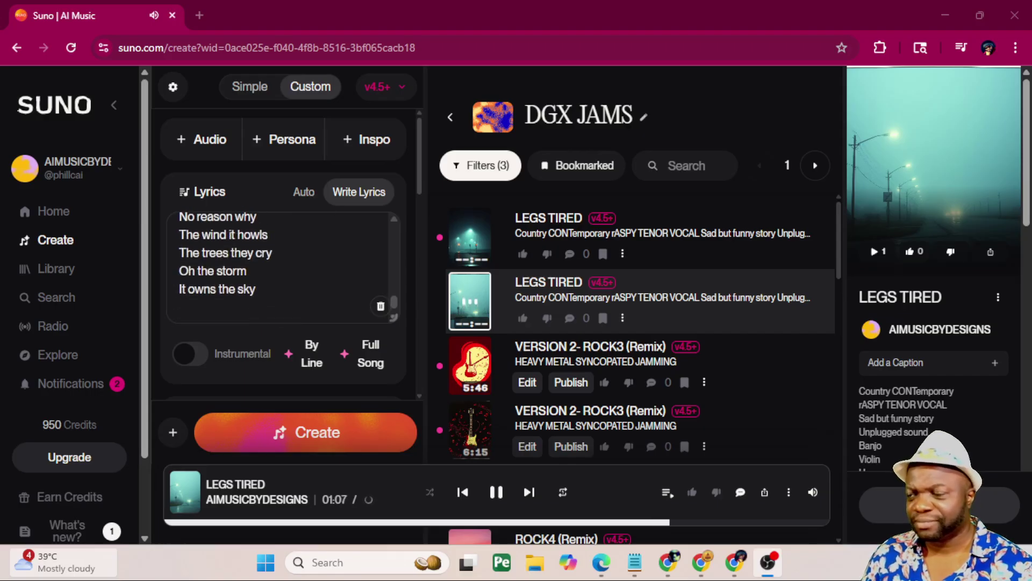
pyautogui.scroll(2, 283, 266)
pyautogui.scroll(-2, 282, 266)
pyautogui.scroll(-1, 283, 266)
pyautogui.scroll(-2, 282, 266)
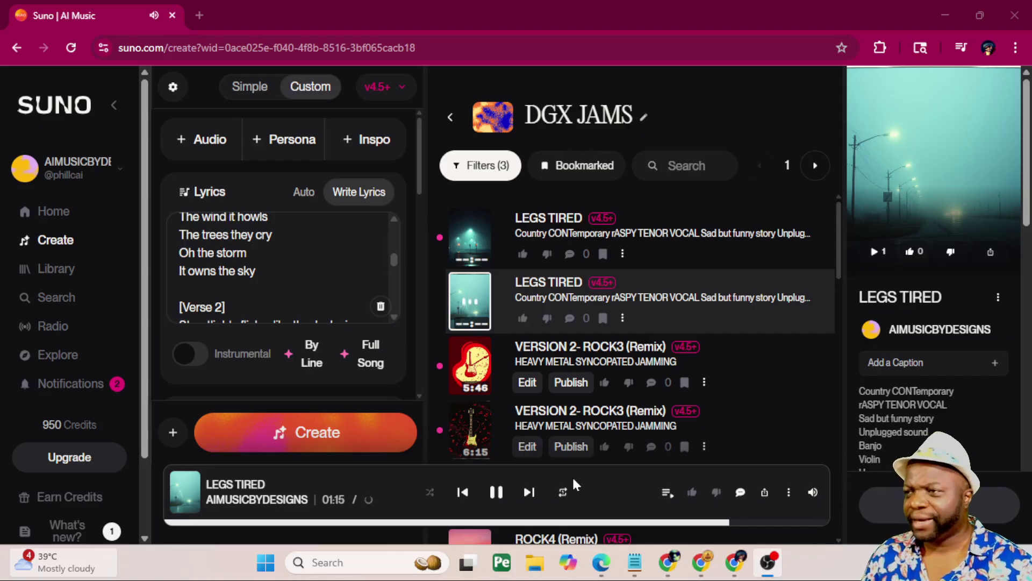
# Pause the current song, play the first LEGS TIRED, and move to the verse end.
pyautogui.click(497, 492)
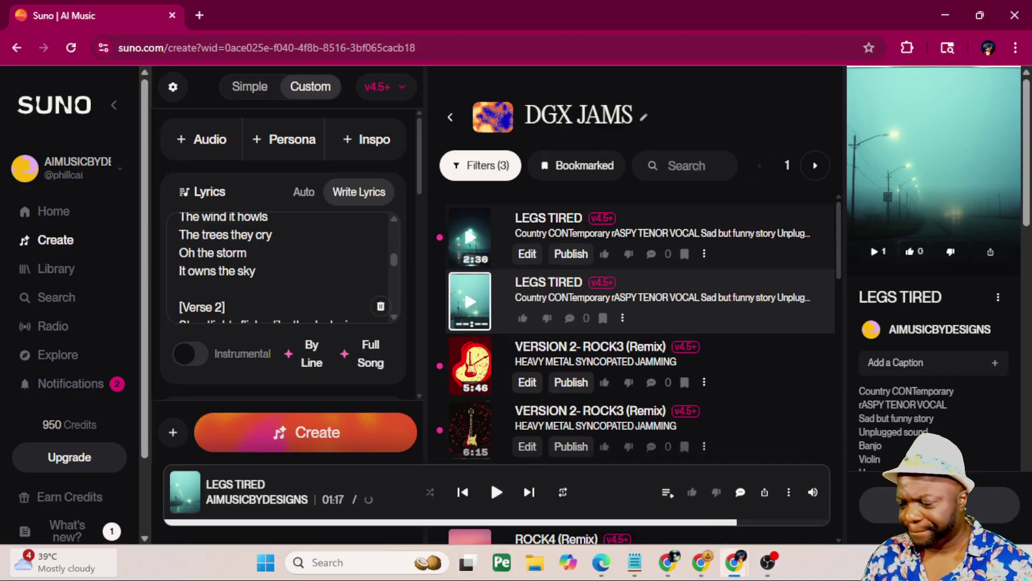
pyautogui.click(470, 237)
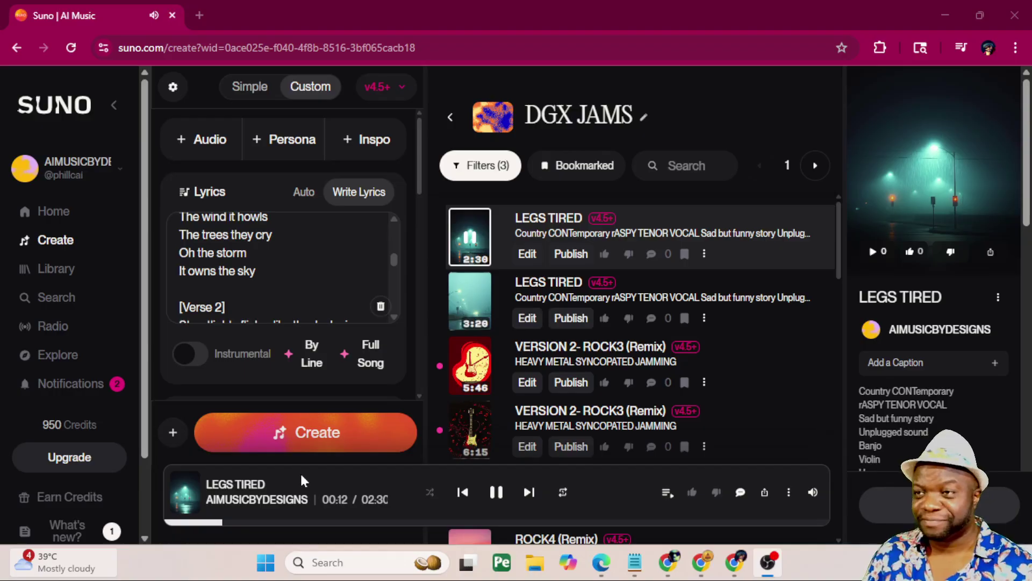
pyautogui.scroll(5, 282, 266)
pyautogui.hotkey('alt', 'Tab')
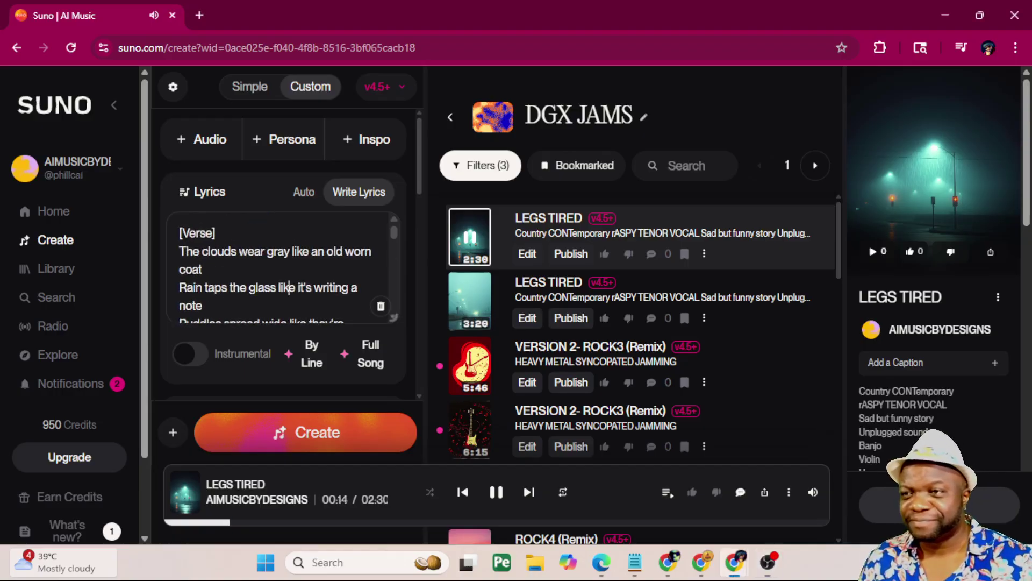
pyautogui.press('Down')
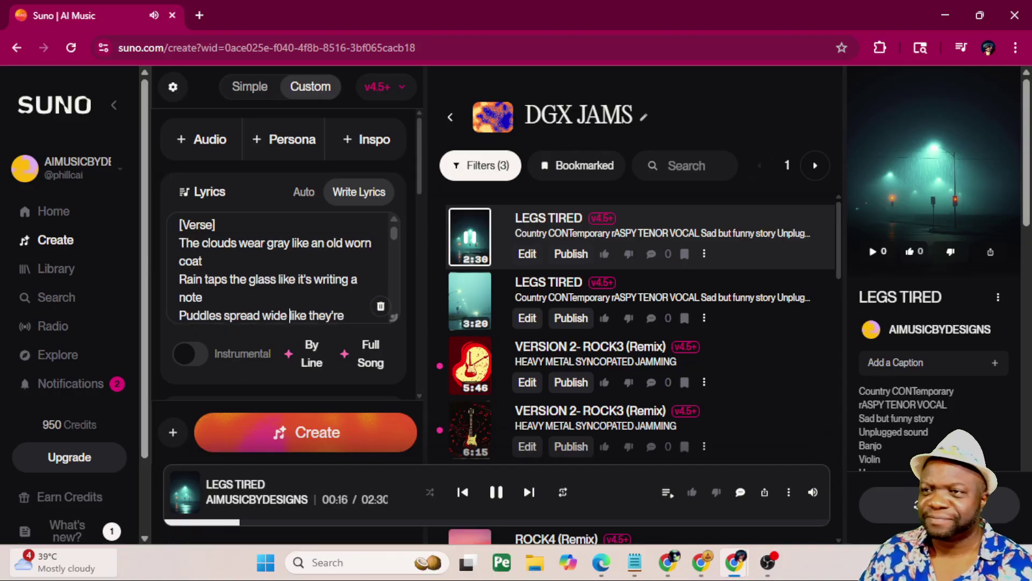
pyautogui.press('Down')
pyautogui.press('Down')
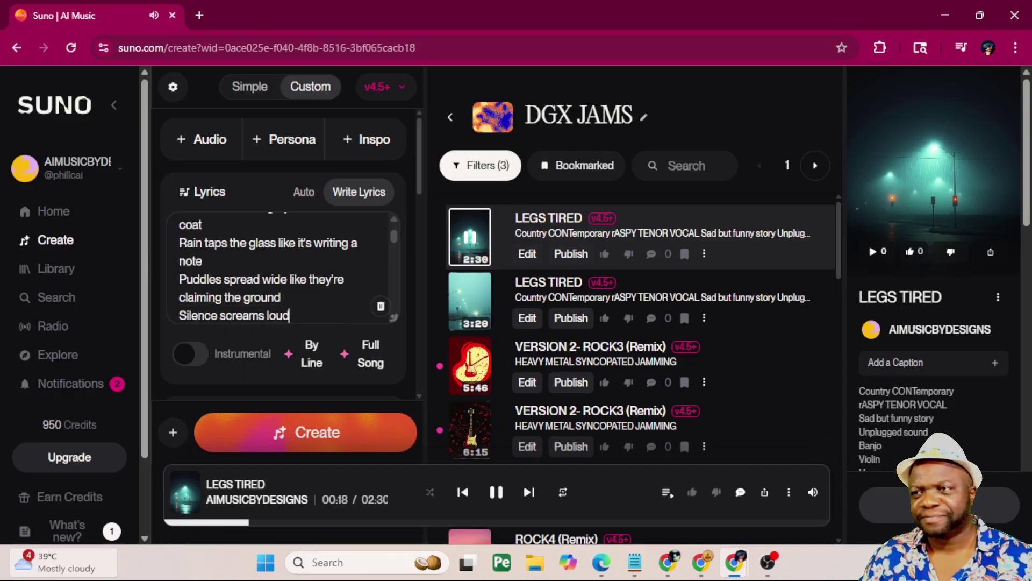
pyautogui.press('Down')
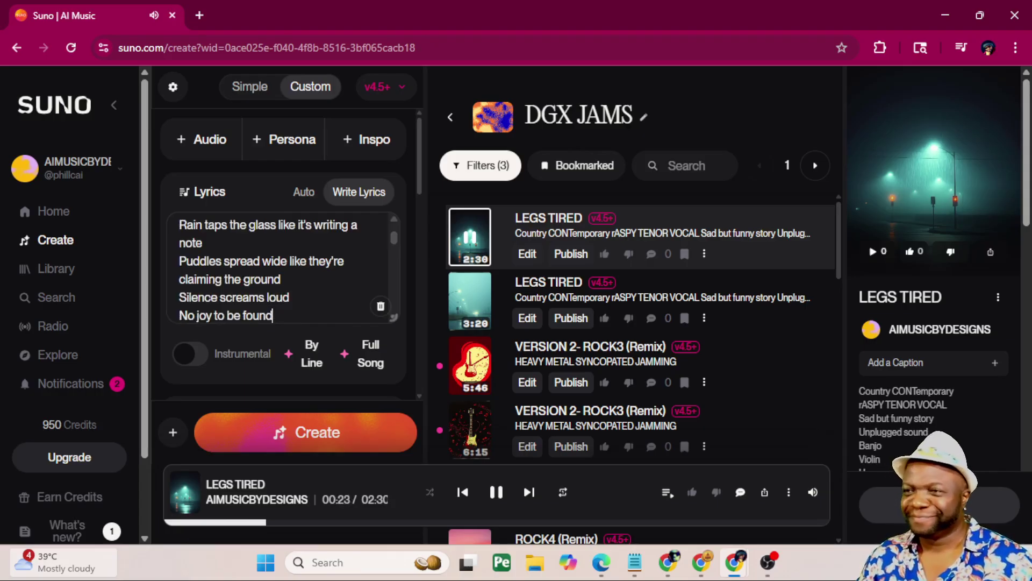
# Add a [Chorus] with 'Oh the storm', 'It owns the sky', 'No sun to chase'.
pyautogui.press('Return')
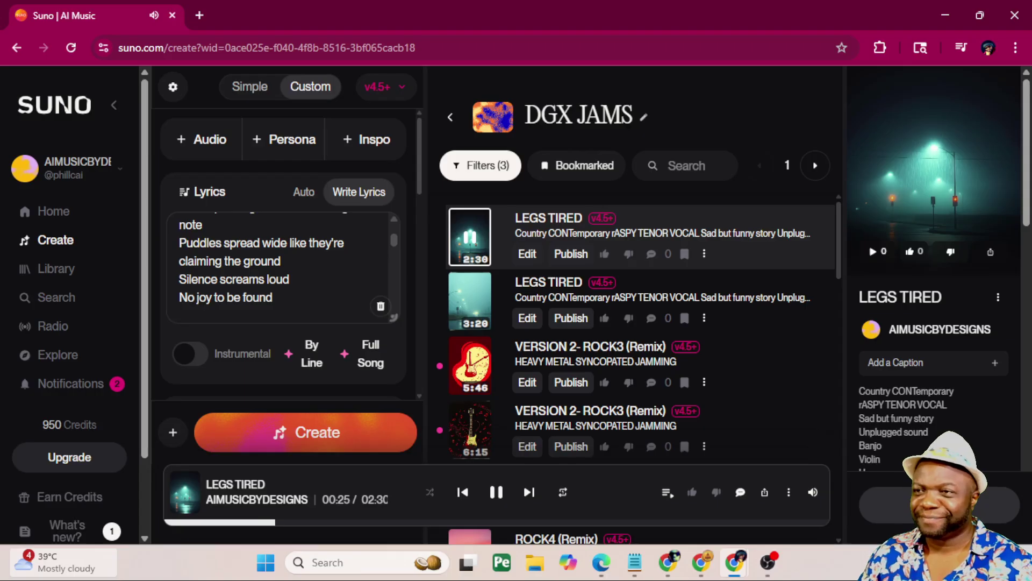
pyautogui.press('Return')
pyautogui.write('[Chorus]')
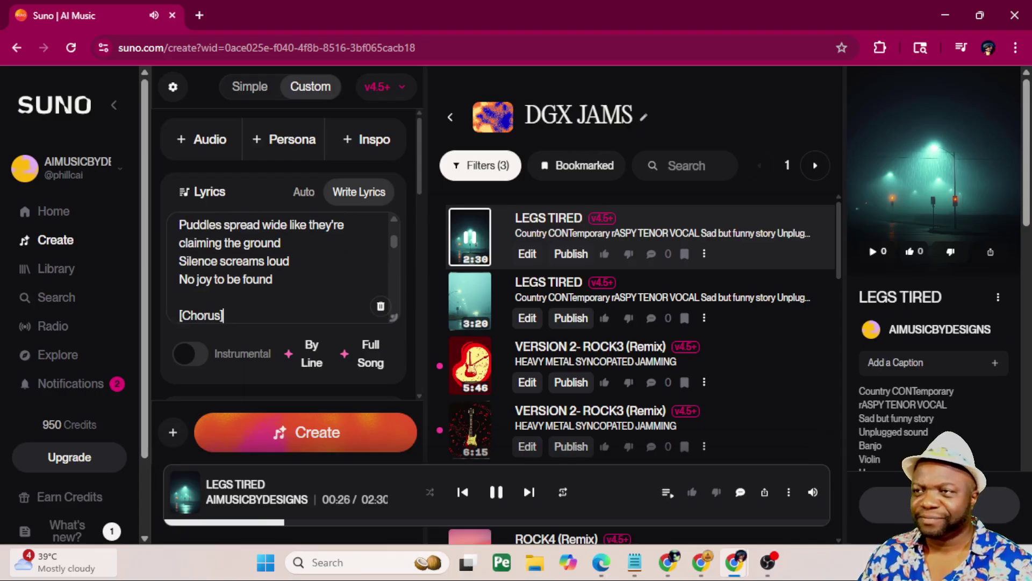
pyautogui.press('Return')
pyautogui.write('Oh the storm')
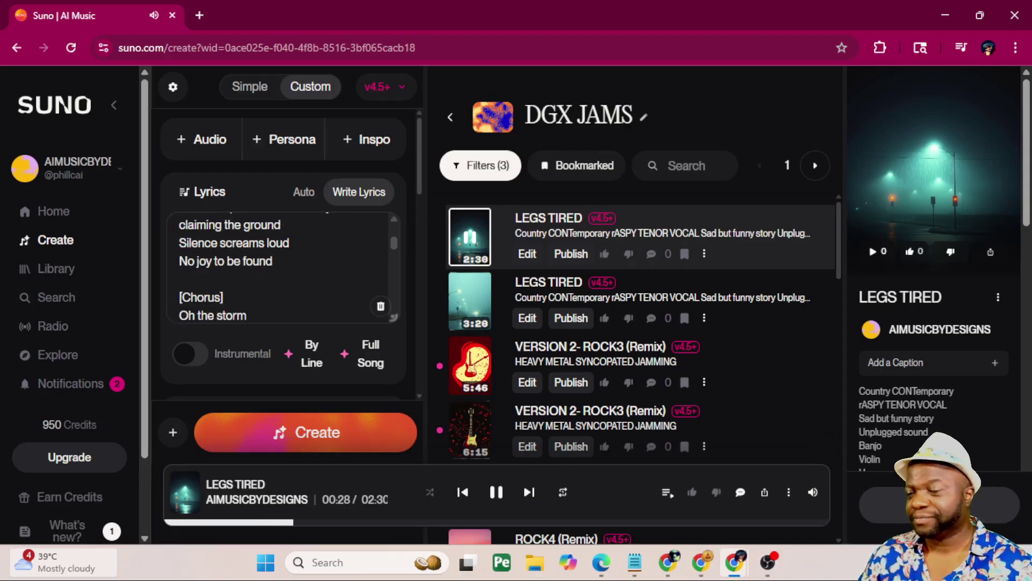
pyautogui.press('Return')
pyautogui.write('It owns the sky')
pyautogui.press('Return')
pyautogui.write('No sun to chase')
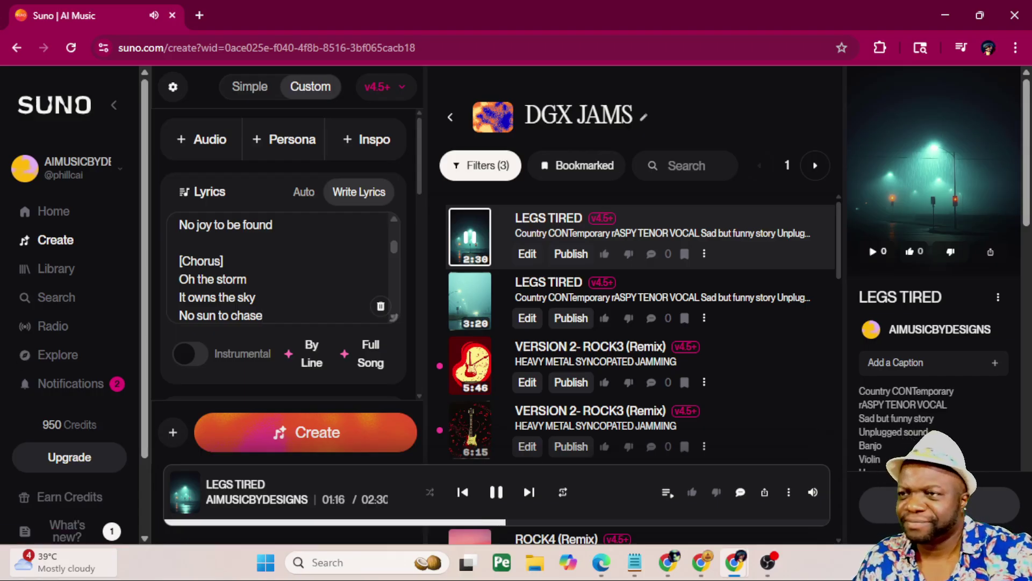
pyautogui.scroll(-3, 282, 269)
pyautogui.scroll(-2, 282, 270)
pyautogui.scroll(-2, 282, 270)
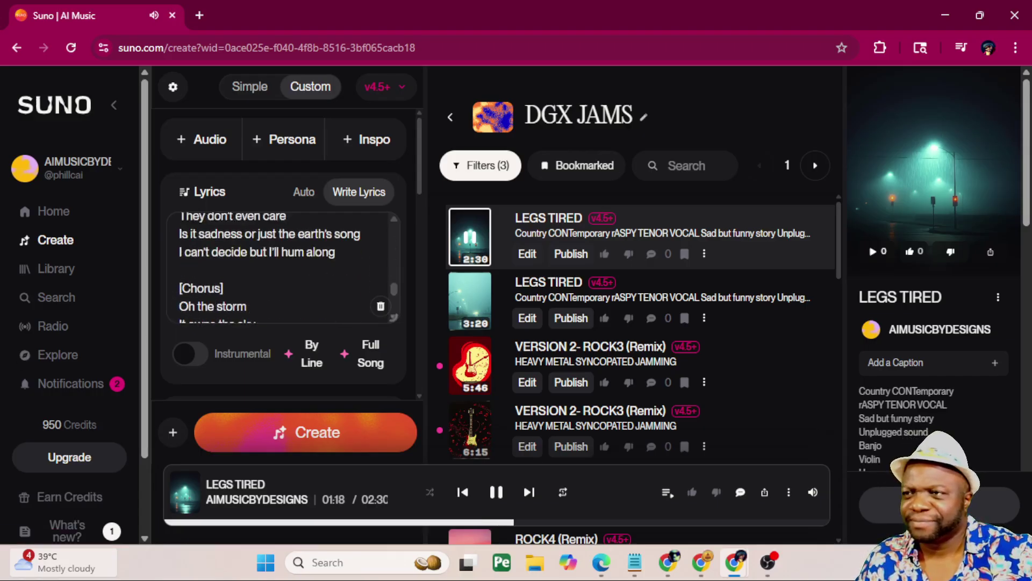
pyautogui.scroll(-2, 283, 270)
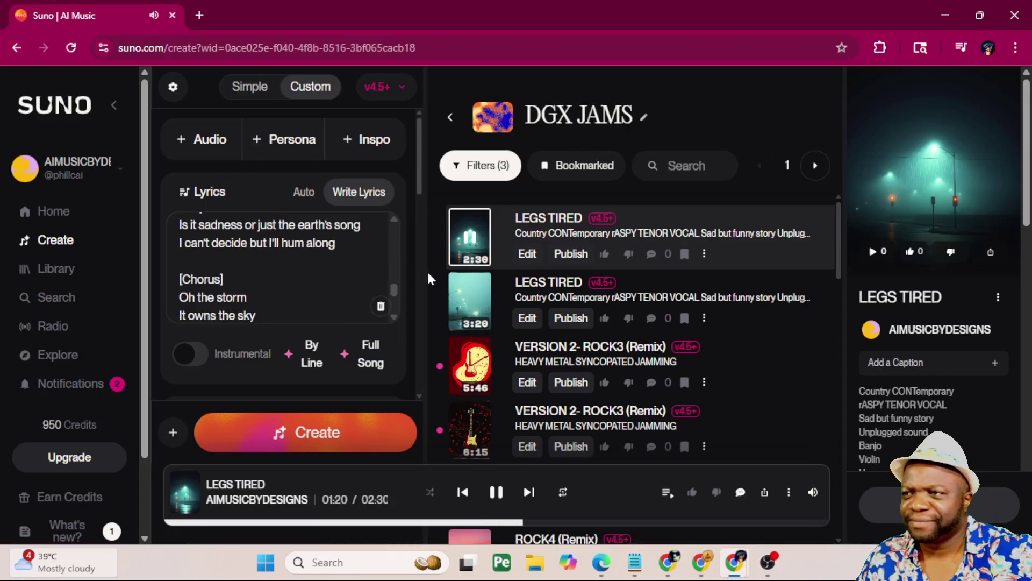
# Widen the lyrics panel and look over the Bridge and chorus lines.
pyautogui.moveTo(425, 273); pyautogui.dragTo(793, 322)
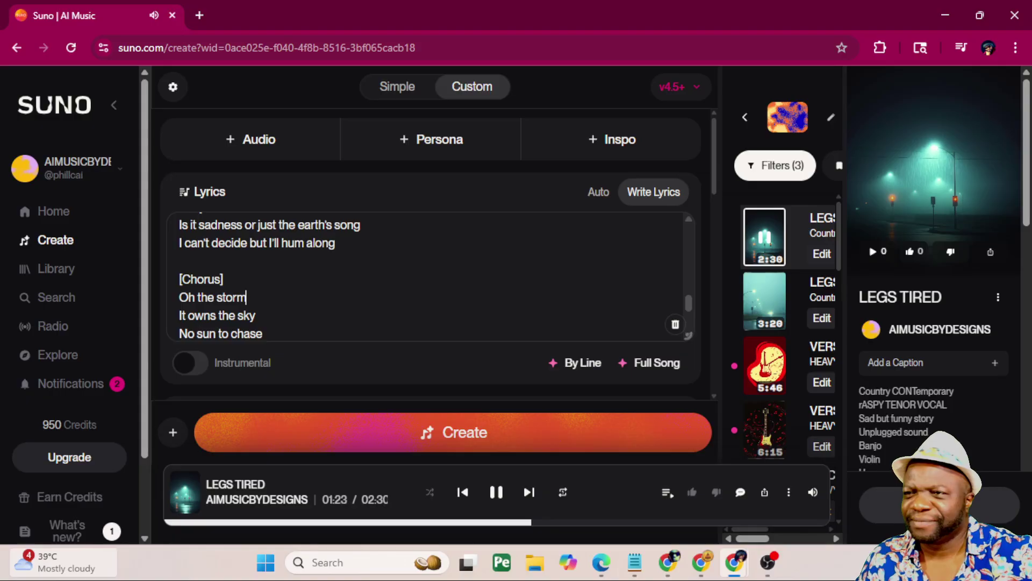
pyautogui.press('Up')
pyautogui.press('Up')
pyautogui.press('Up')
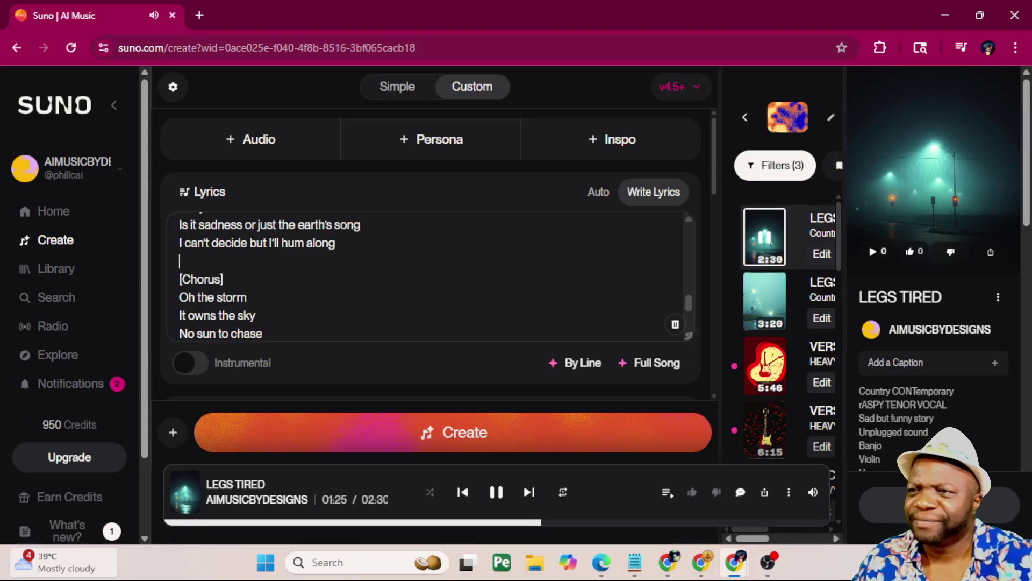
pyautogui.press('Up')
pyautogui.press('Up')
pyautogui.press('Up')
pyautogui.press('Up')
pyautogui.press('Up')
pyautogui.press('Up')
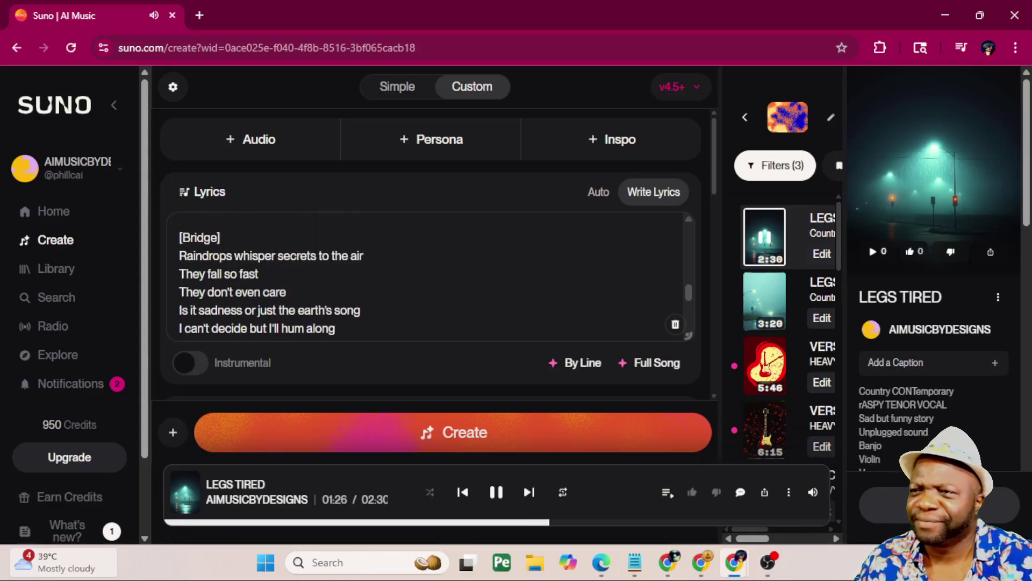
pyautogui.click(242, 255)
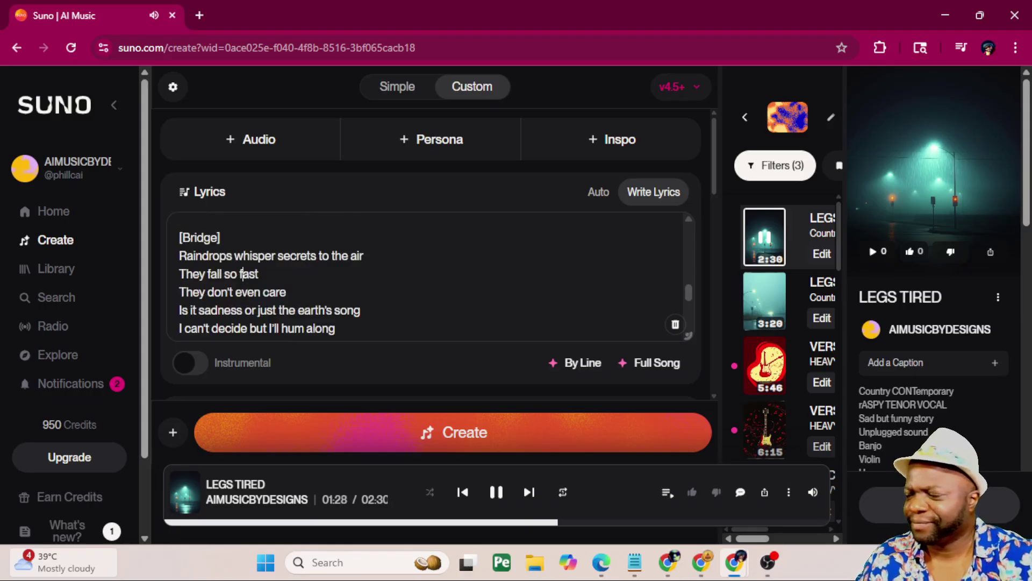
pyautogui.press('Down')
pyautogui.press('Down')
pyautogui.press('Down')
pyautogui.press('Down')
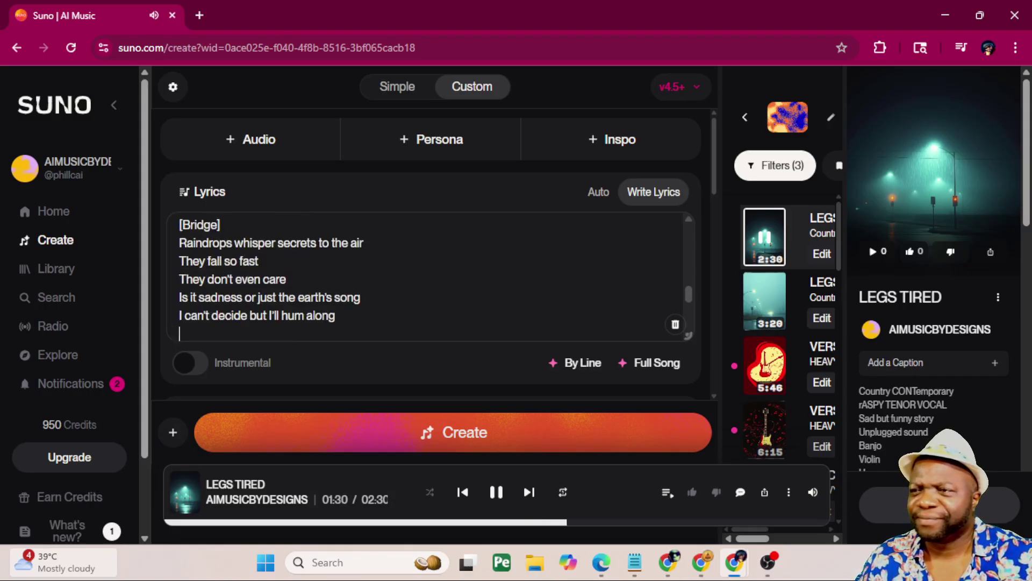
pyautogui.click(247, 297)
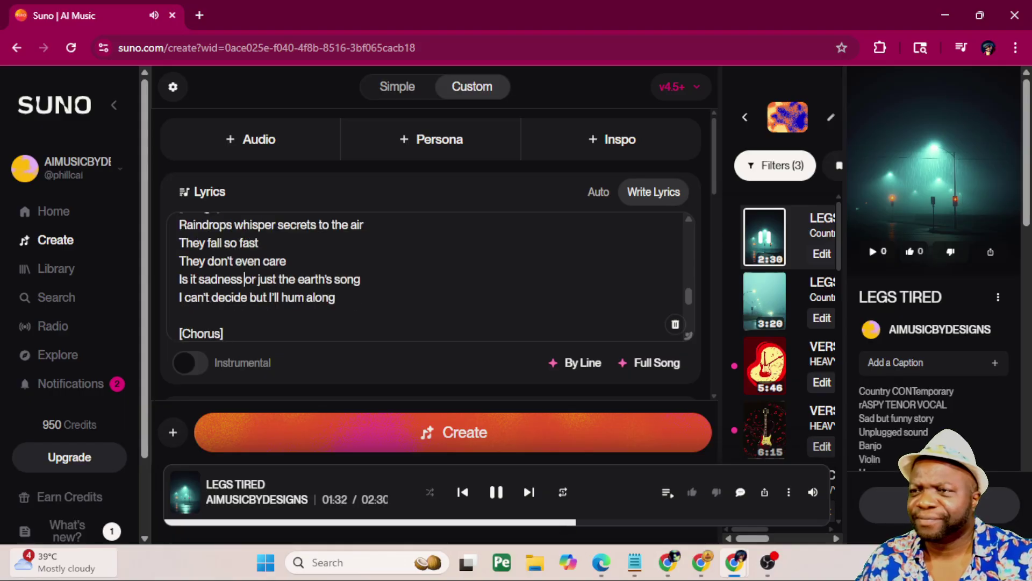
pyautogui.press('Up')
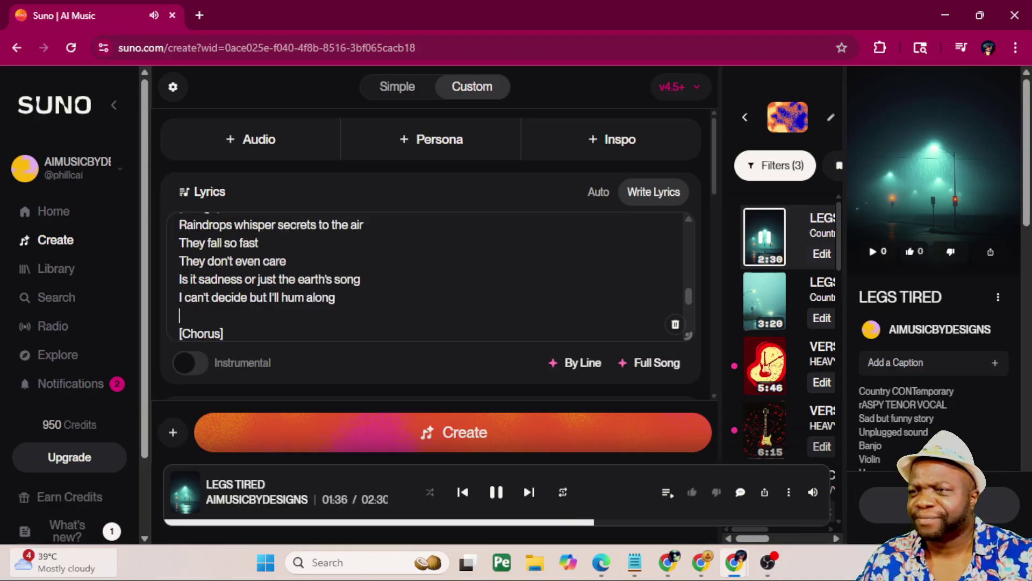
pyautogui.press('Down')
pyautogui.press('Down')
pyautogui.press('Down')
pyautogui.press('Down')
pyautogui.press('Down')
pyautogui.press('Down')
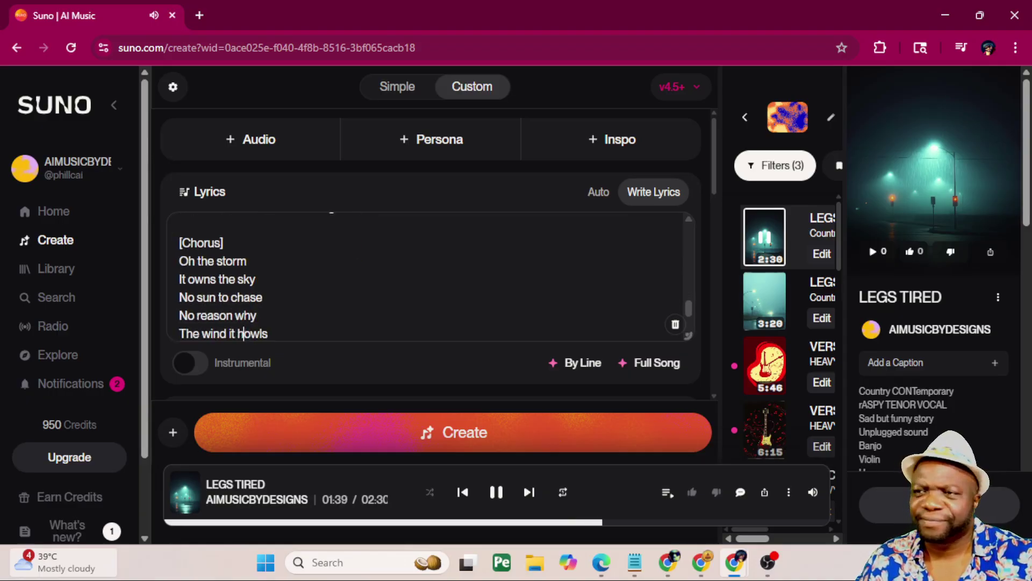
pyautogui.press('Down')
pyautogui.press('Down')
pyautogui.press('Down')
# End the chorus by repeating 'Oh the storm, It owns the sky', then pause LEGS TIRED.
pyautogui.press('Up')
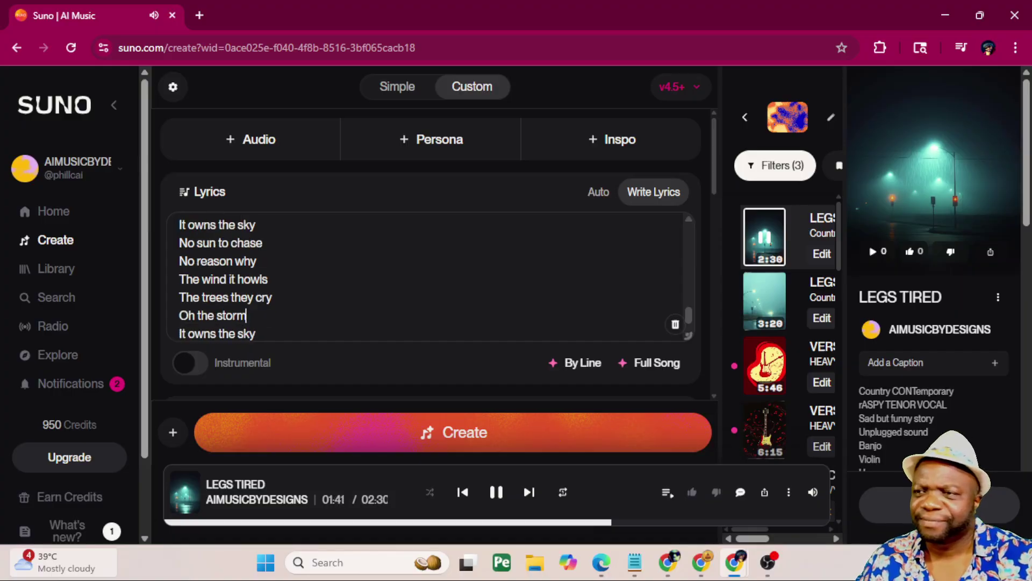
pyautogui.press('Up')
pyautogui.press('Up')
pyautogui.press('Up')
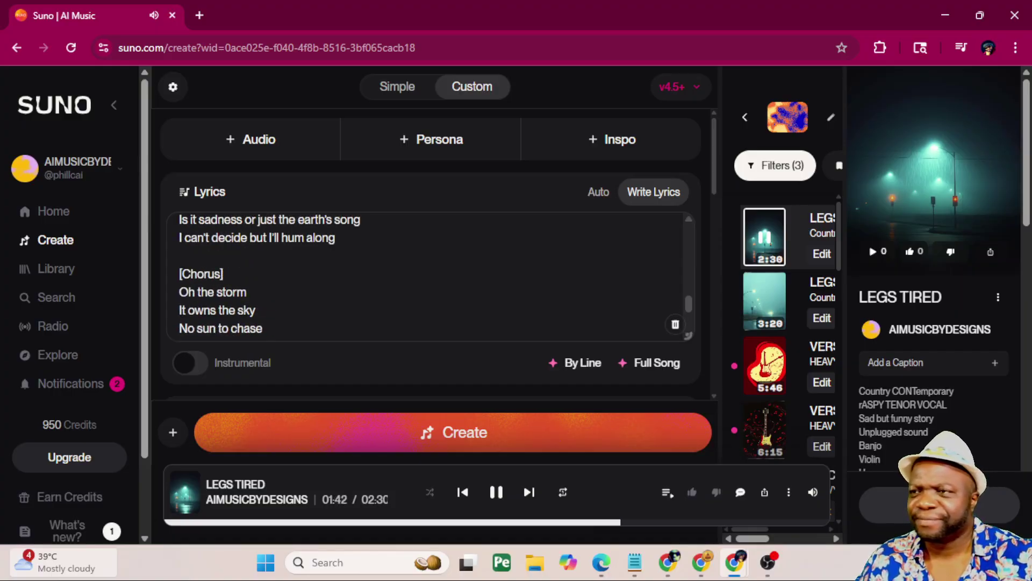
pyautogui.press('Up')
pyautogui.press('Down')
pyautogui.press('Down')
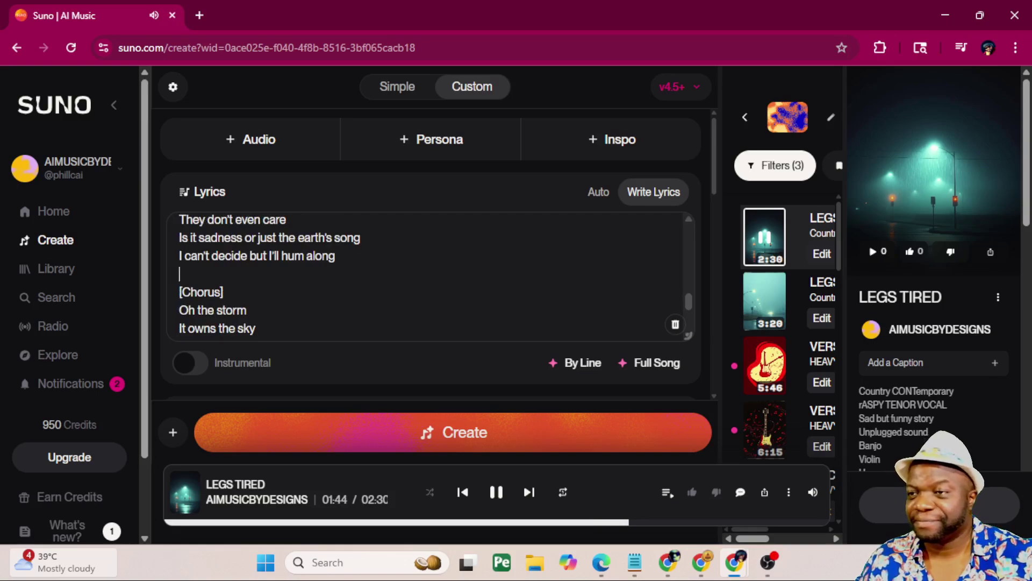
pyautogui.press('Down')
pyautogui.press('Down')
pyautogui.press('Down')
pyautogui.press('Down')
pyautogui.press('Down')
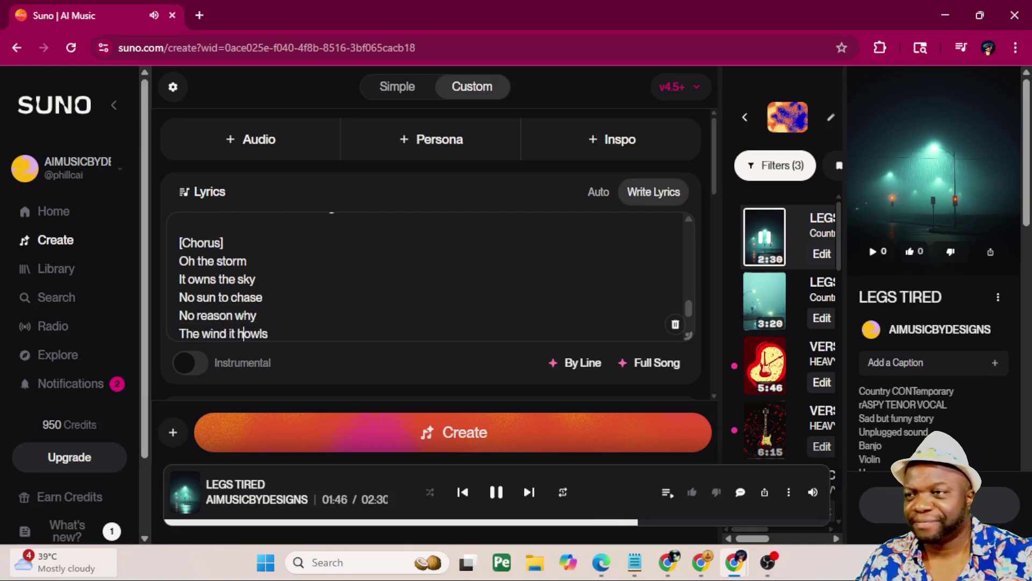
pyautogui.press('Down')
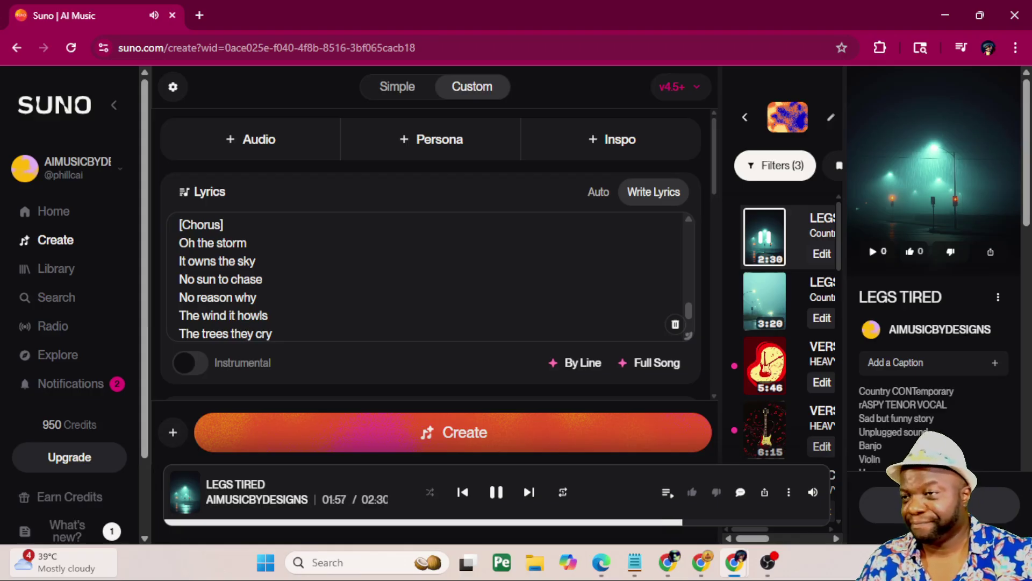
pyautogui.write('Oh the storm It owns the sky')
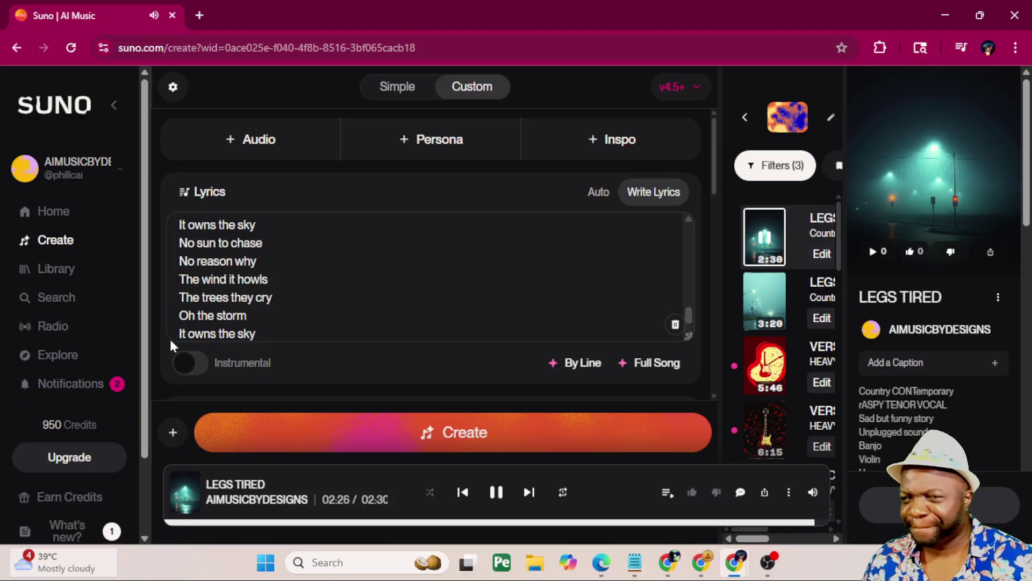
pyautogui.click(496, 491)
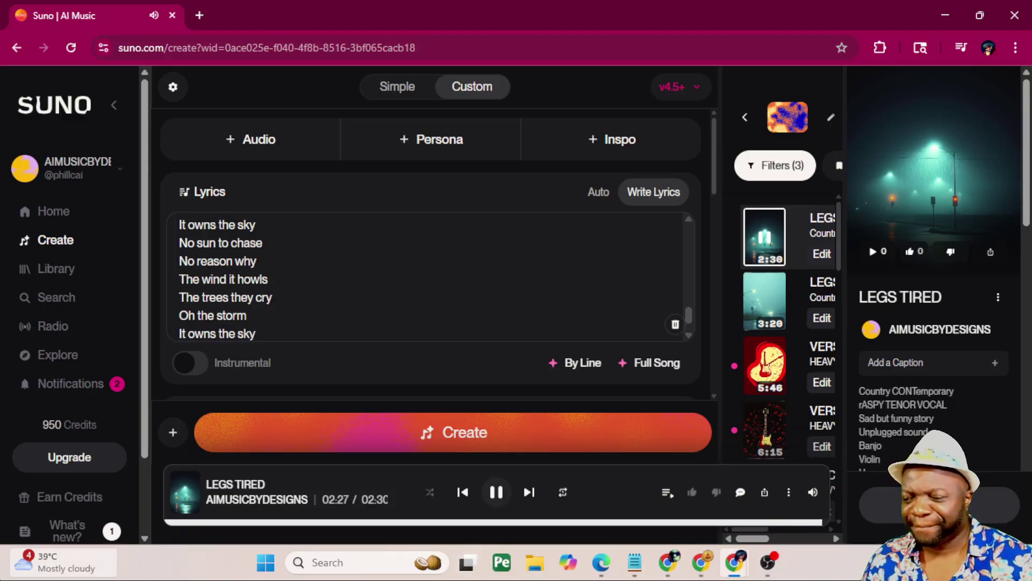
pyautogui.hotkey('alt', 'Tab')
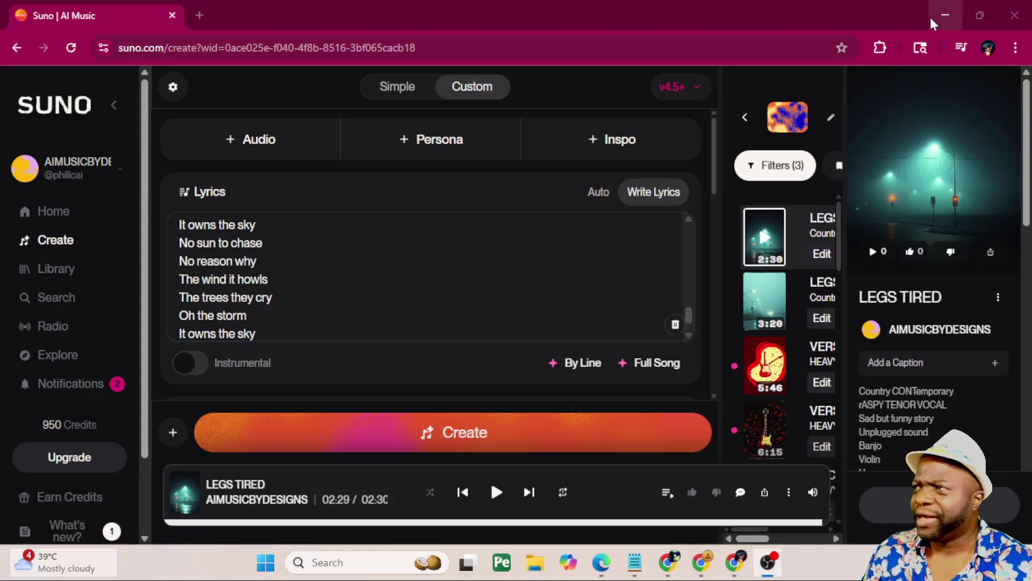
# Minimize the LEGS TIRED Suno window, then the LEGS BEG window paused at 1:39.
pyautogui.click(945, 15)
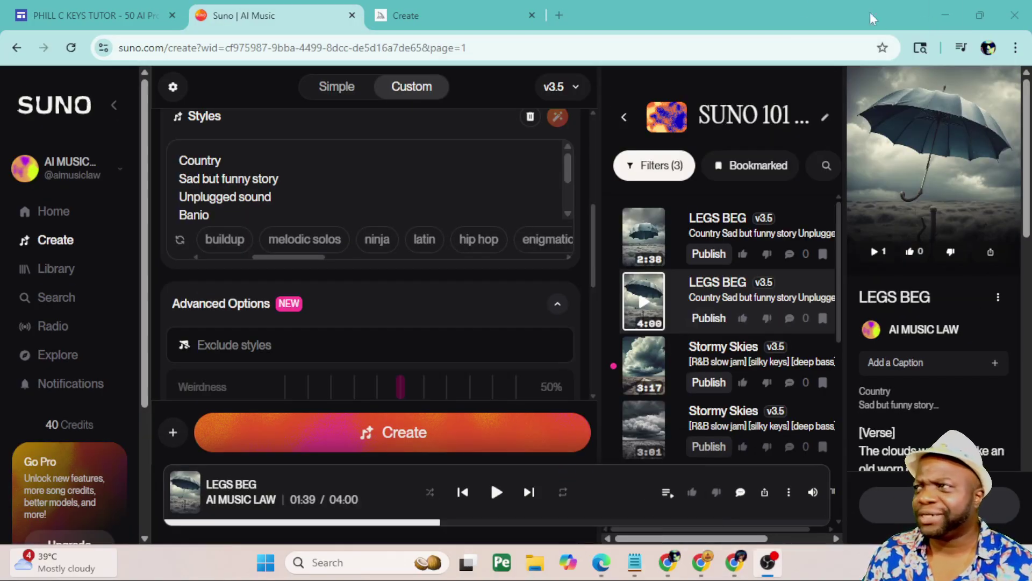
pyautogui.click(945, 15)
pyautogui.click(667, 563)
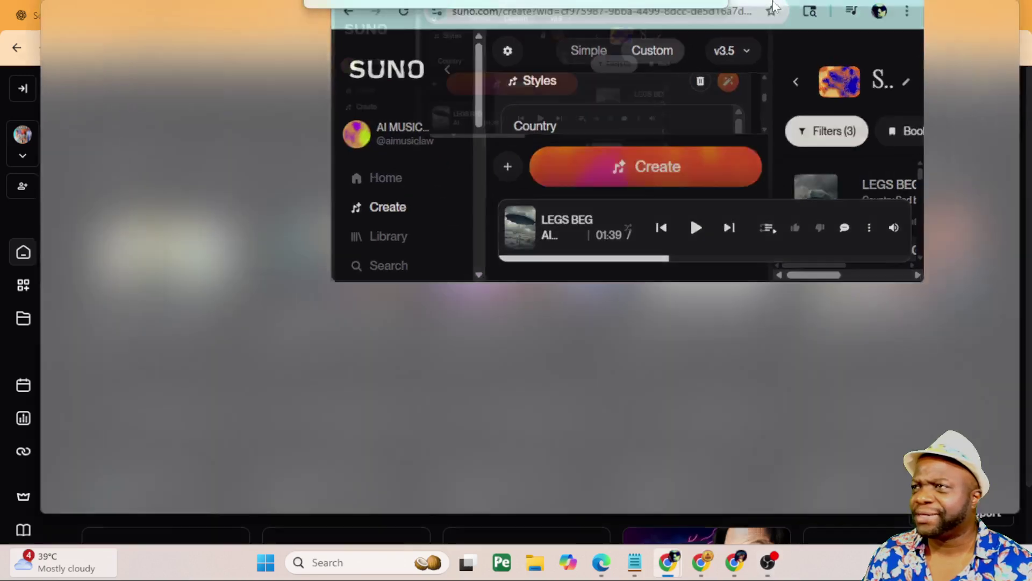